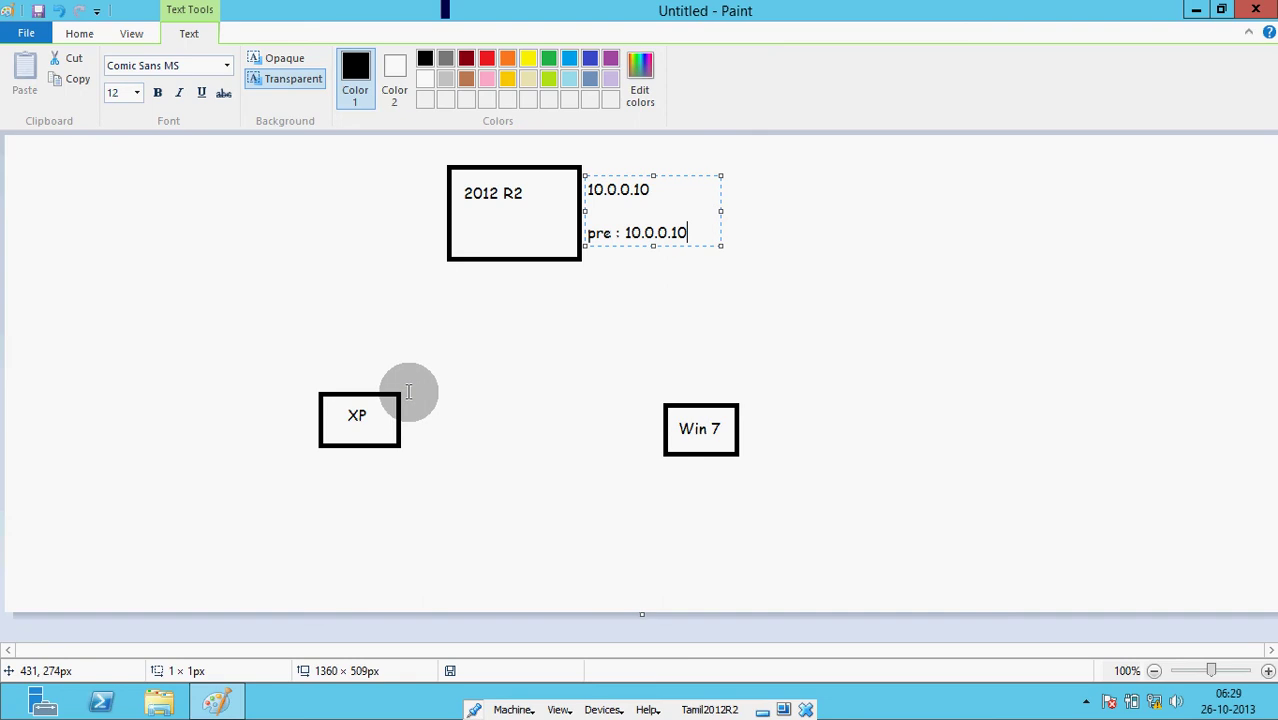
# - Commit the 2012 R2 box's 10.0.0.10 labels and start a new text label beside the XP box
pyautogui.click(408, 391)
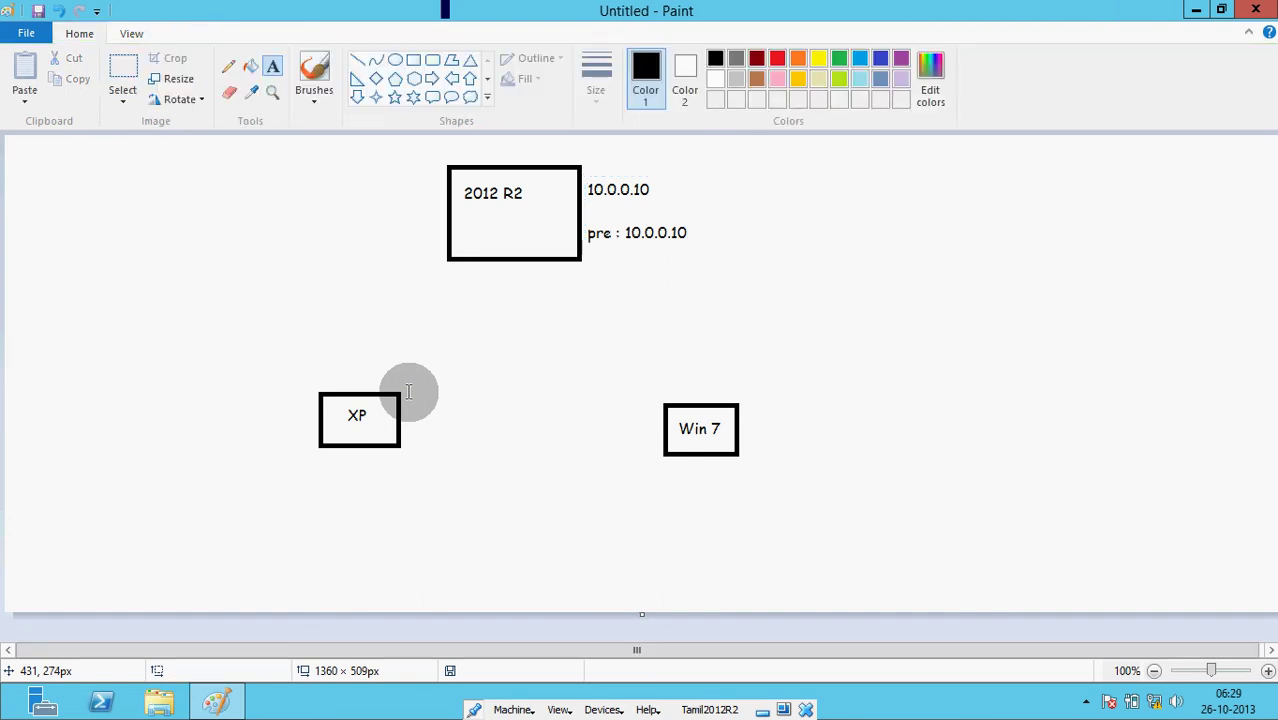
pyautogui.click(406, 380)
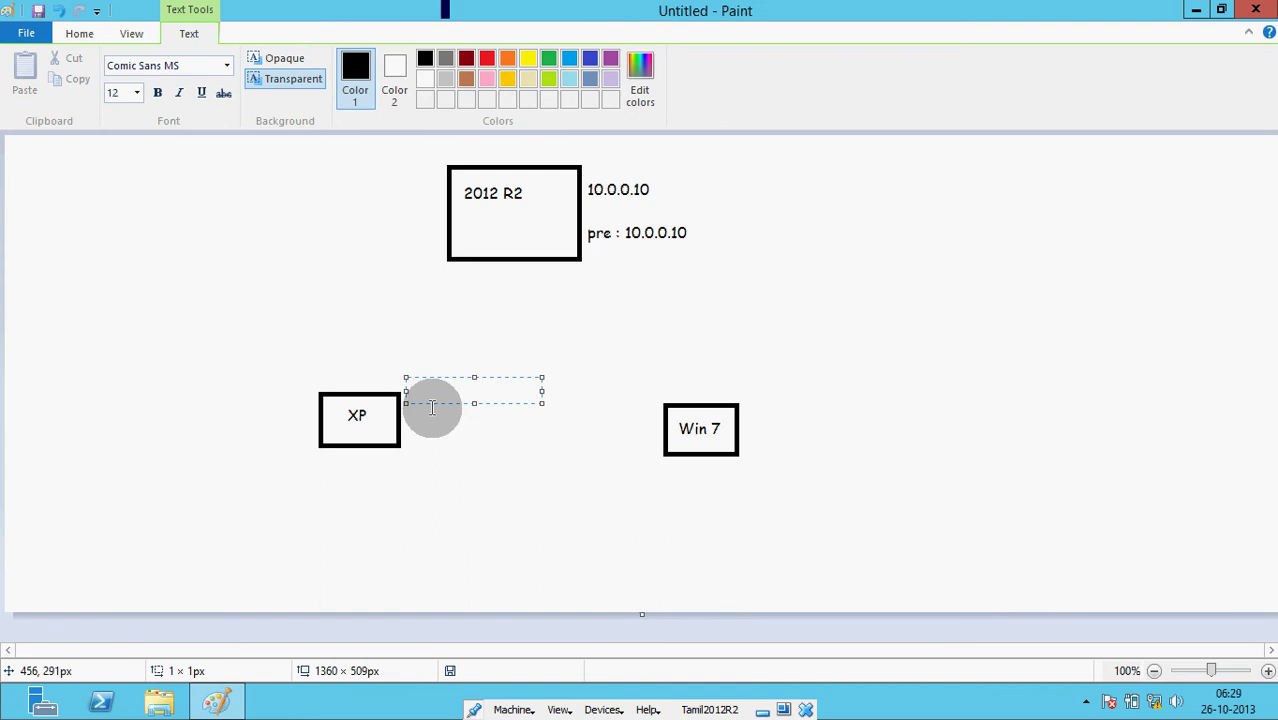
# - Label the XP box with '10.0.0.11' and 'Pre : 10.0.0.10'
pyautogui.write('10.00')
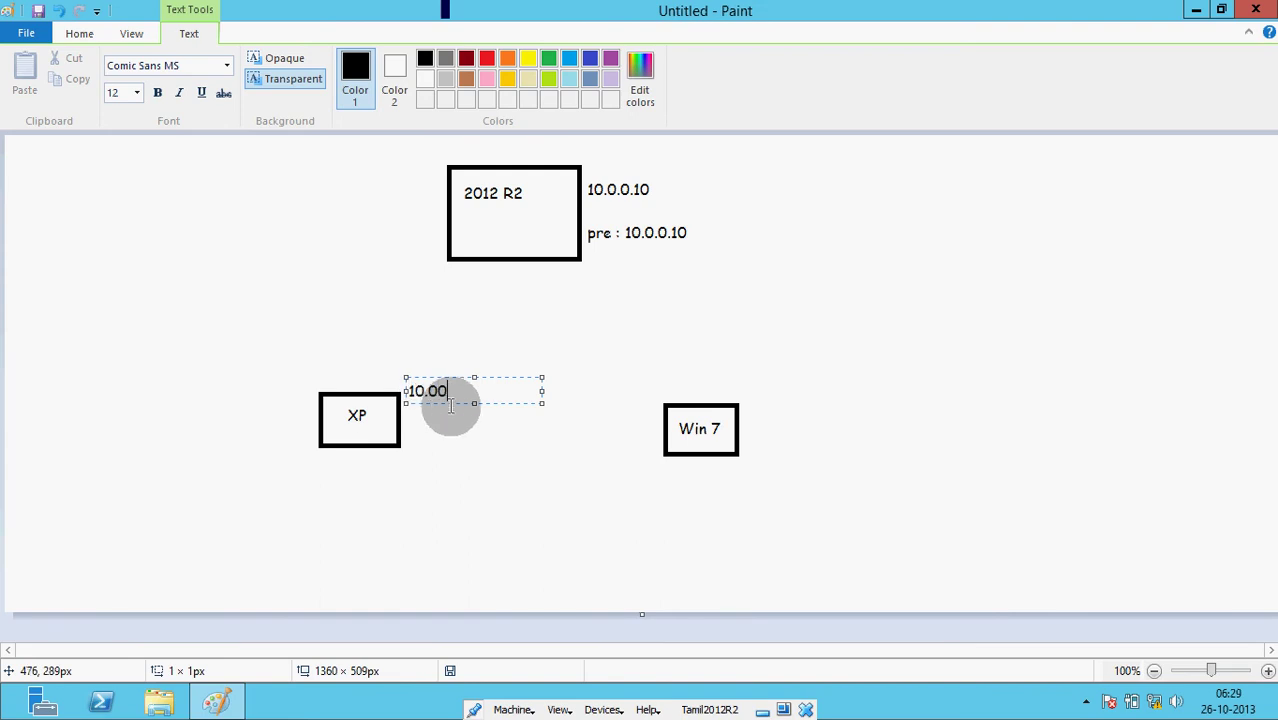
pyautogui.press('BackSpace')
pyautogui.write('.0.11')
pyautogui.press('Return')
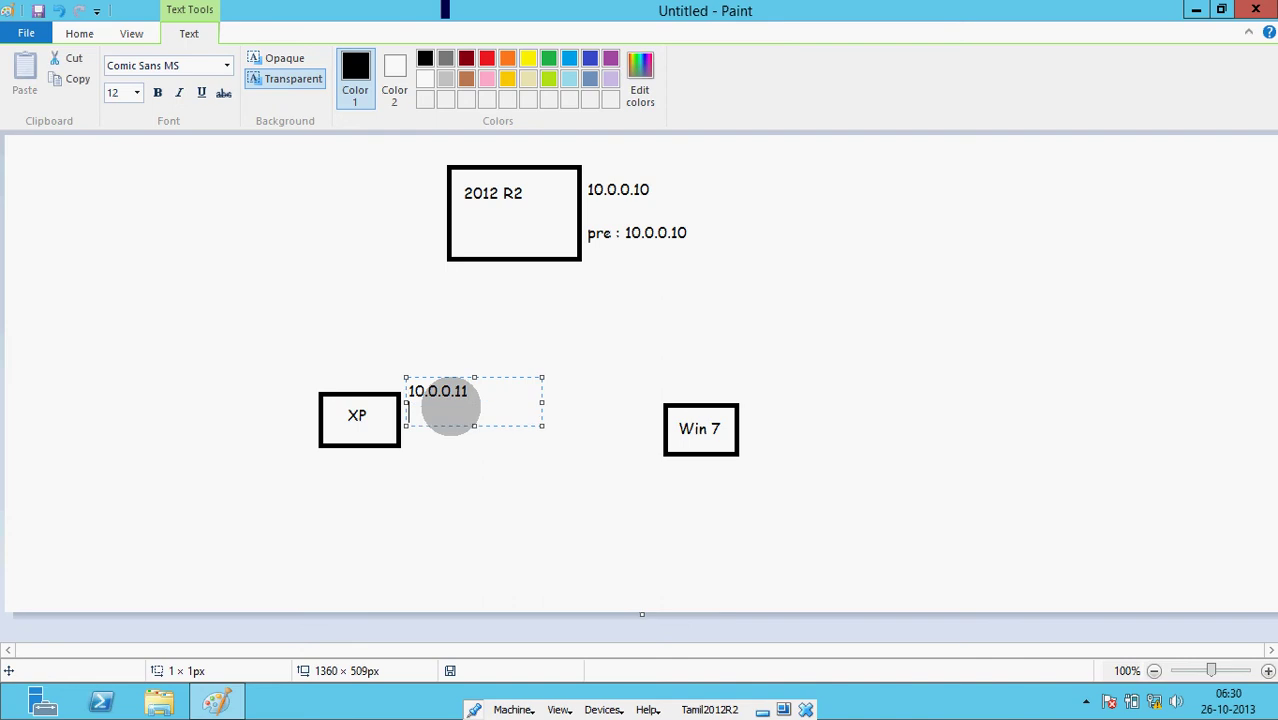
pyautogui.write('Pre : 10')
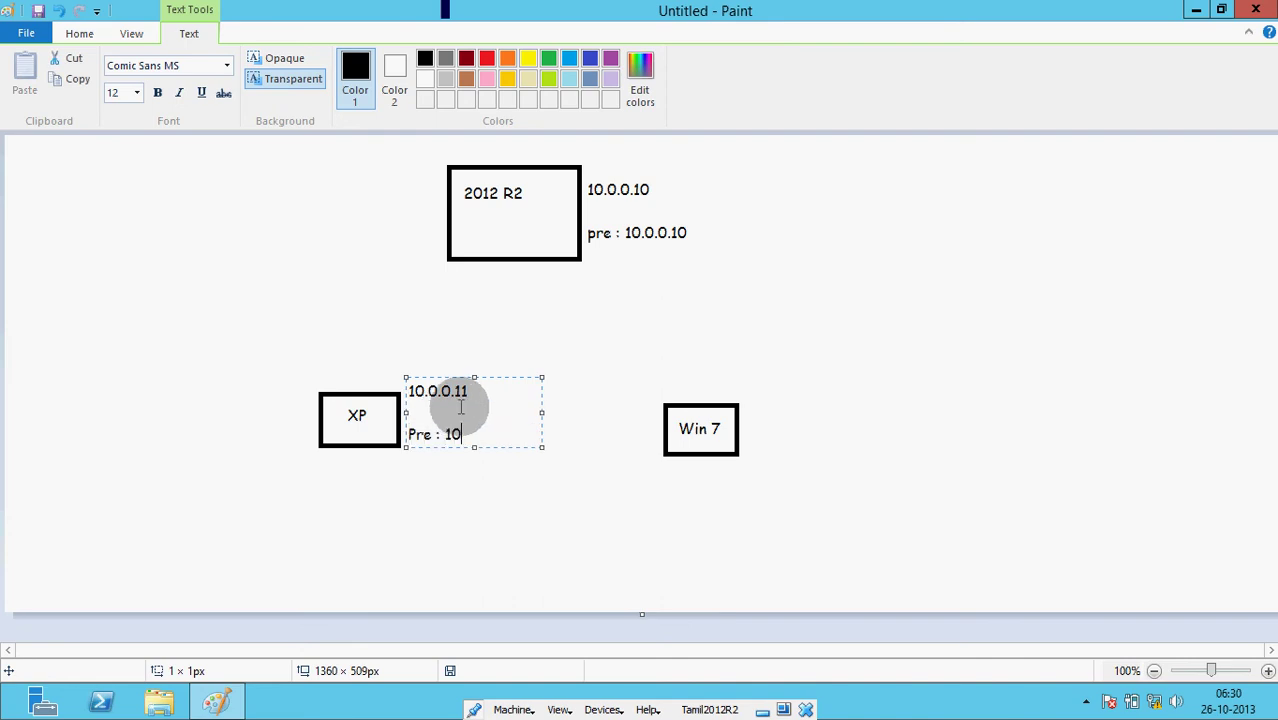
pyautogui.write('.0.0.10')
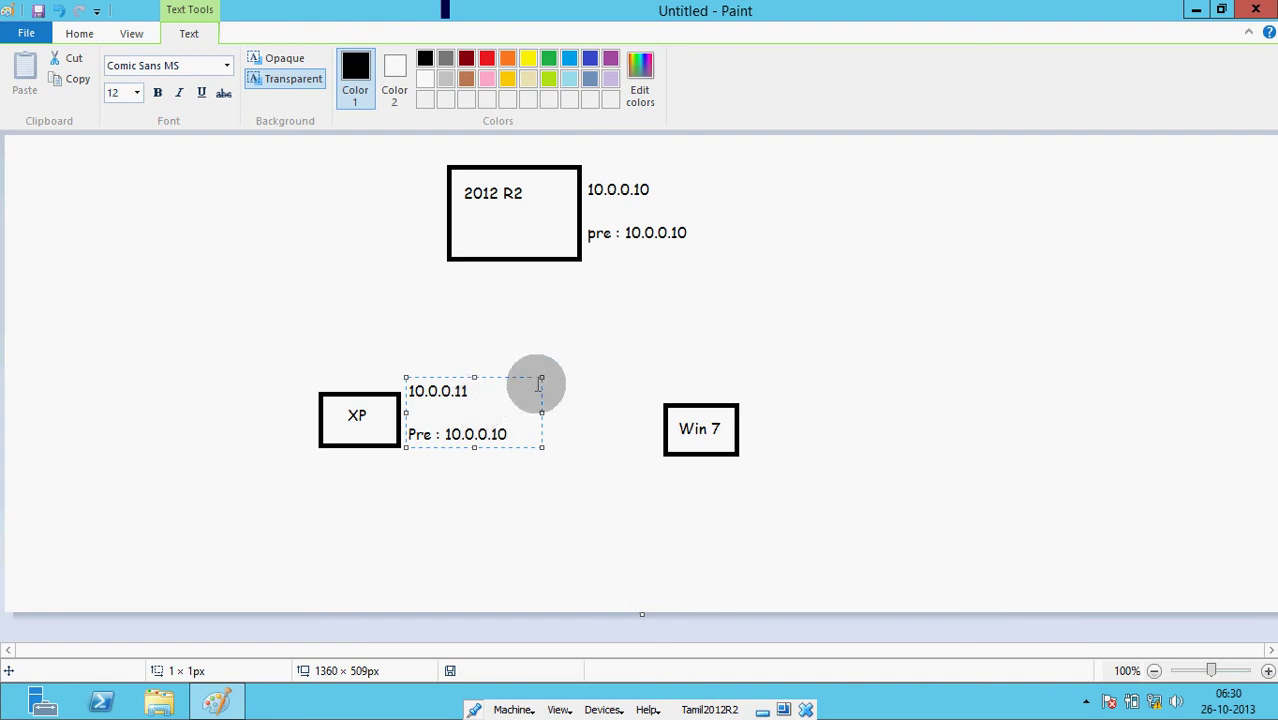
pyautogui.click(778, 403)
# - Label the Win 7 box with '10.0.0.12' and 'Pre IP : 10.0.0.10'
pyautogui.click(752, 404)
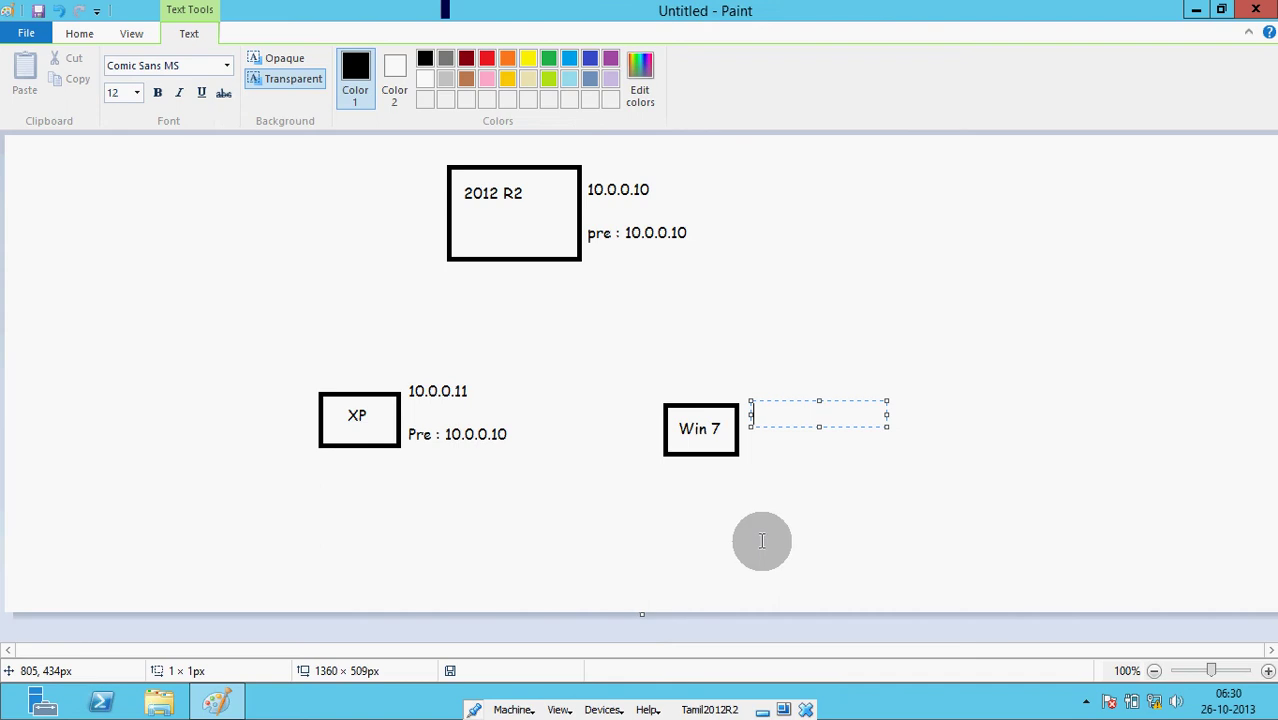
pyautogui.write('10.0.0.12')
pyautogui.press('Return')
pyautogui.press('Return')
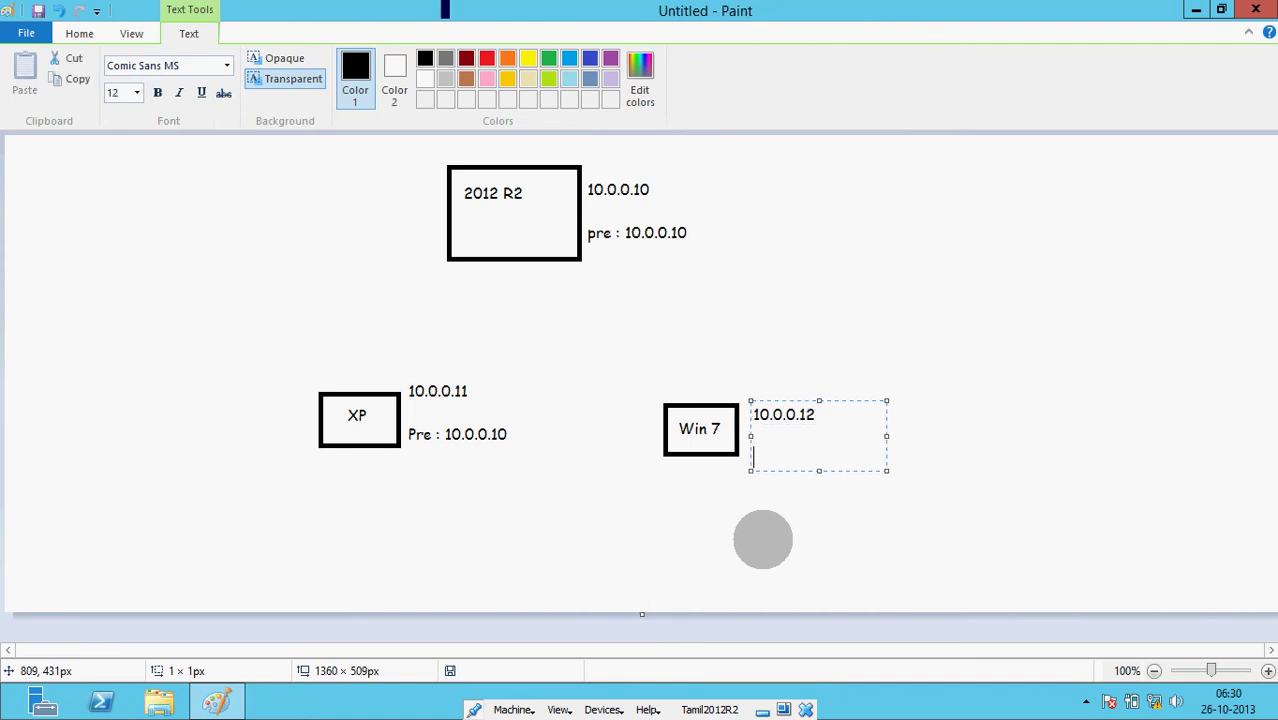
pyautogui.write('Pre IP : 10.0.0.1')
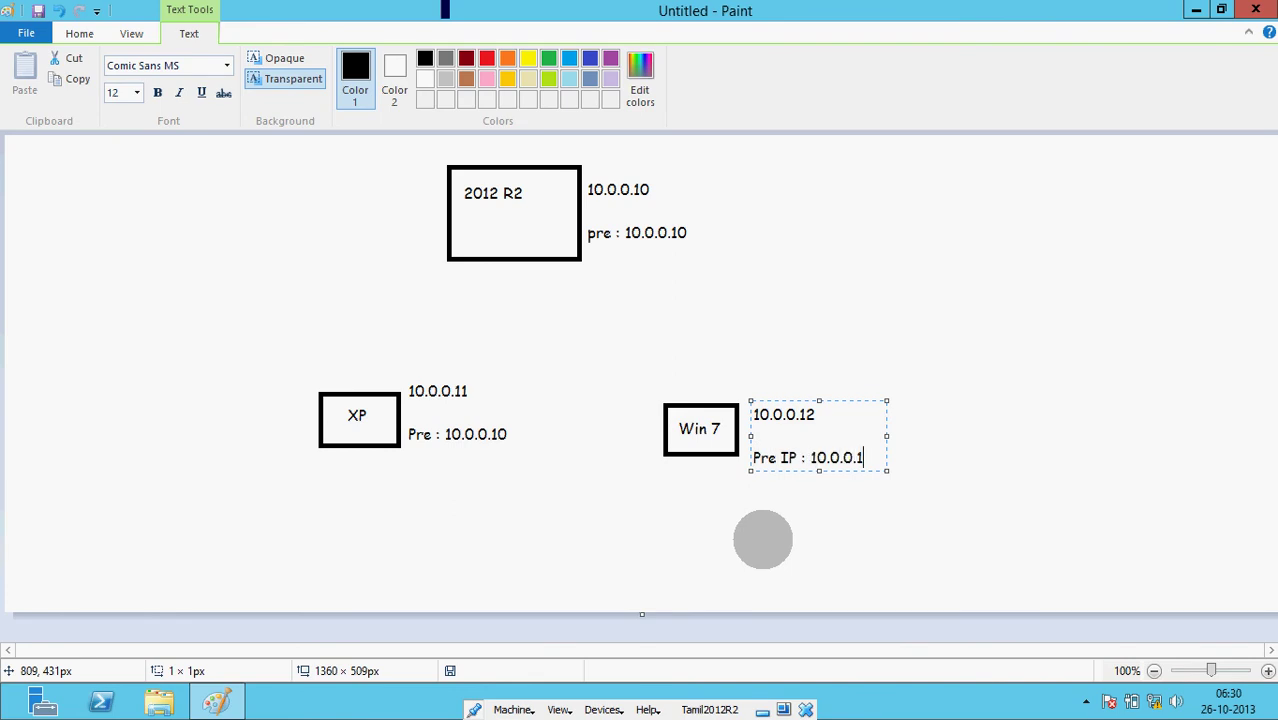
pyautogui.write('0')
pyautogui.click(616, 442)
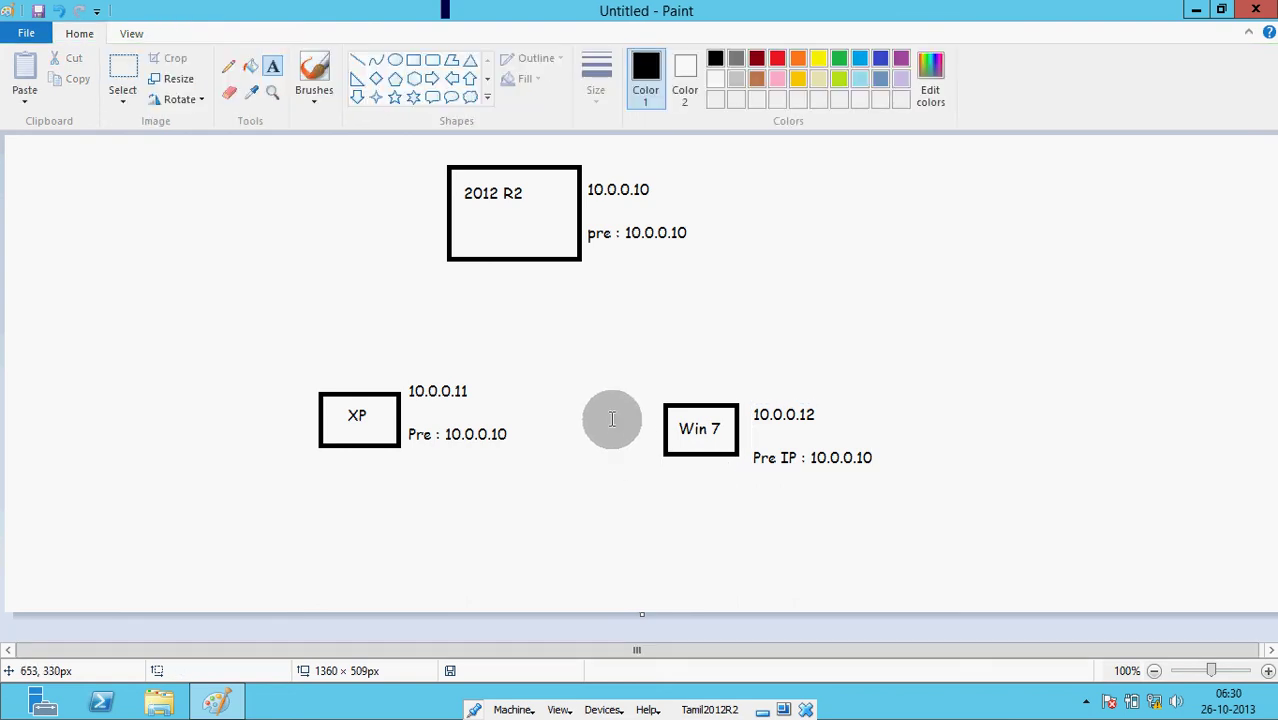
pyautogui.rightClick(1155, 703)
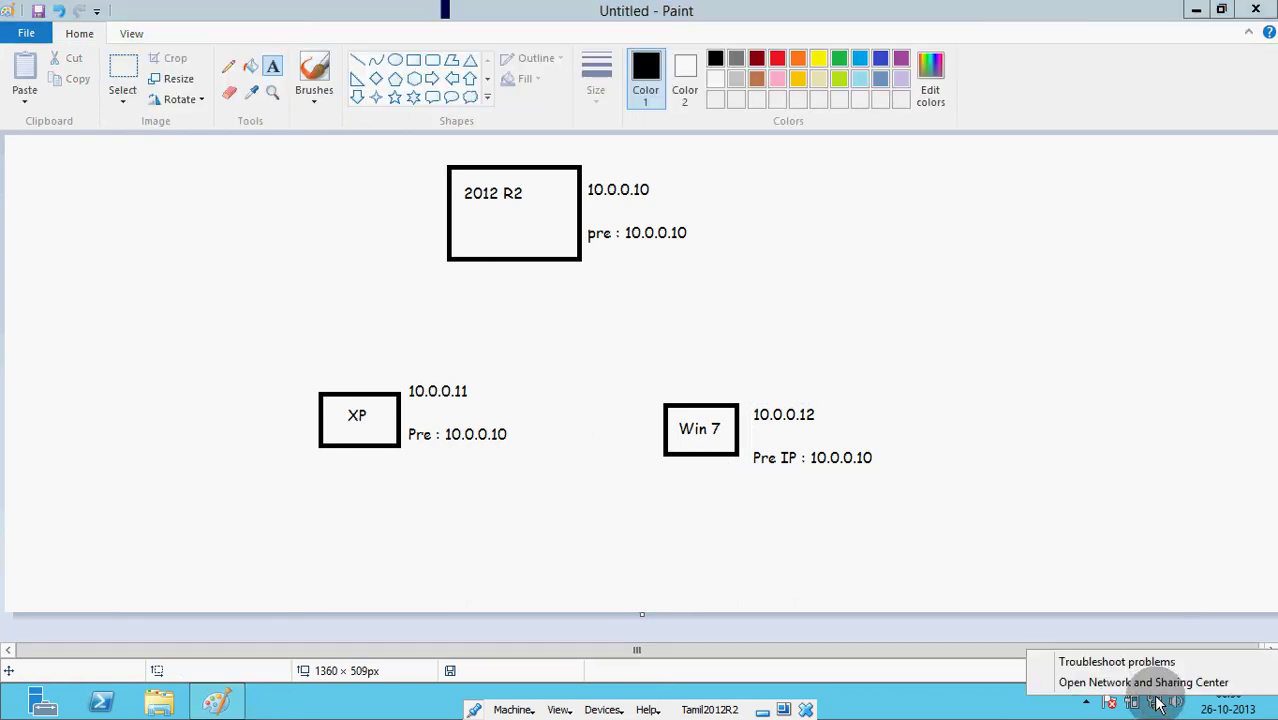
pyautogui.click(1140, 682)
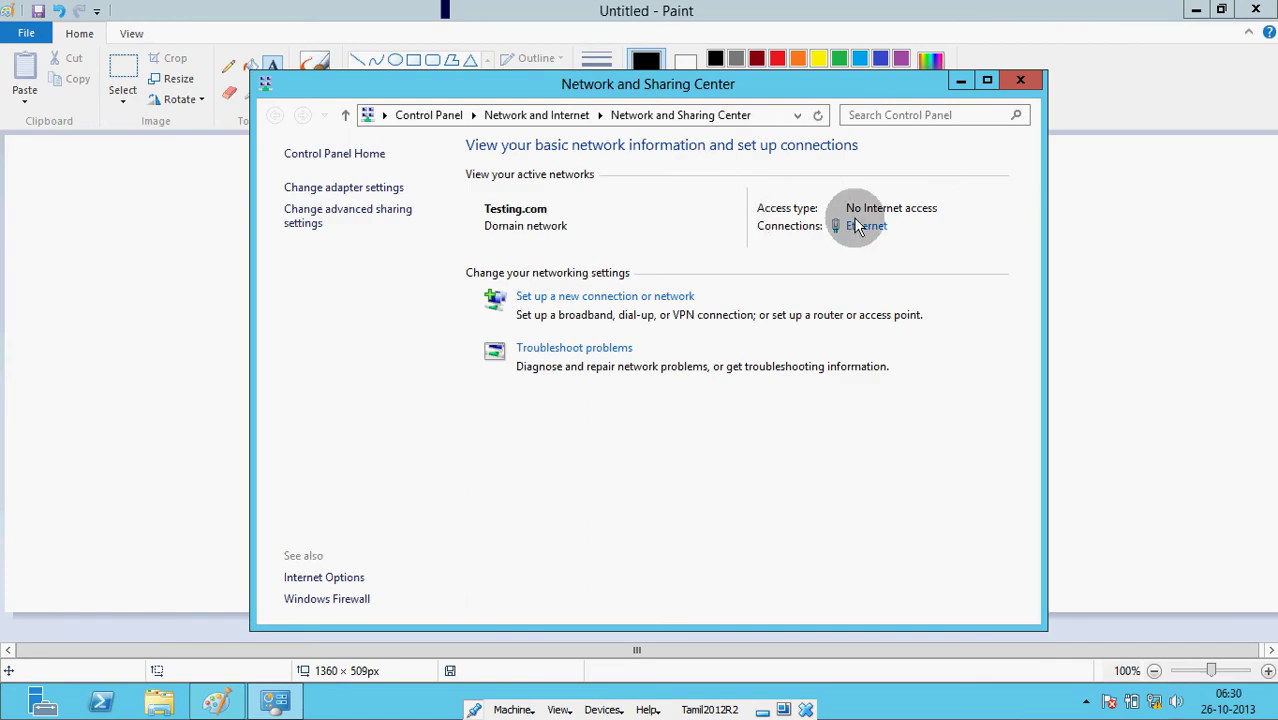
pyautogui.click(862, 226)
pyautogui.click(531, 337)
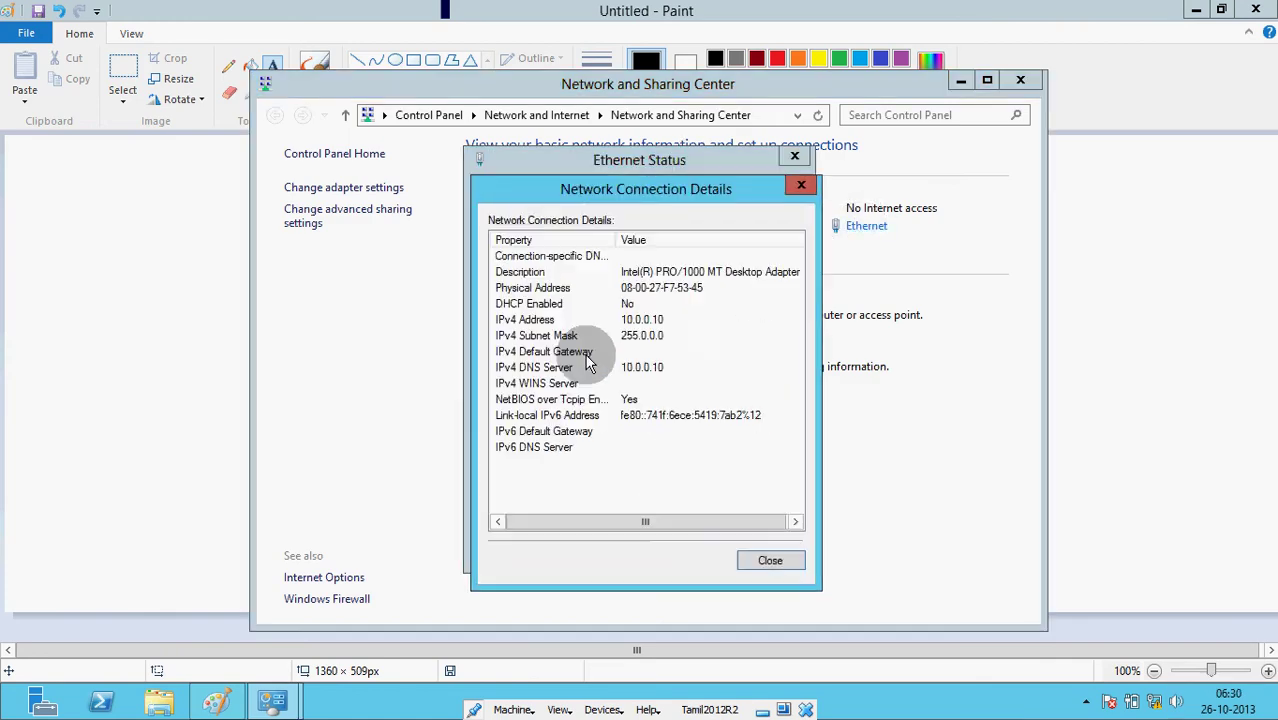
pyautogui.click(633, 320)
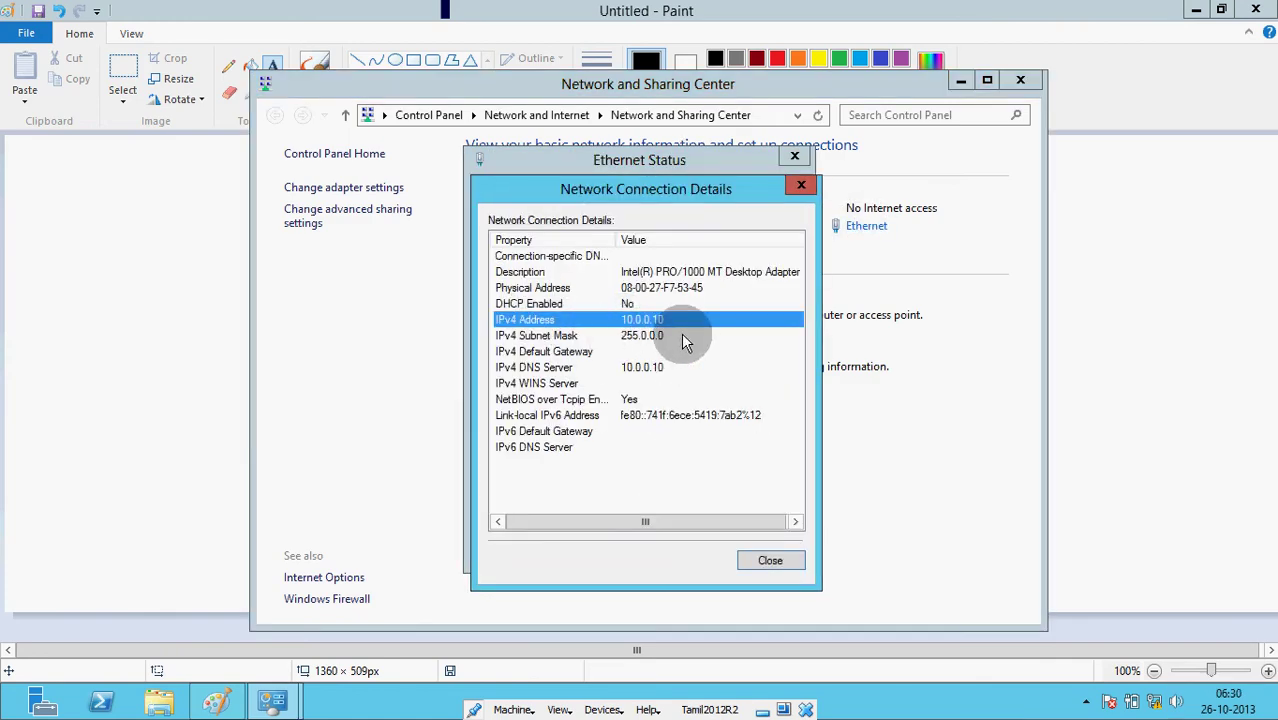
pyautogui.click(565, 367)
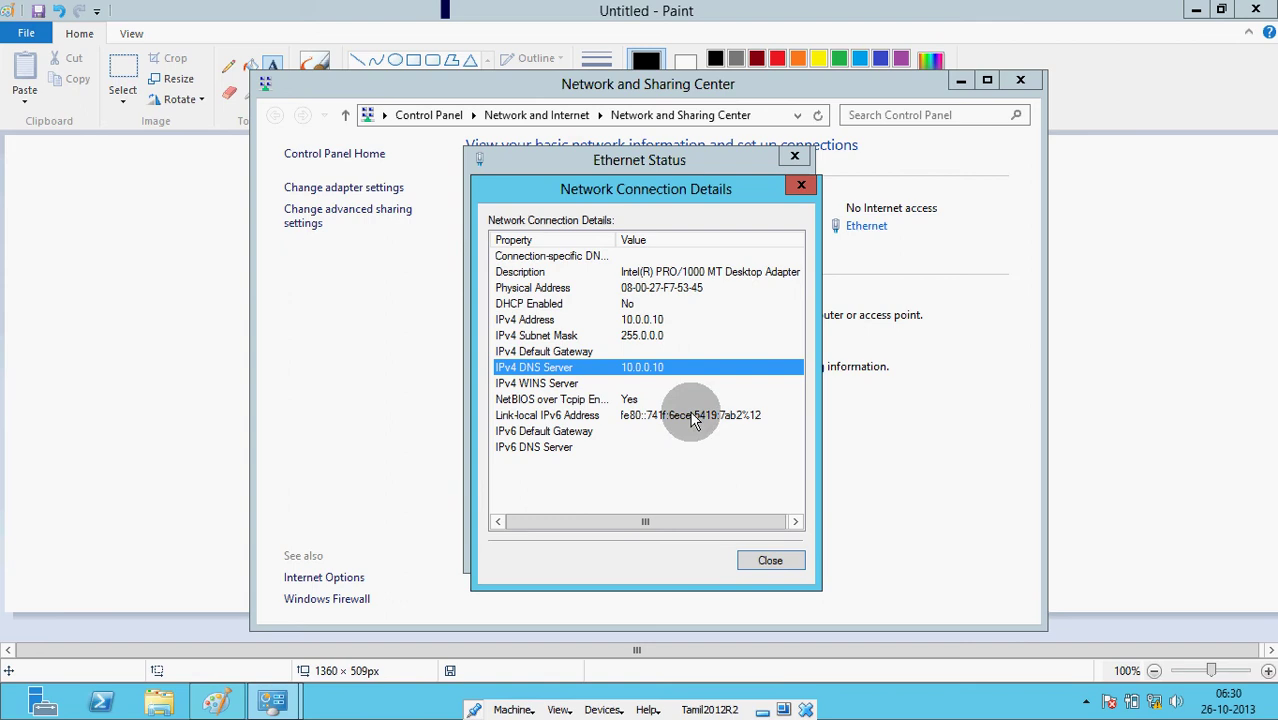
pyautogui.click(776, 564)
pyautogui.click(556, 507)
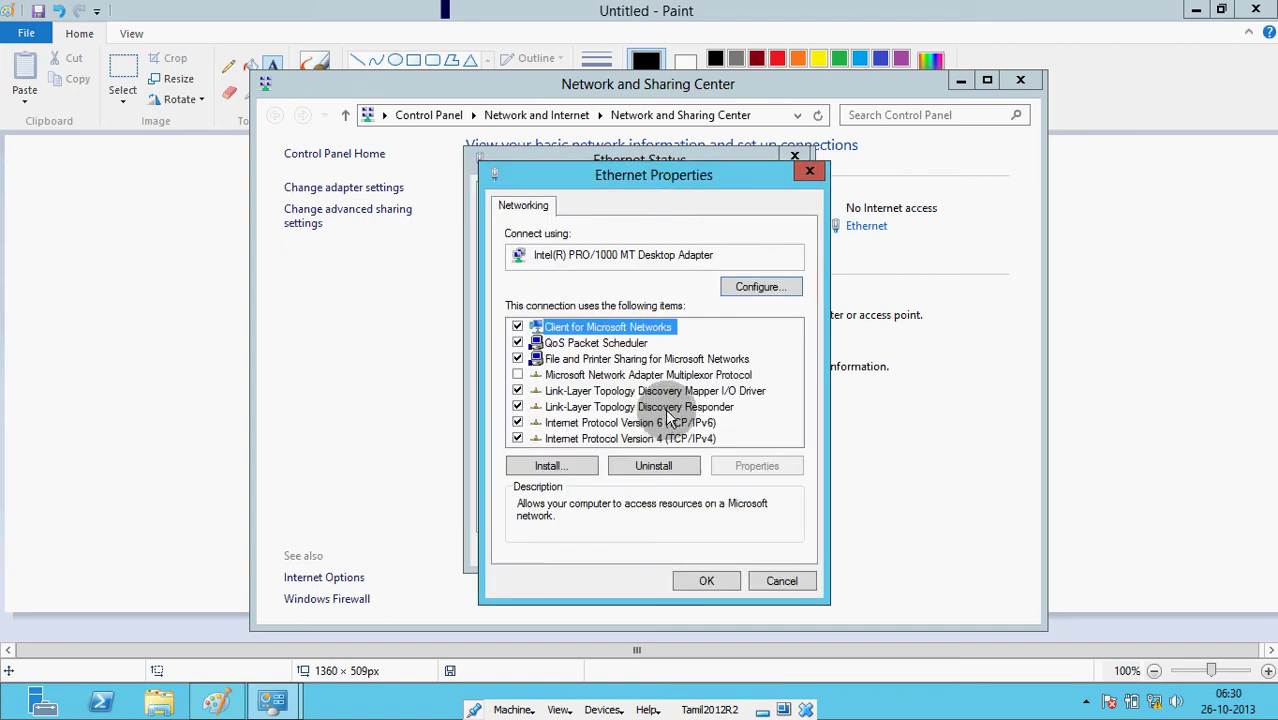
pyautogui.doubleClick(672, 440)
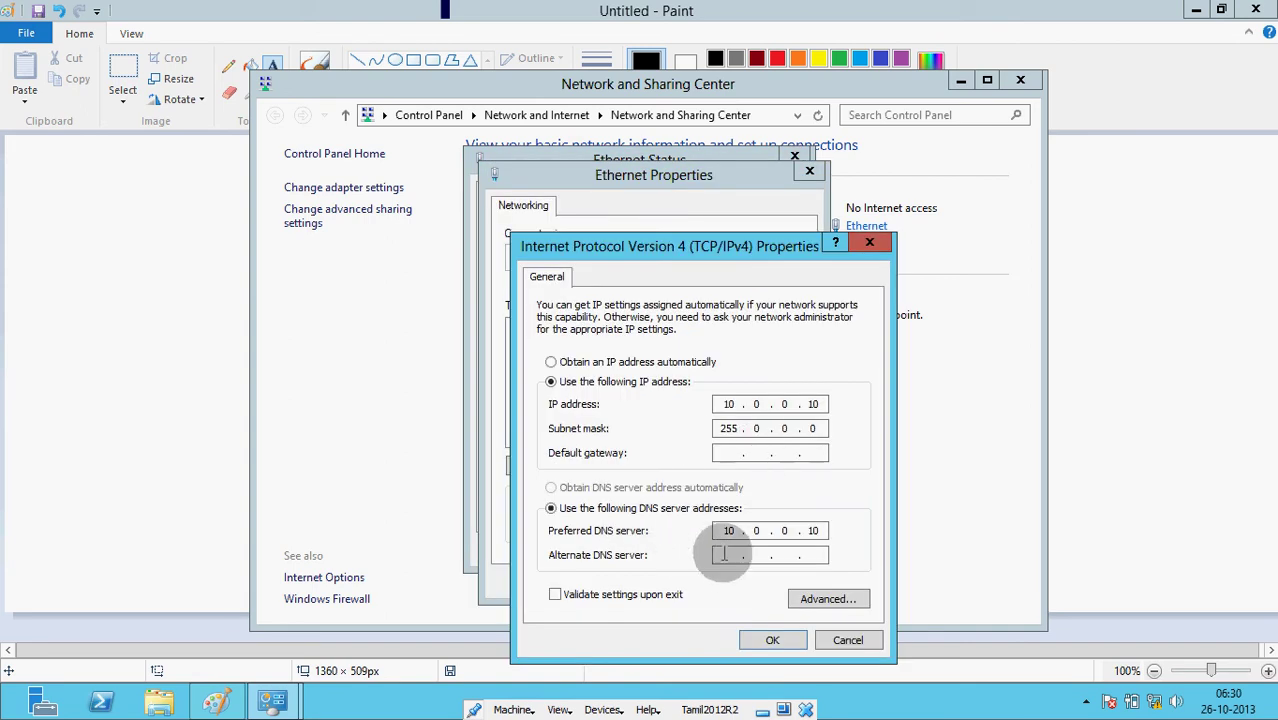
pyautogui.click(771, 640)
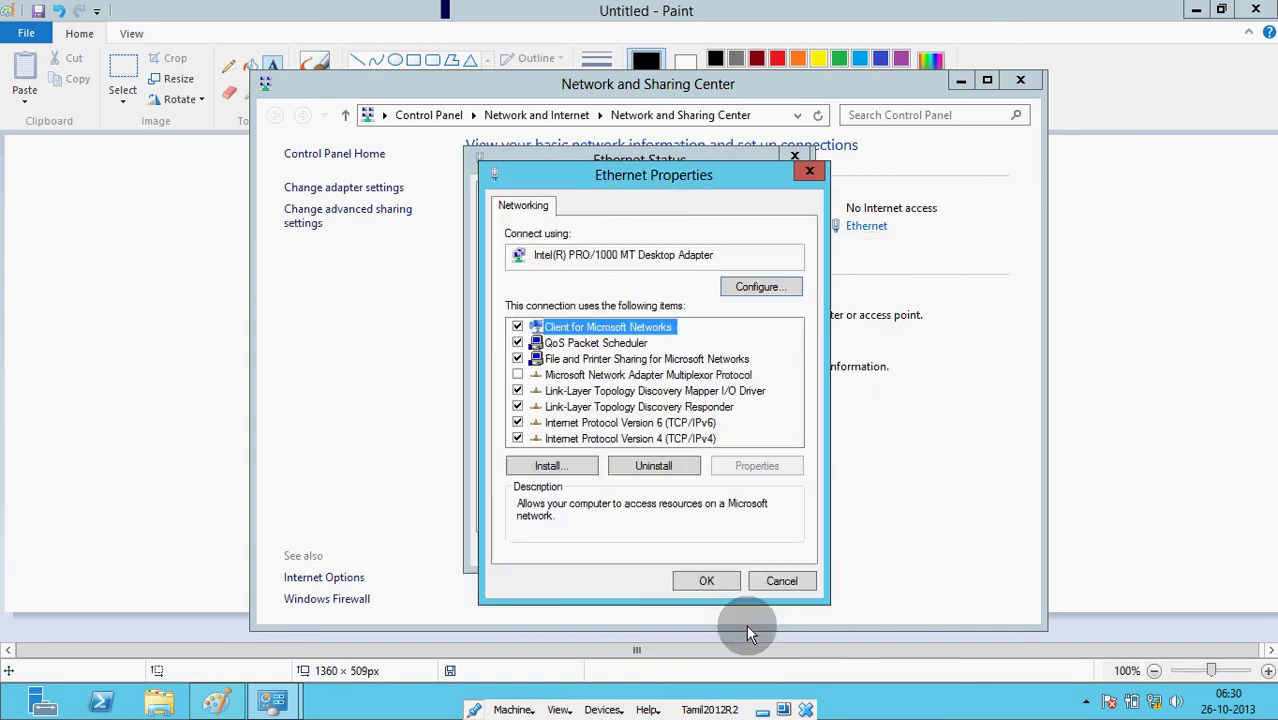
pyautogui.click(710, 577)
pyautogui.click(764, 552)
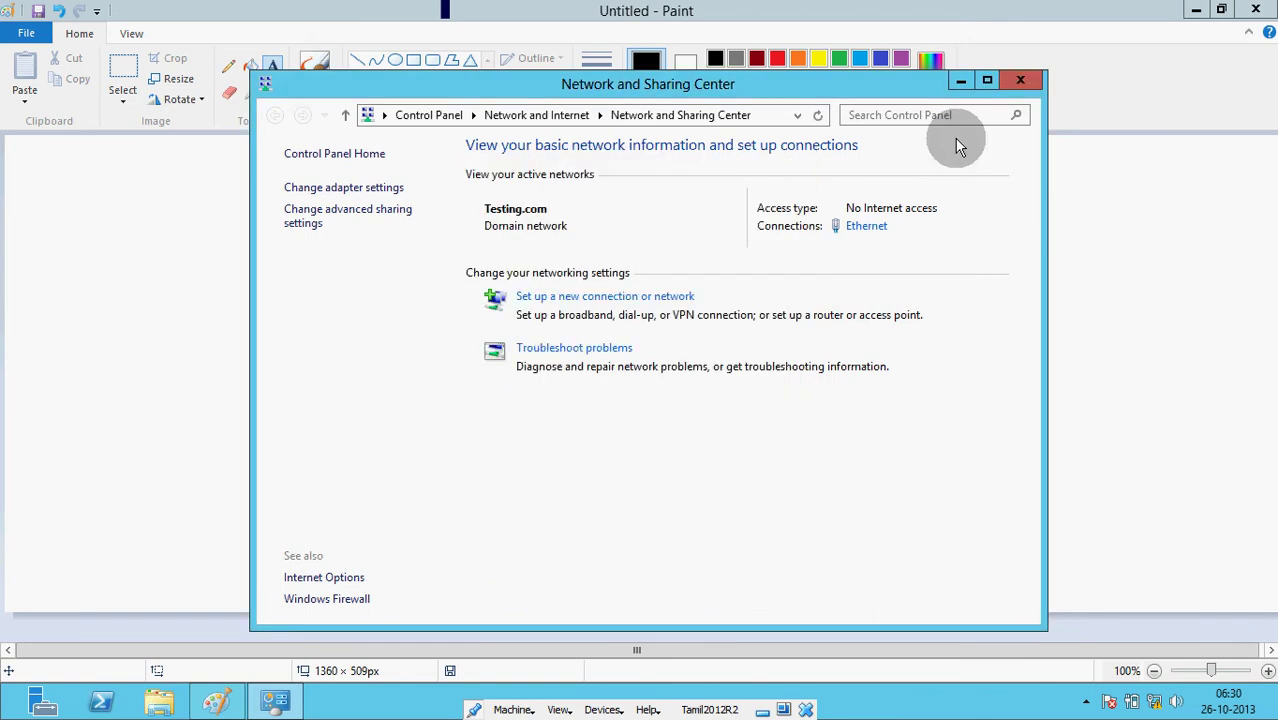
pyautogui.click(1016, 80)
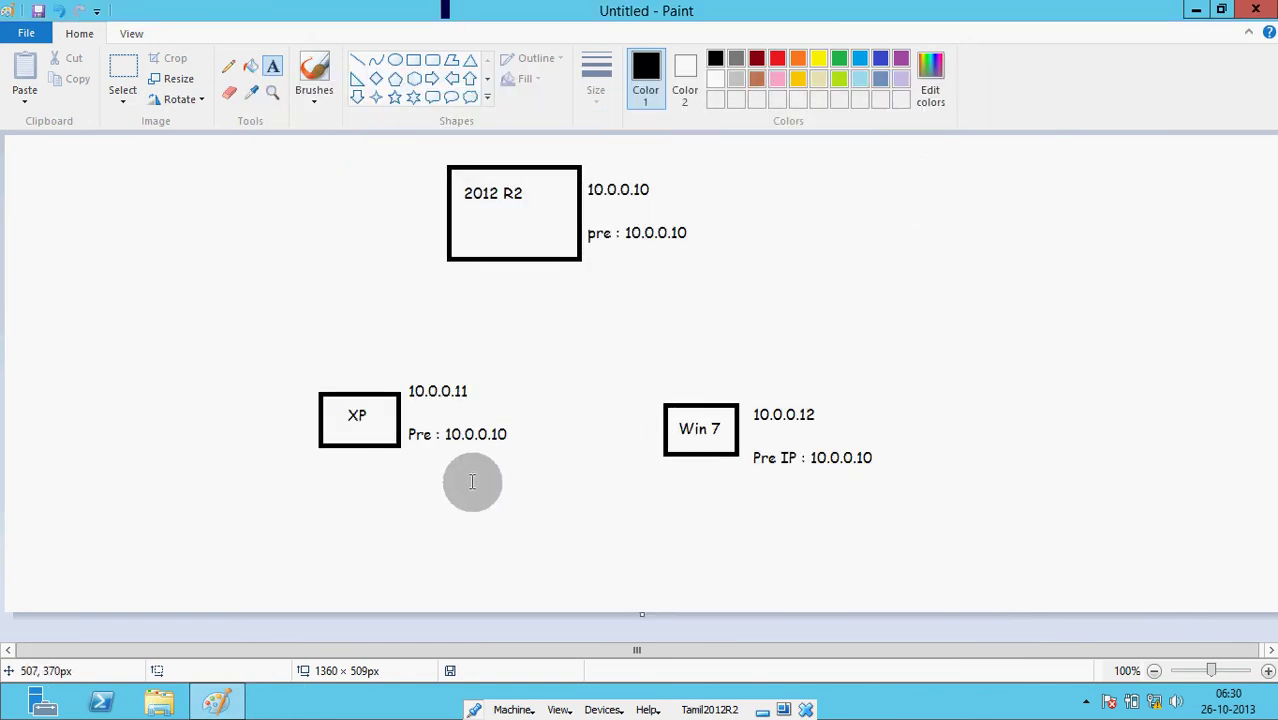
# - On TamilWin7, open the Internal connection's IPv4 properties via Network and Sharing Center
pyautogui.hotkey('alt', 'Tab')
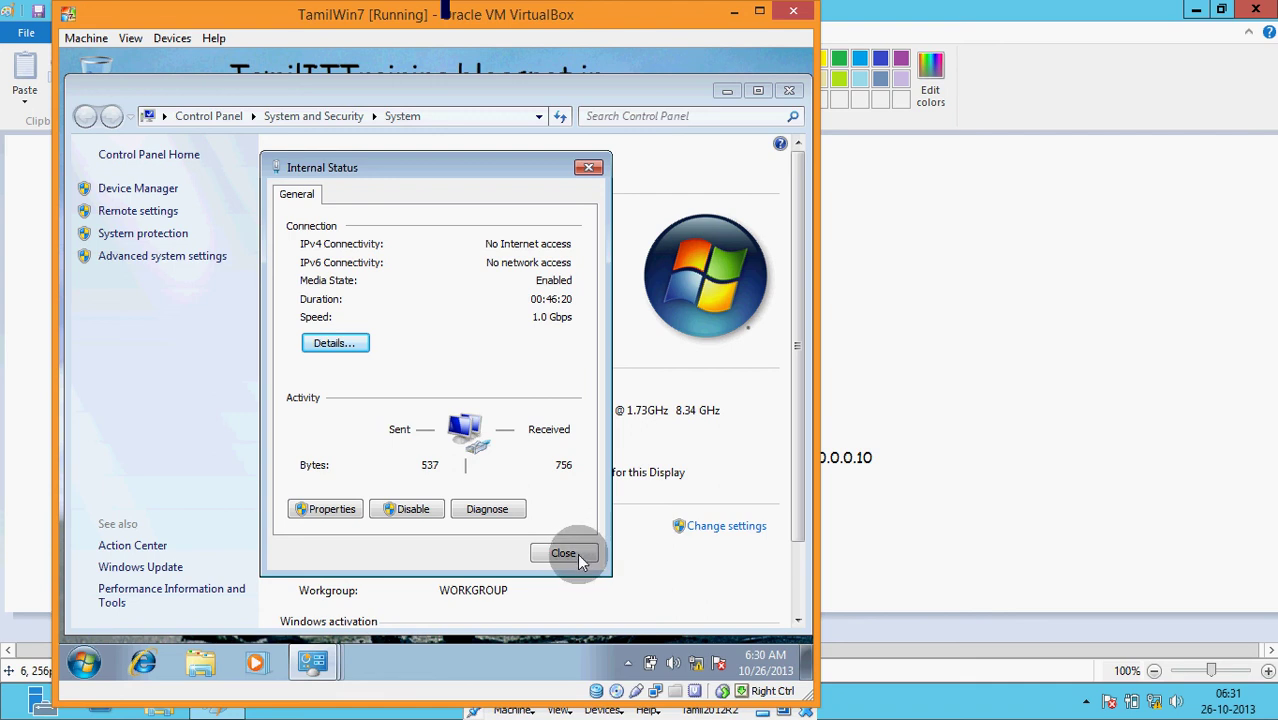
pyautogui.moveTo(244, 705)
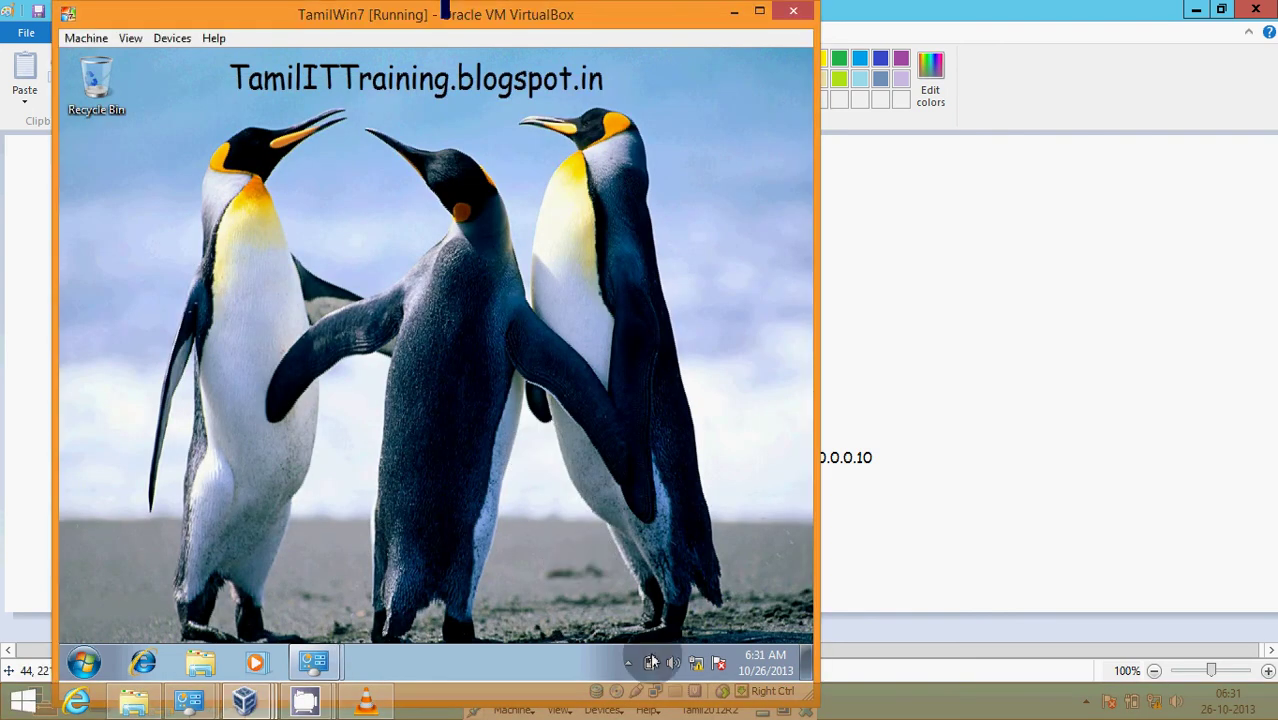
pyautogui.rightClick(697, 663)
pyautogui.click(699, 640)
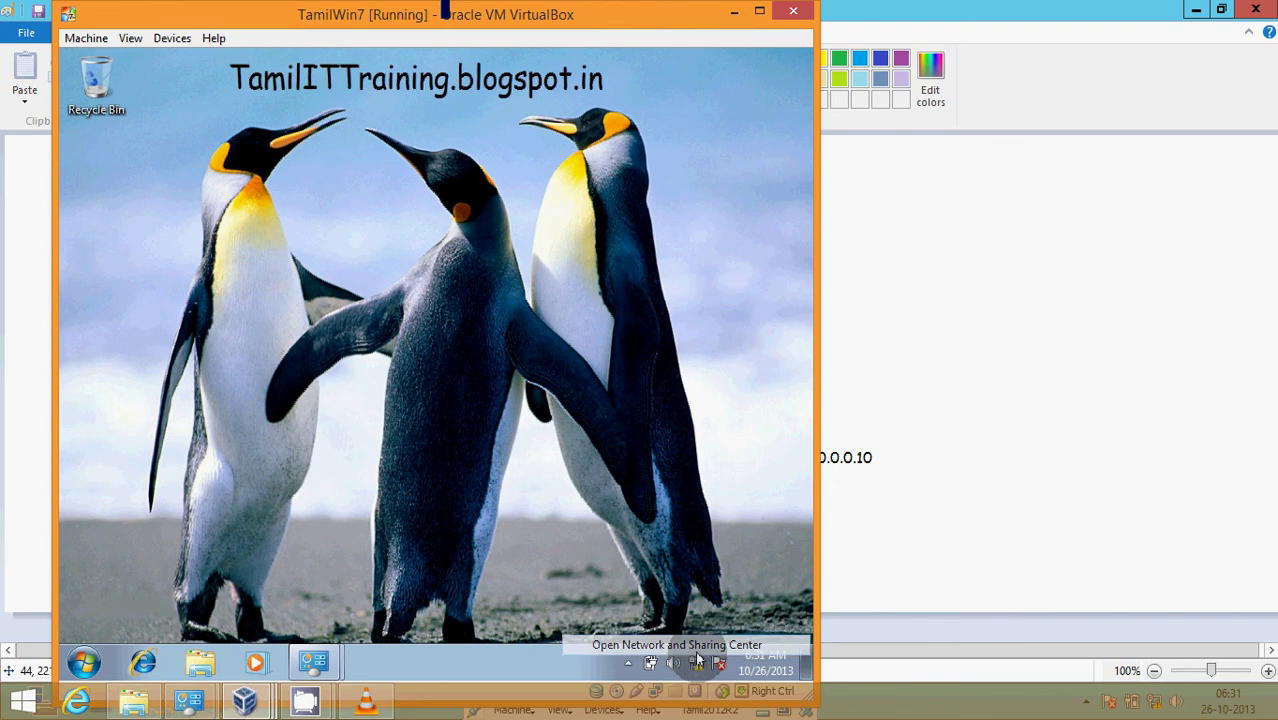
pyautogui.click(655, 305)
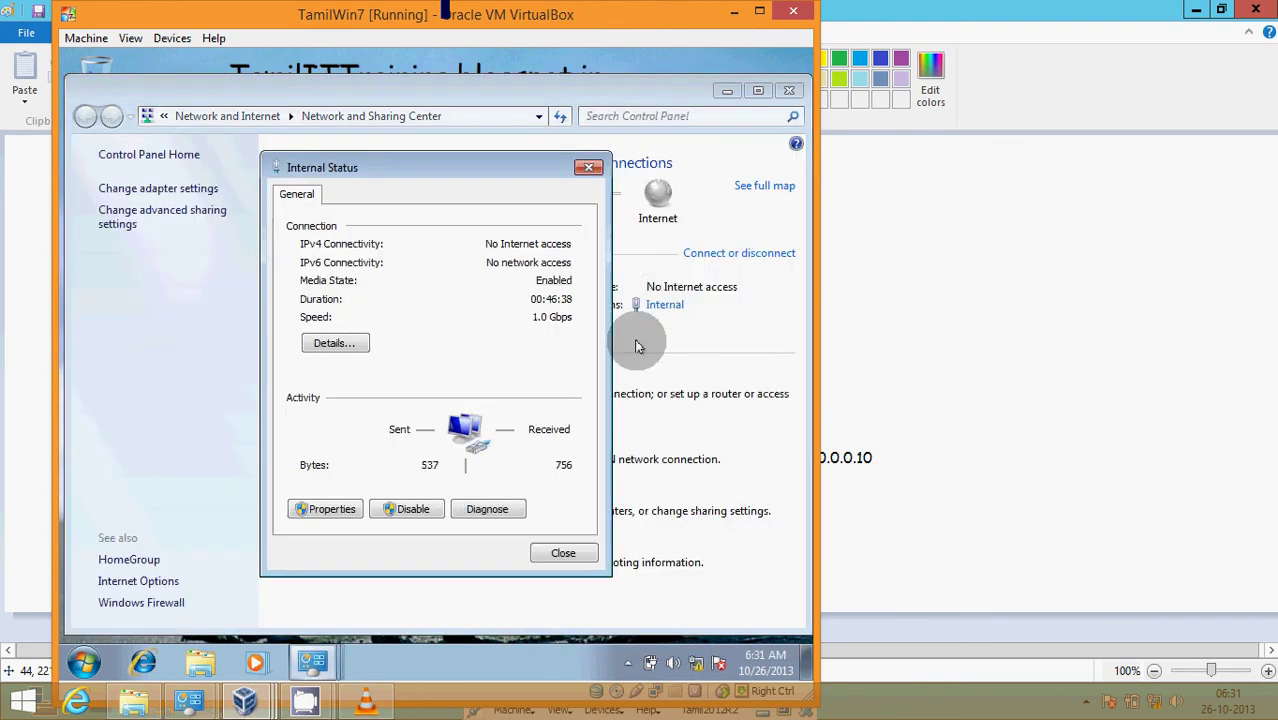
pyautogui.click(325, 510)
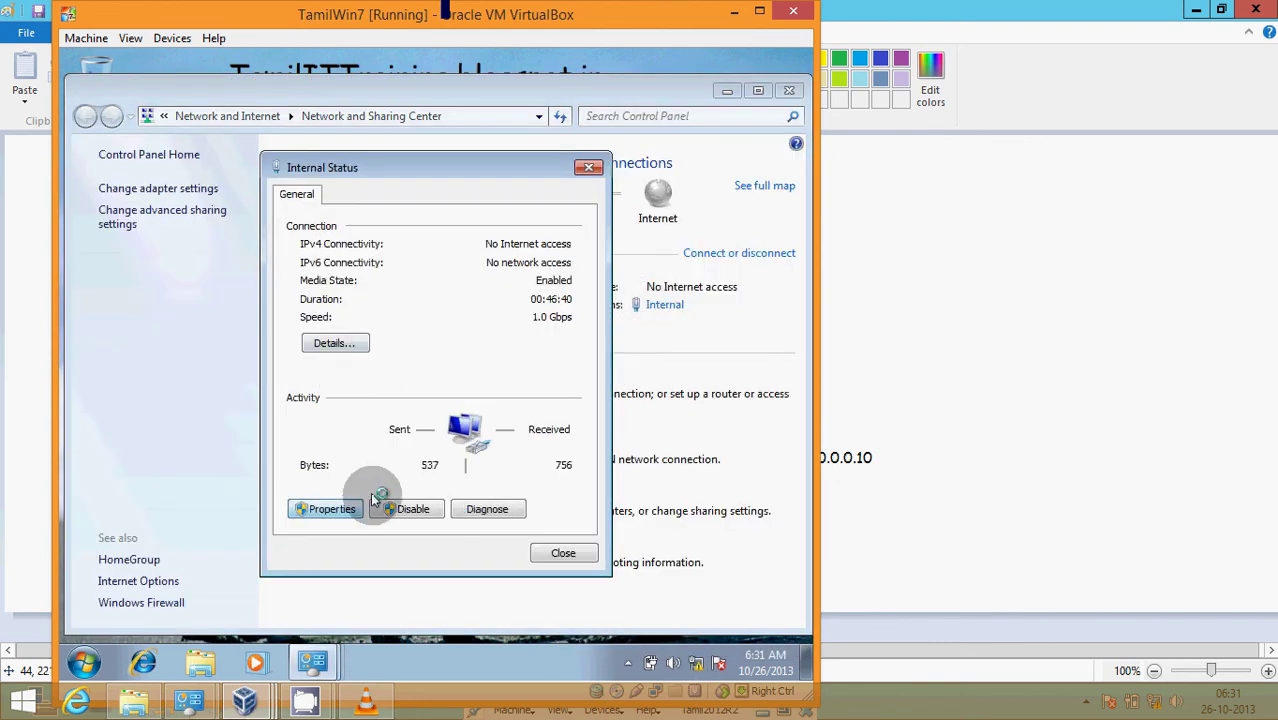
pyautogui.doubleClick(480, 400)
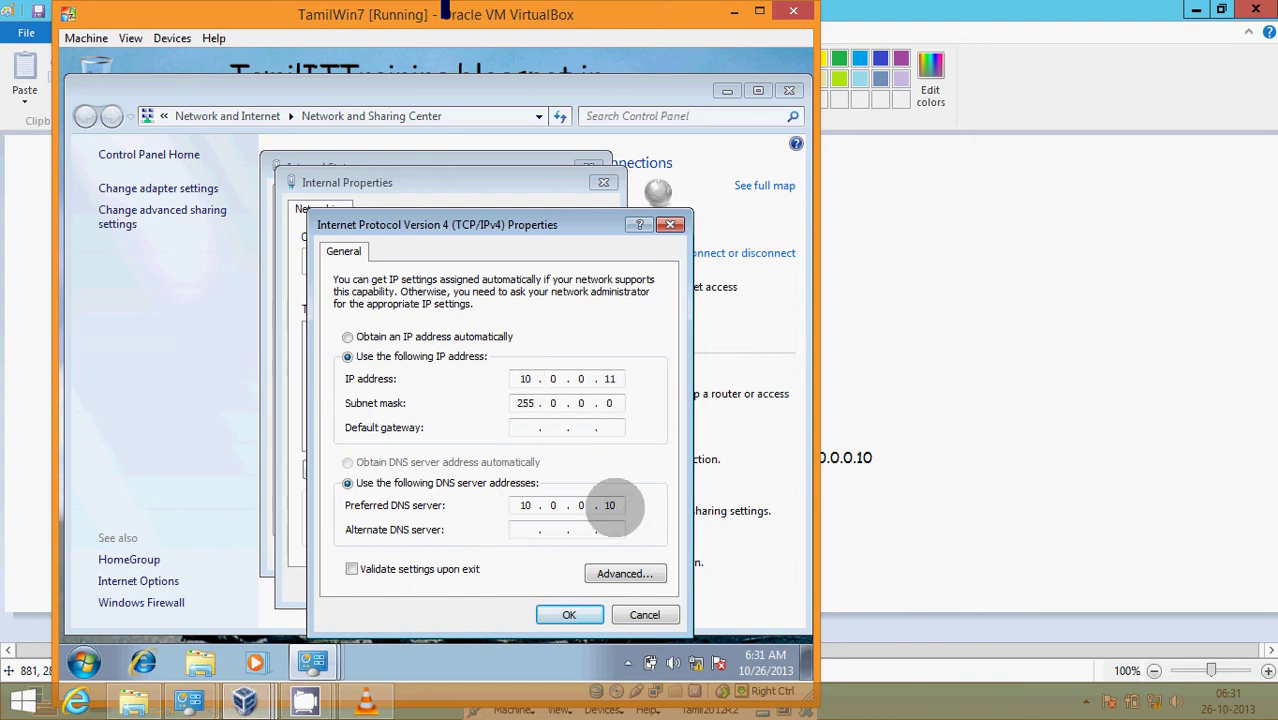
# - Close the IPv4, properties and status dialogs unchanged, then bring the TamilXP VM forward
pyautogui.click(632, 613)
pyautogui.click(570, 590)
pyautogui.click(565, 551)
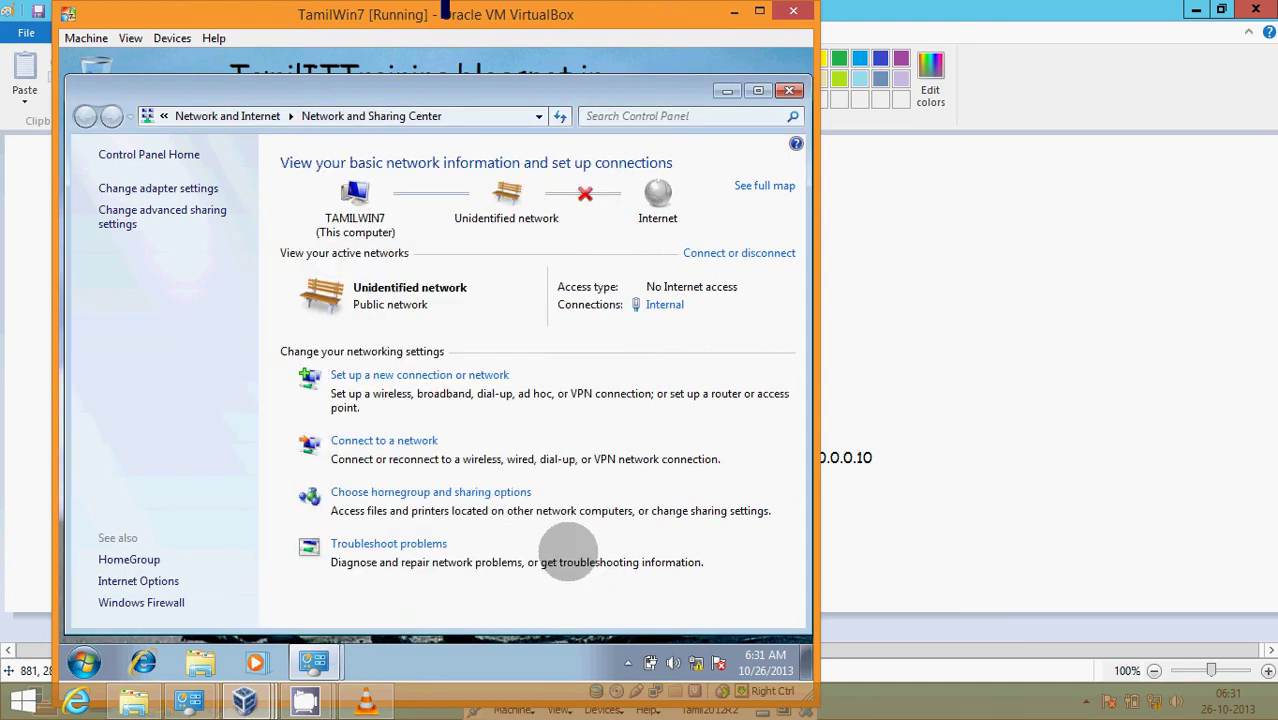
pyautogui.click(230, 709)
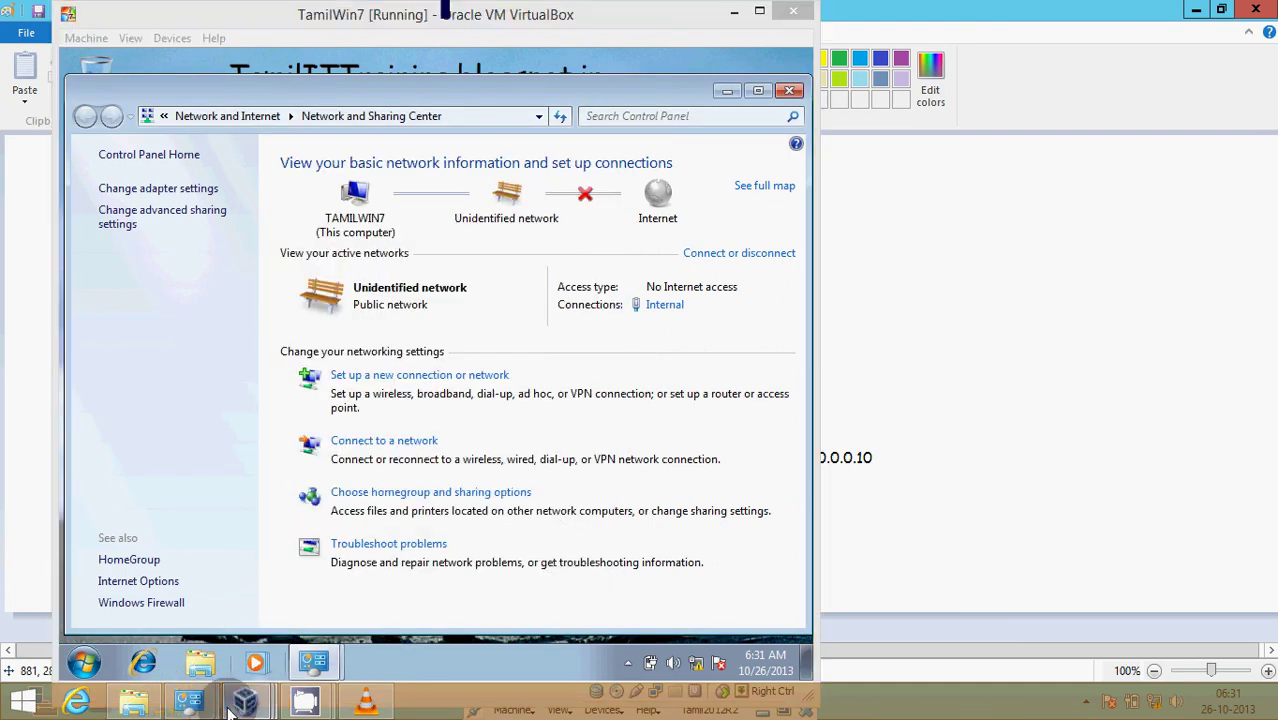
pyautogui.click(486, 651)
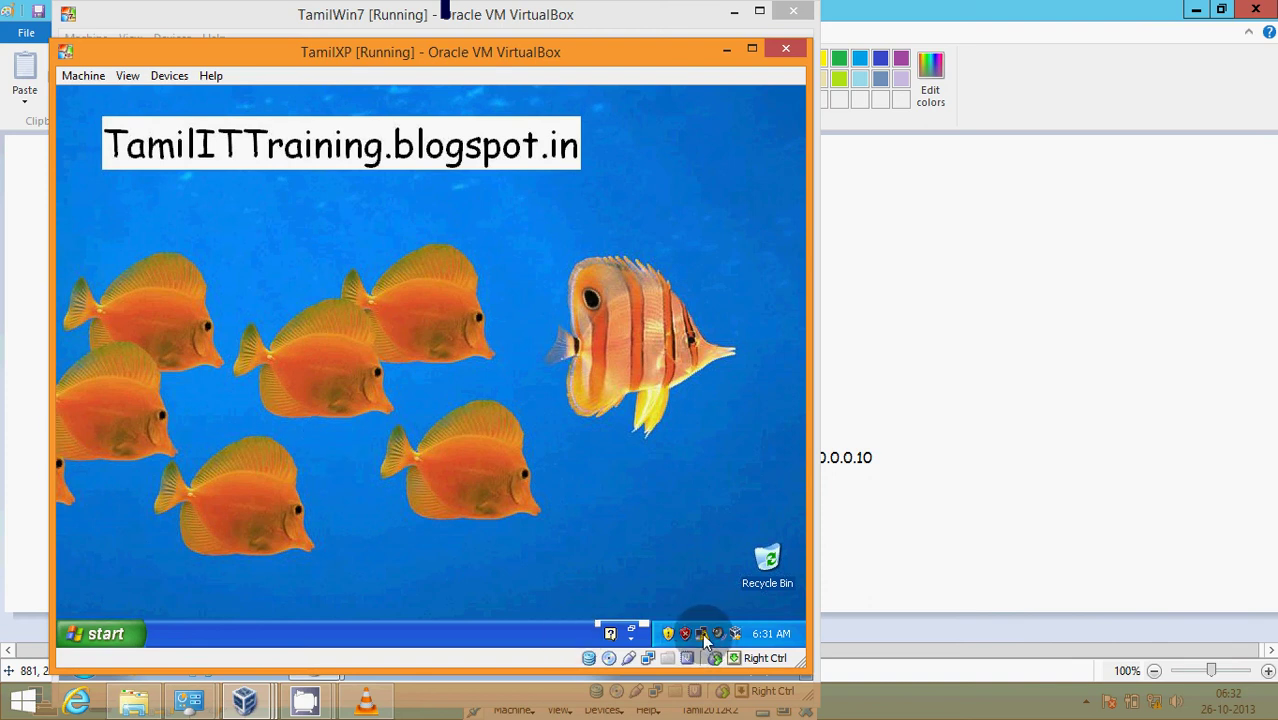
# - Put the TamilWin7 VirtualBox window in front of the TamilXP window
pyautogui.click(618, 27)
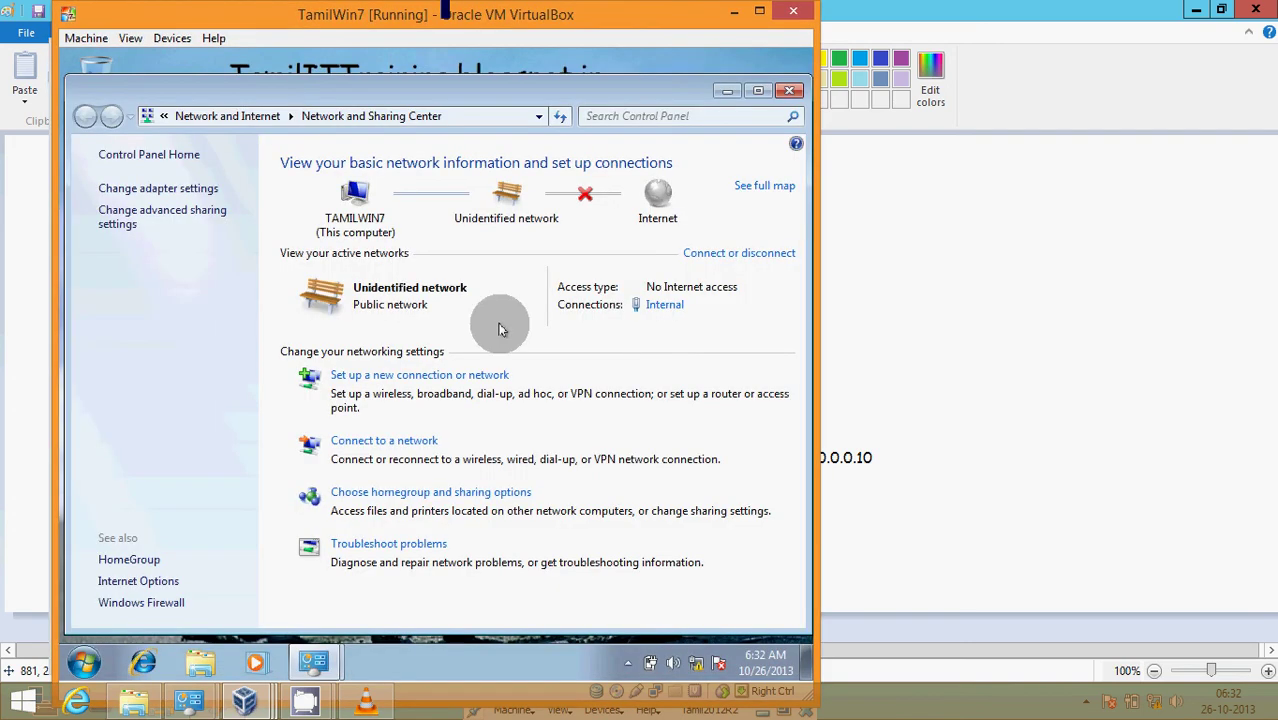
# - Run ping 10.0.0.10 from the Run box on the Windows 7 VM
pyautogui.click(727, 88)
pyautogui.click(84, 662)
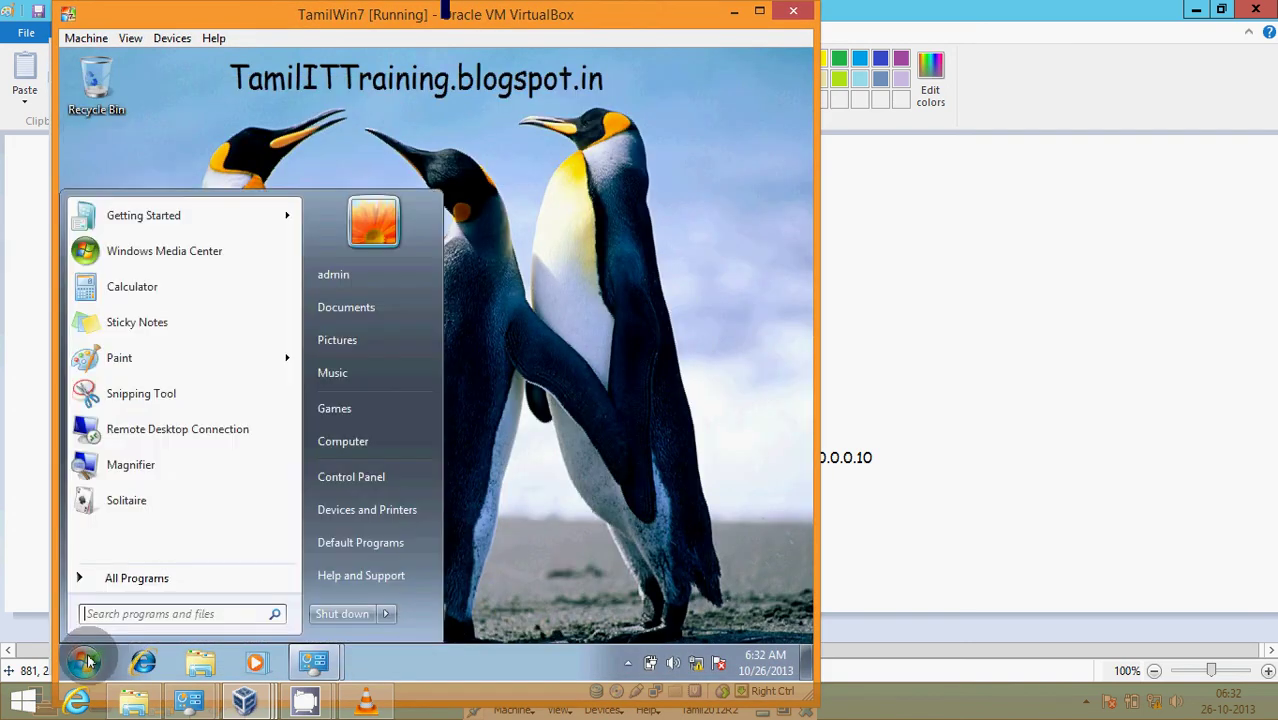
pyautogui.click(537, 373)
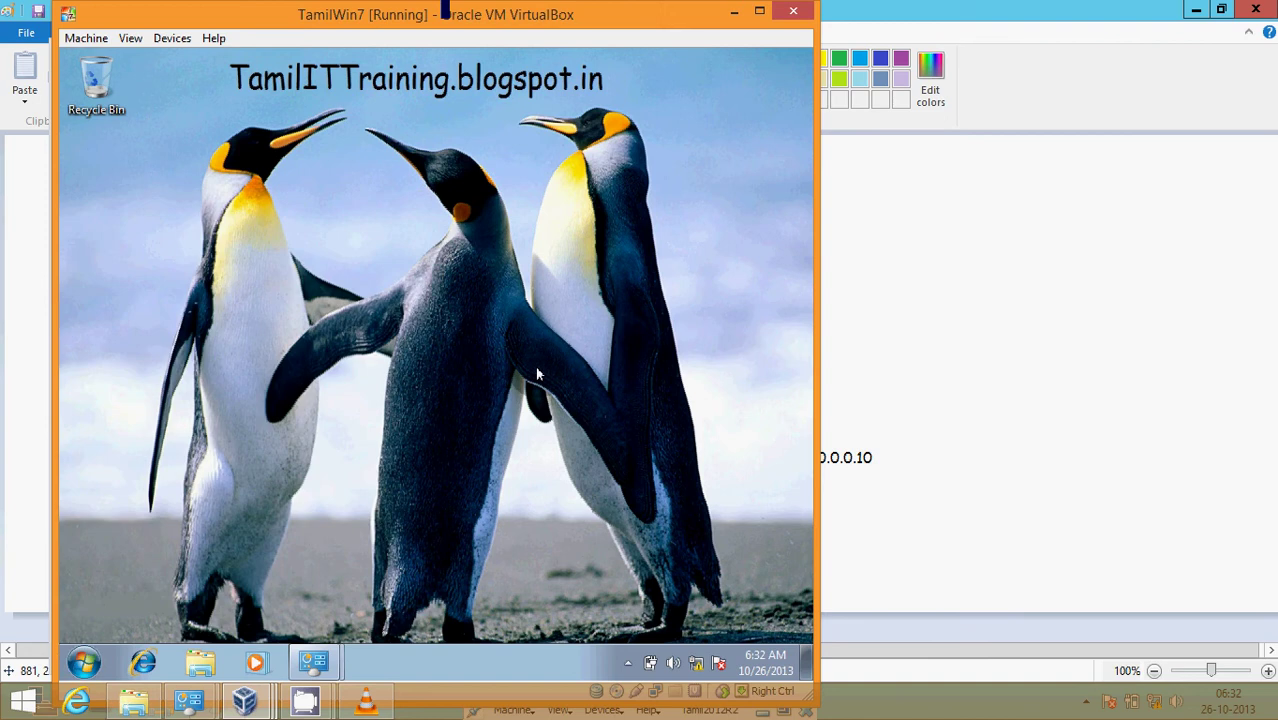
pyautogui.press('super+r')
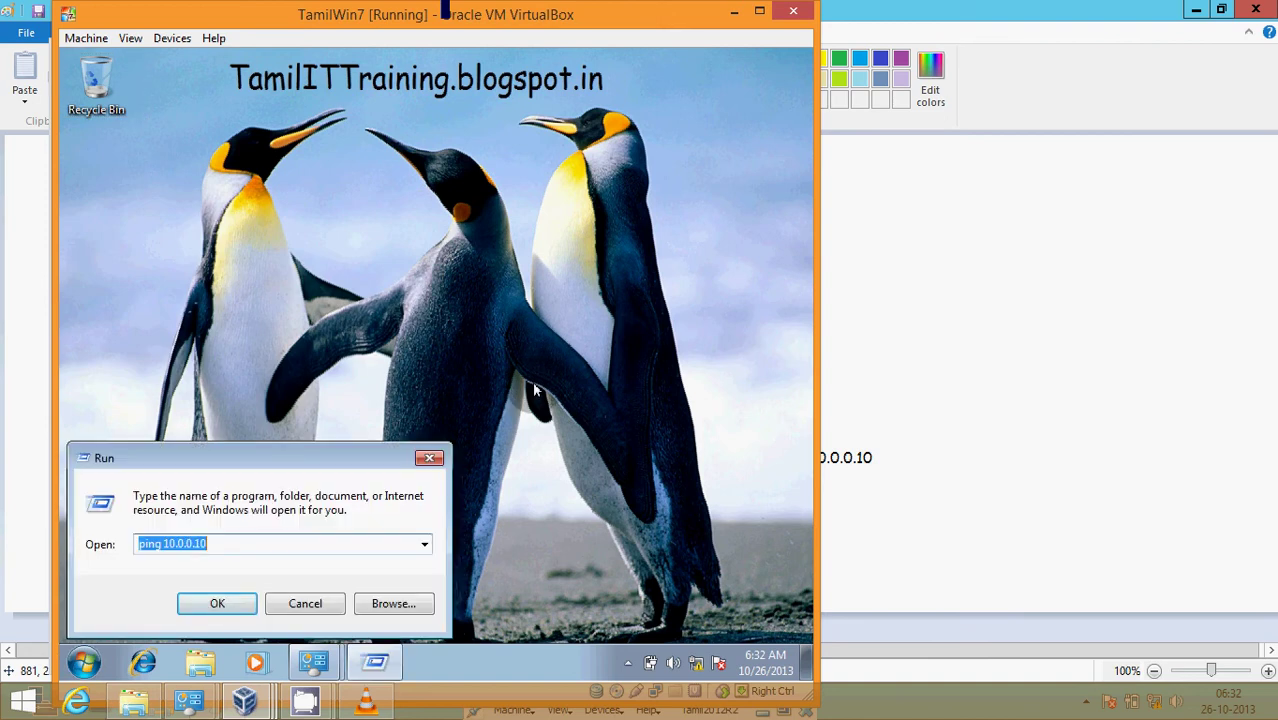
pyautogui.click(349, 539)
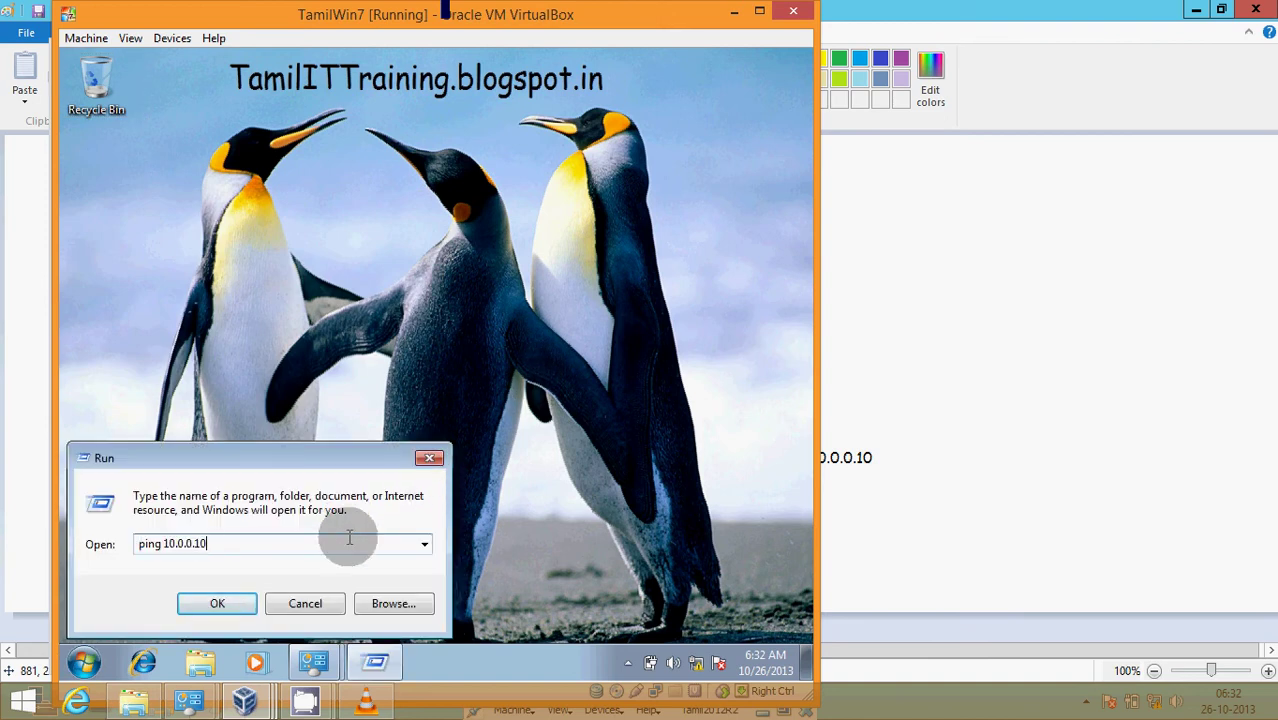
pyautogui.press('Return')
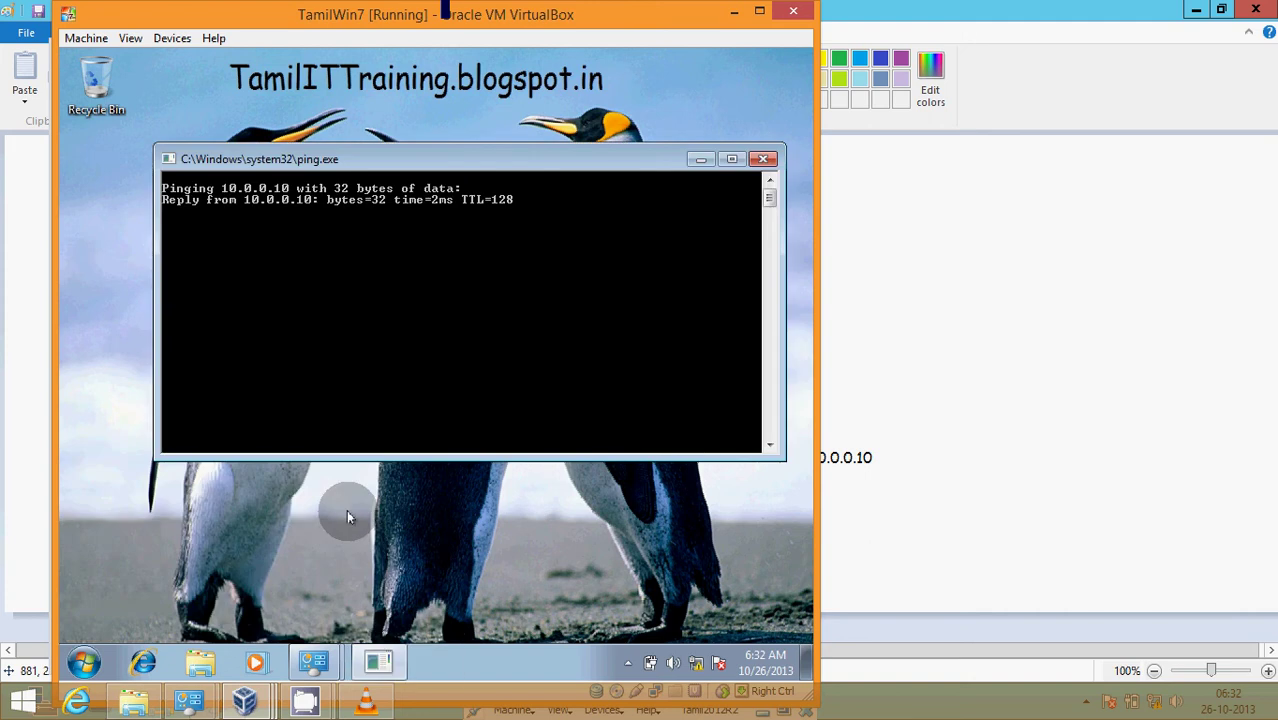
# - Open Computer's Properties from the Start menu, showing TamilWin7 in WORKGROUP
pyautogui.click(84, 662)
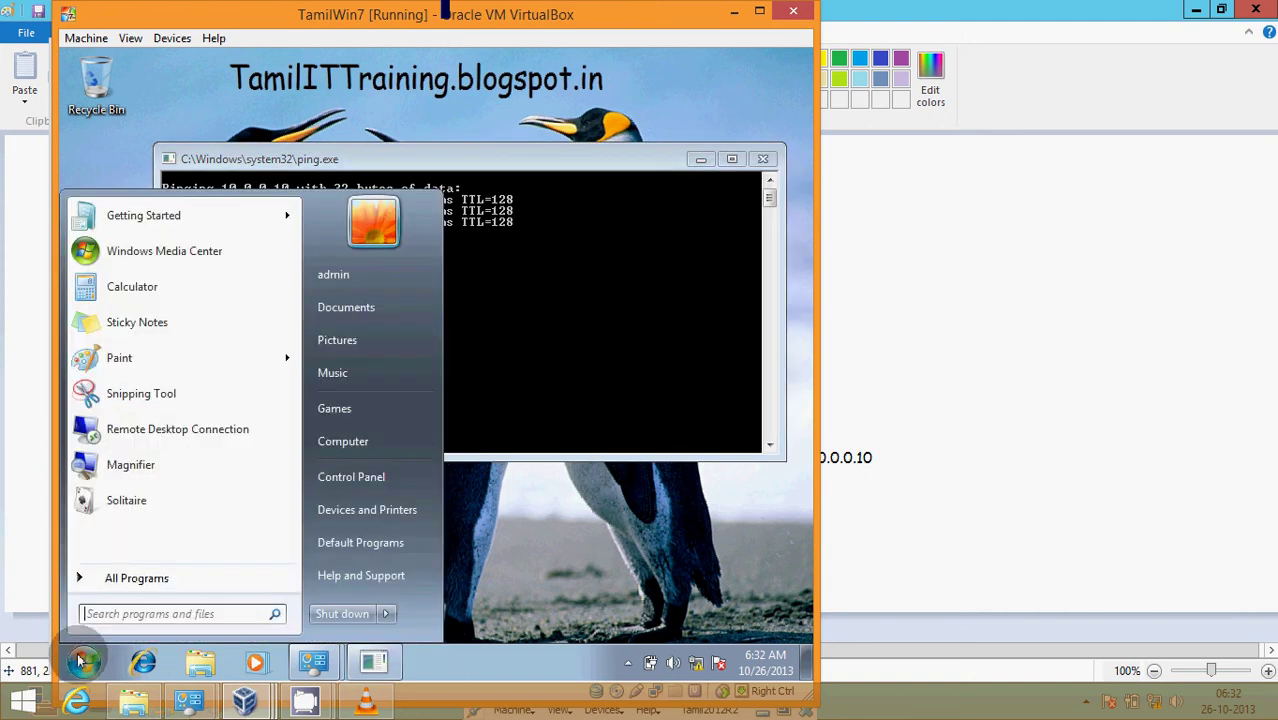
pyautogui.rightClick(334, 441)
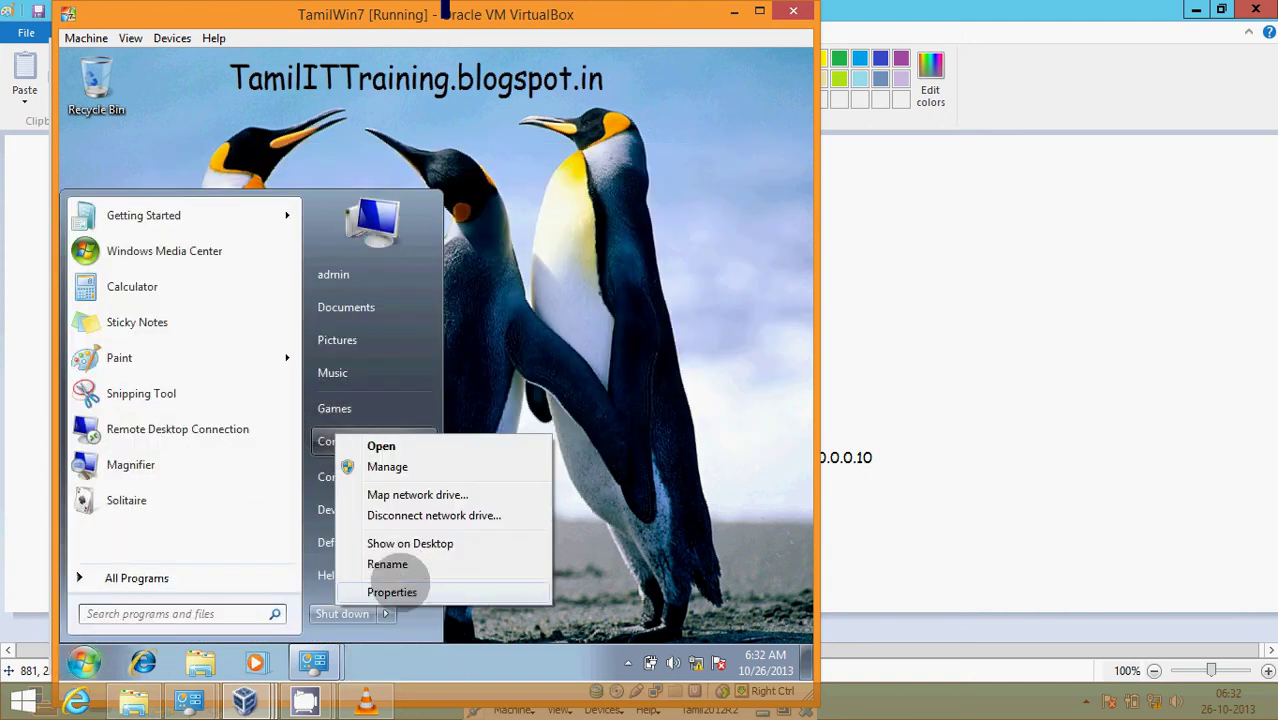
pyautogui.click(395, 592)
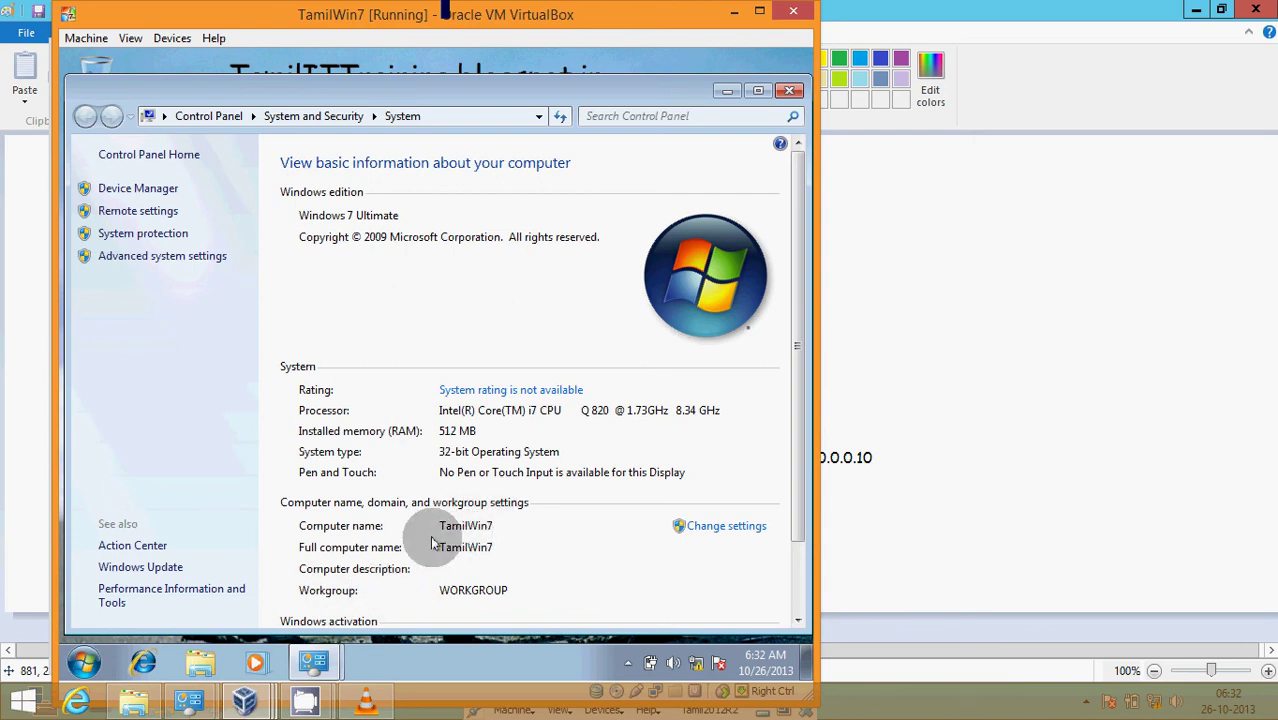
# - Set the Windows 7 computer as a member of domain testing.com, entering the domain administrator credentials
pyautogui.click(688, 528)
pyautogui.click(470, 442)
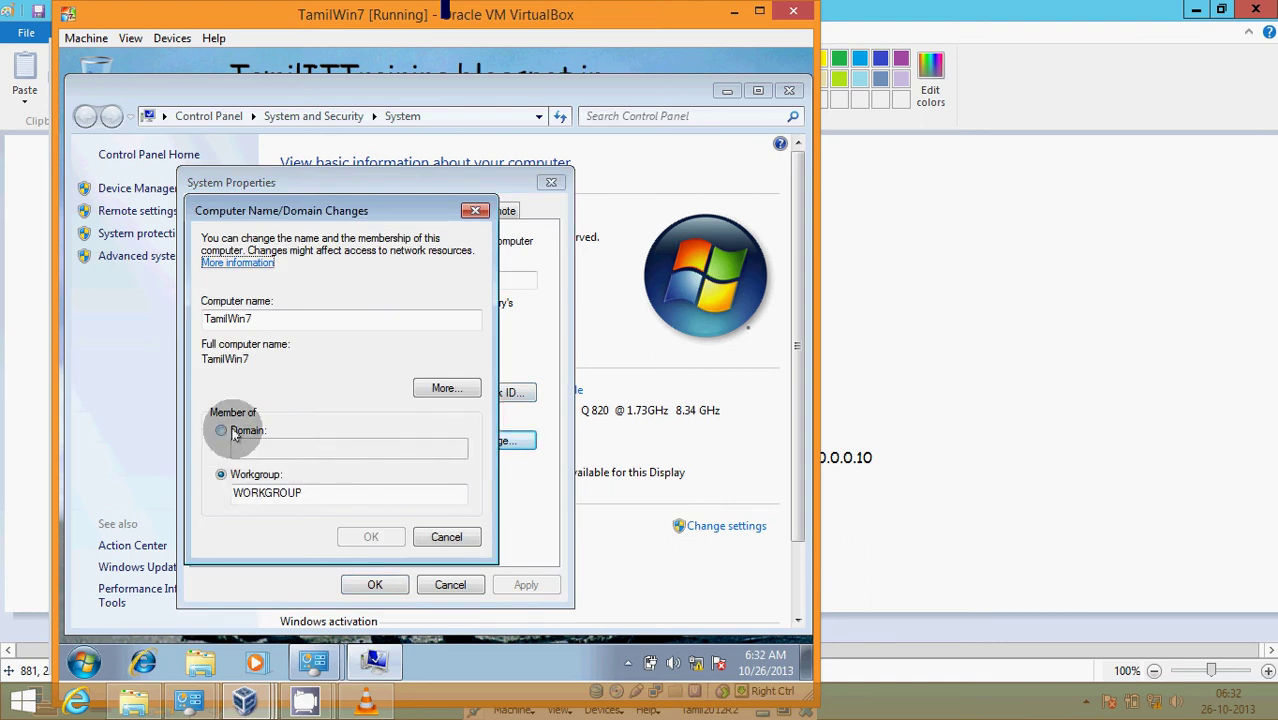
pyautogui.click(240, 432)
pyautogui.click(244, 446)
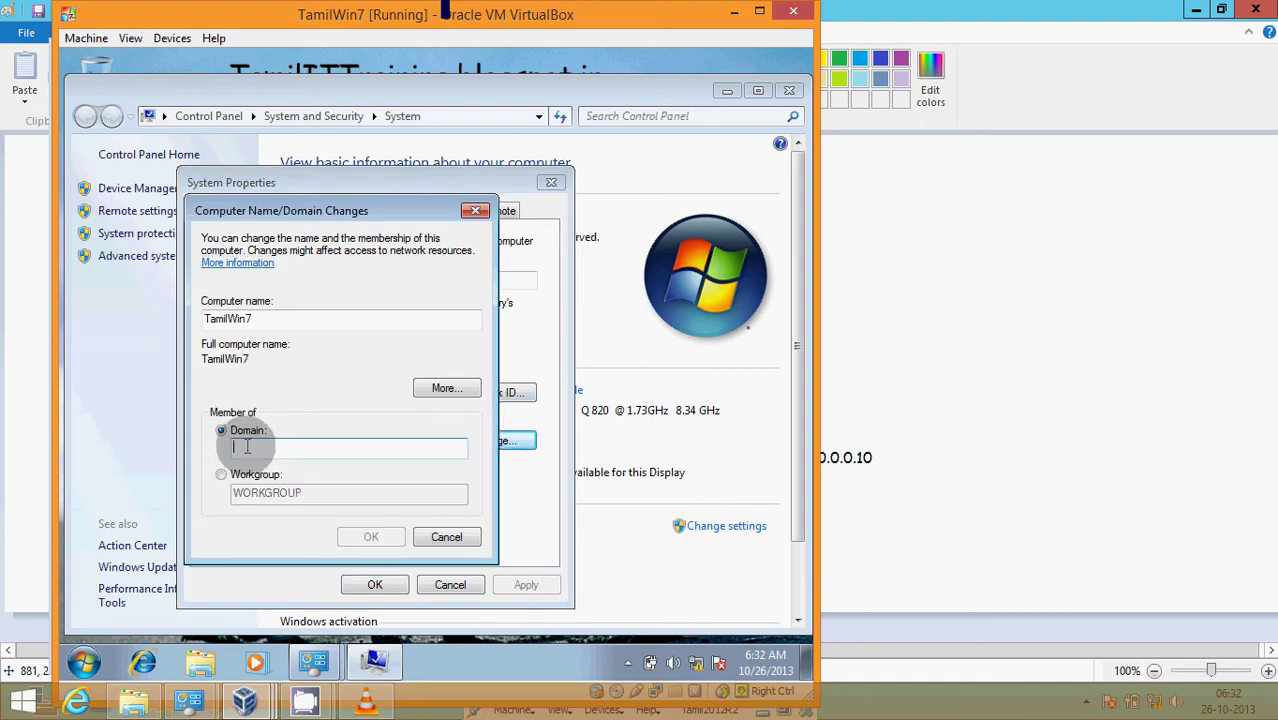
pyautogui.write('tes')
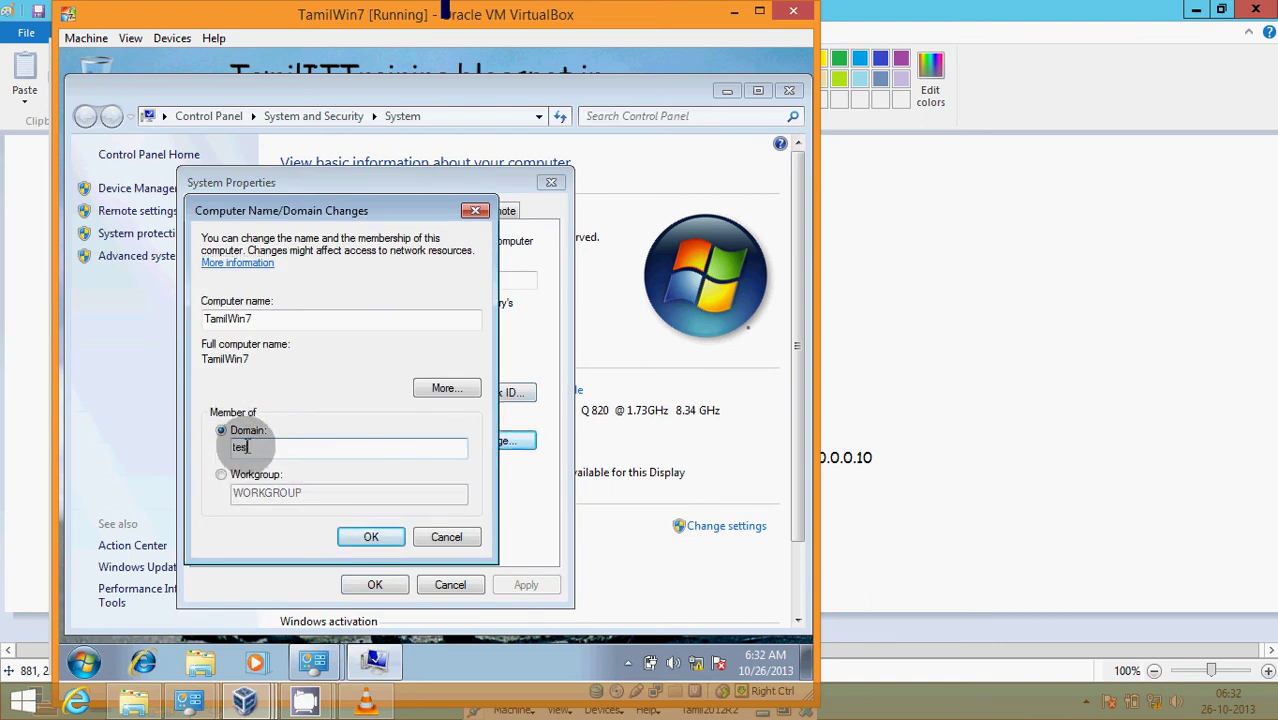
pyautogui.write('ting.com')
pyautogui.click(365, 536)
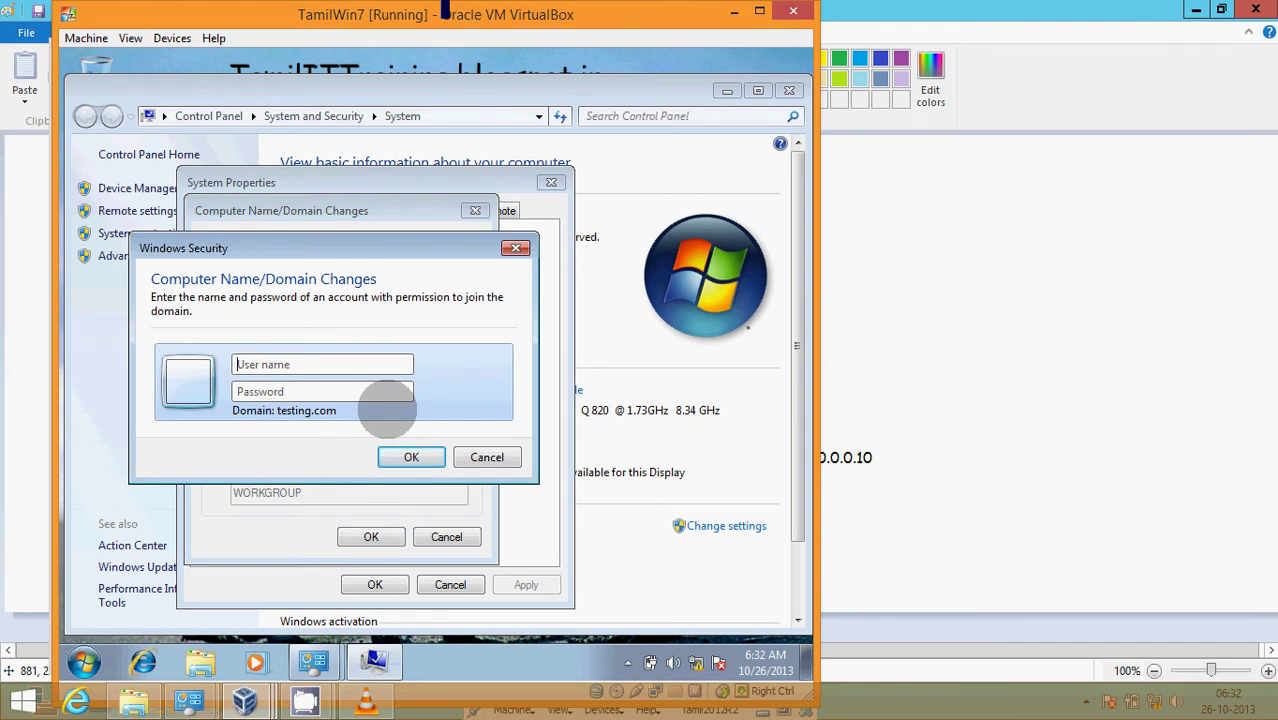
pyautogui.write('administPassword1')
pyautogui.press('Return')
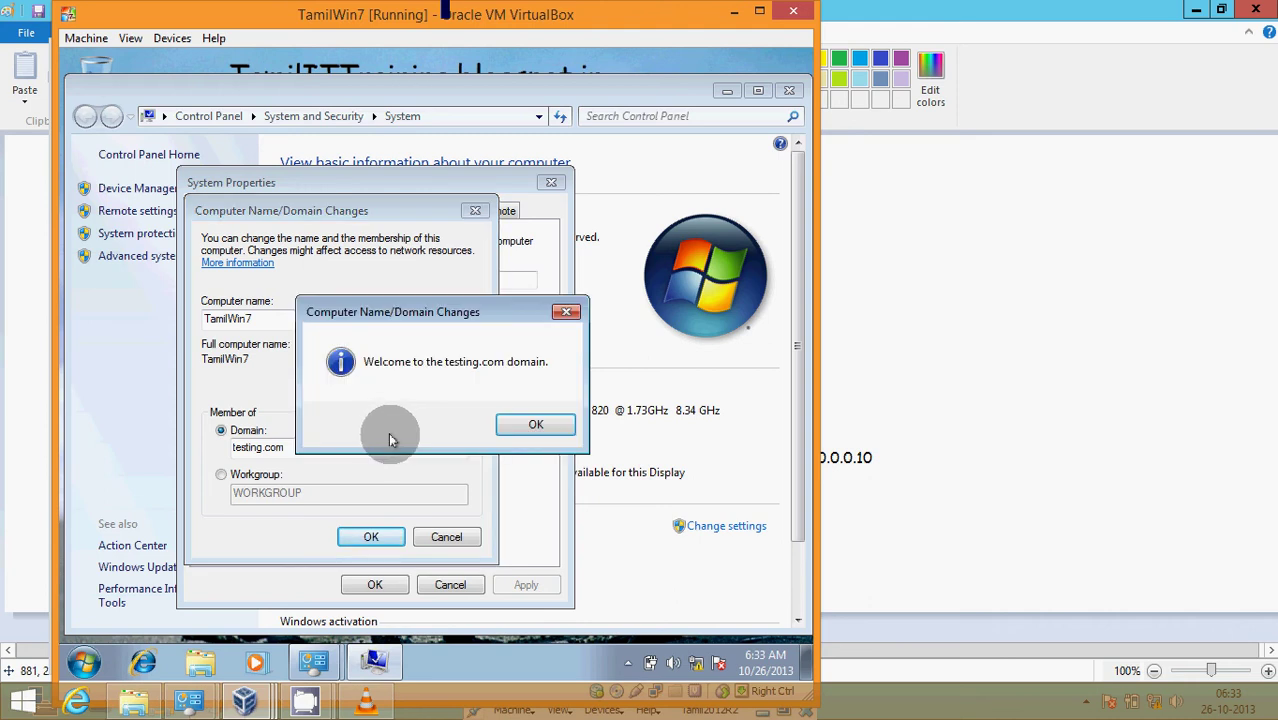
# - Acknowledge the welcome and restart notices, restart Windows 7 now, then bring TamilXP forward
pyautogui.click(509, 430)
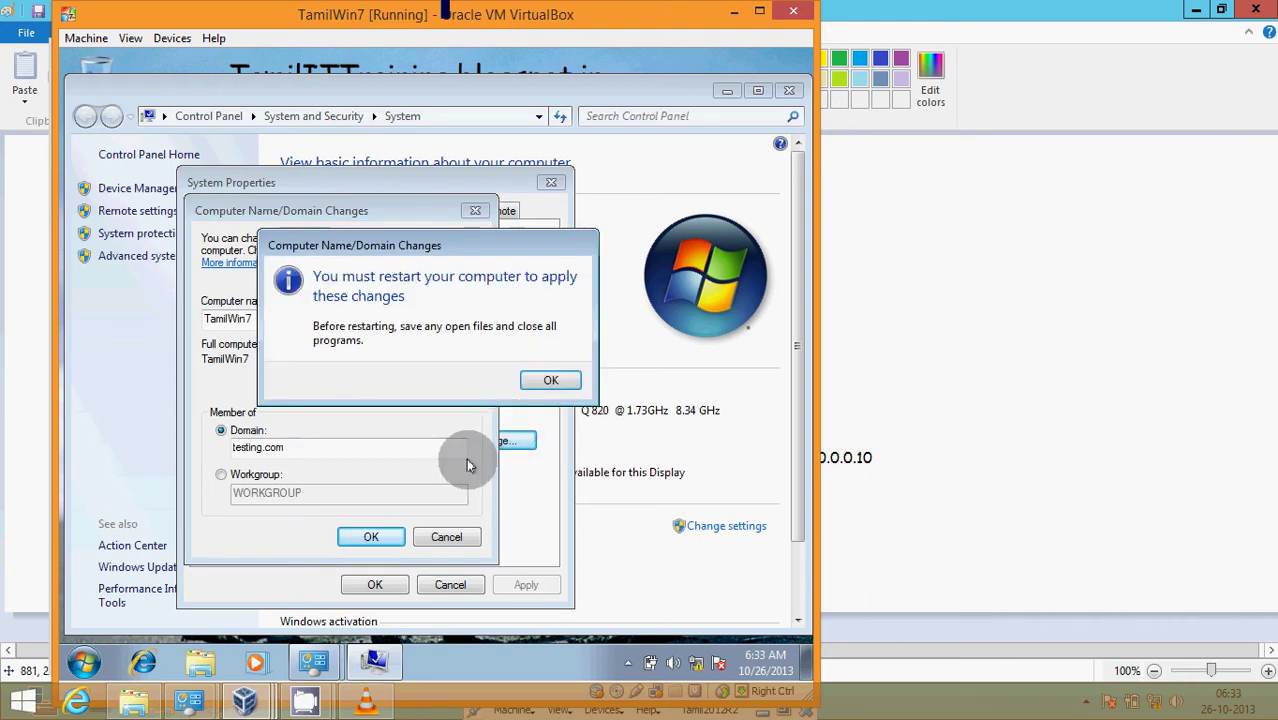
pyautogui.click(536, 381)
pyautogui.click(371, 583)
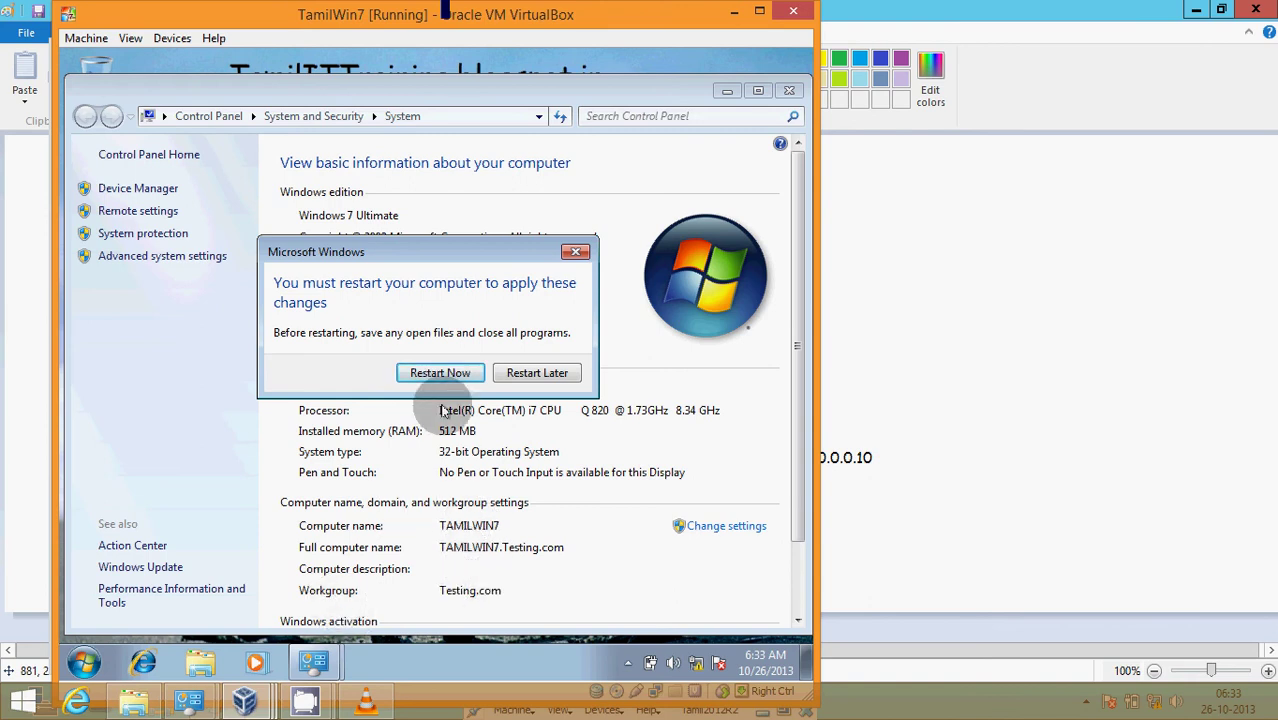
pyautogui.click(440, 372)
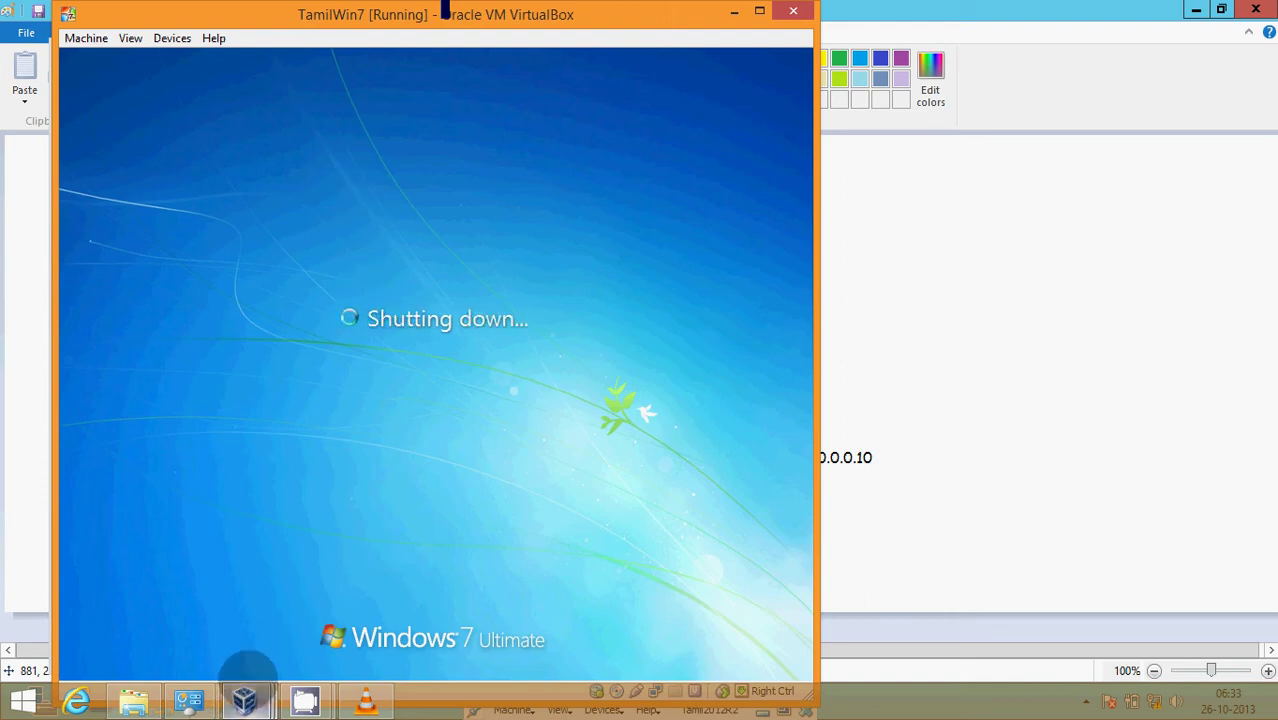
pyautogui.moveTo(246, 695)
pyautogui.click(504, 597)
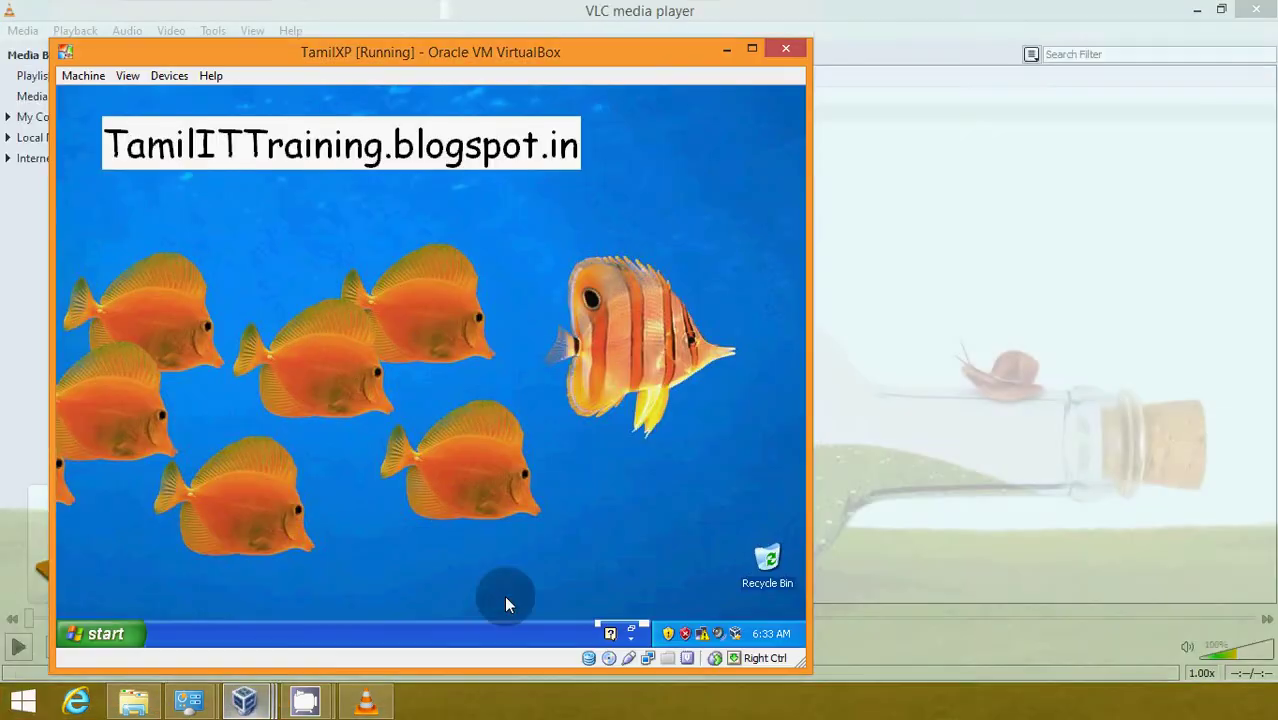
pyautogui.rightClick(410, 278)
# - Refresh the XP desktop and open the Internal connection's Internet Protocol (TCP/IP) properties
pyautogui.click(425, 302)
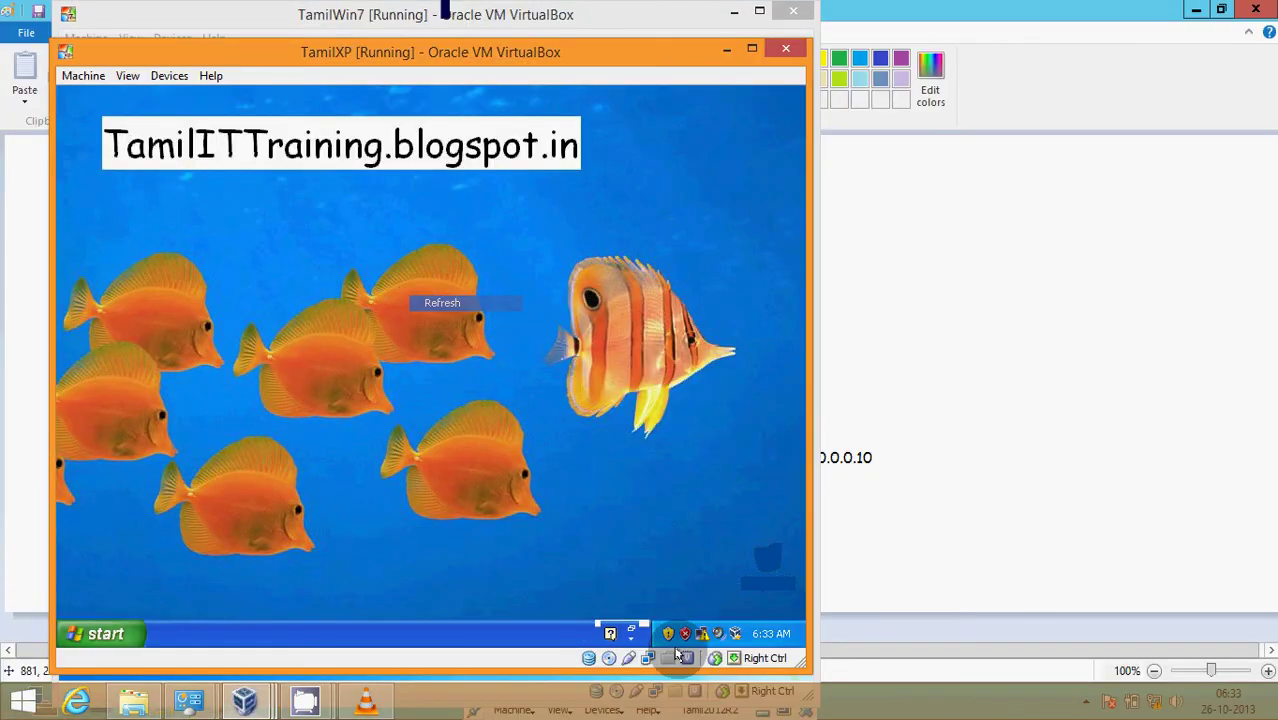
pyautogui.rightClick(702, 634)
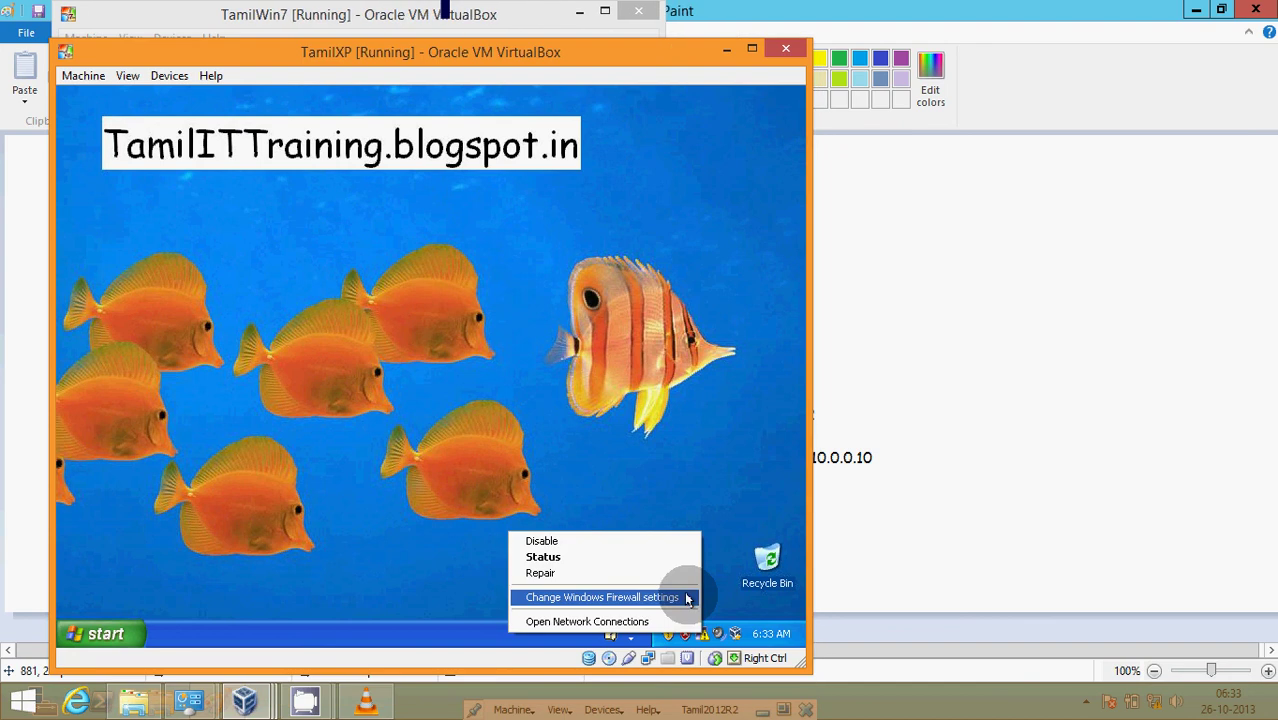
pyautogui.click(640, 619)
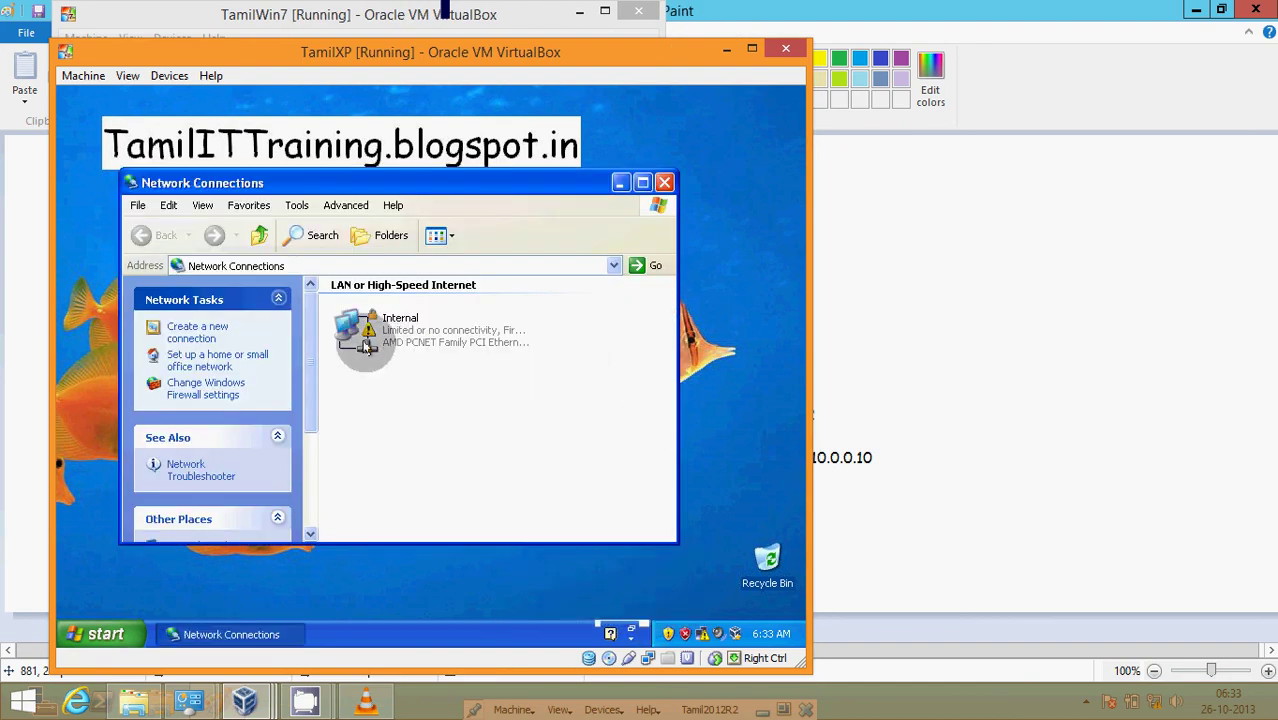
pyautogui.rightClick(360, 338)
pyautogui.click(407, 484)
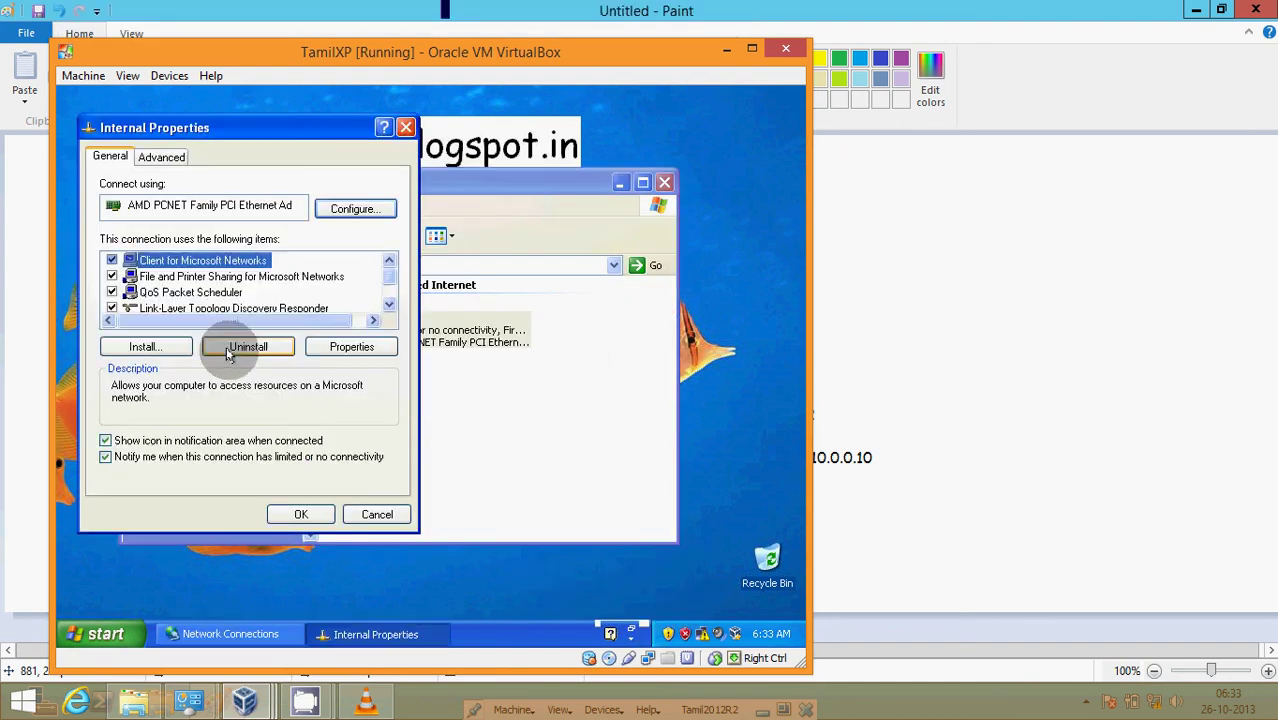
pyautogui.scroll(-1, 228, 316)
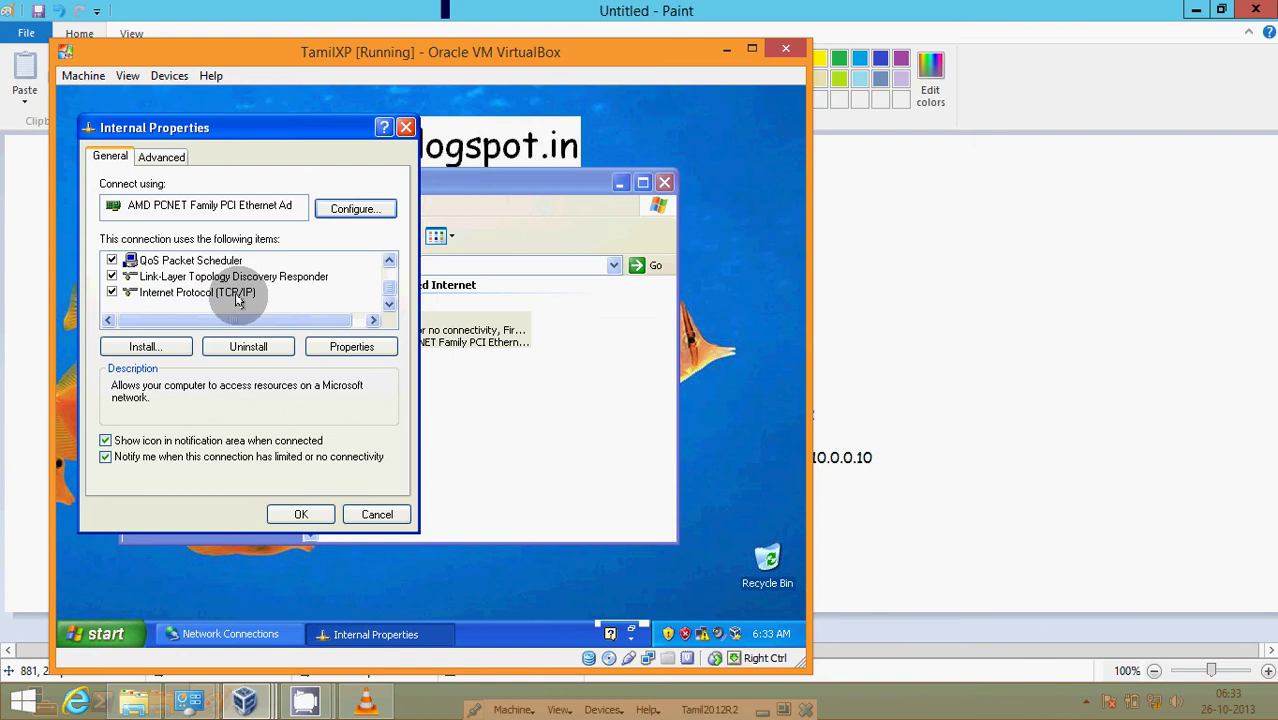
pyautogui.doubleClick(228, 293)
# - Set IP 10.0.0.12, mask 255.0.0.0 and preferred DNS 10.0.0.10, and apply
pyautogui.click(266, 338)
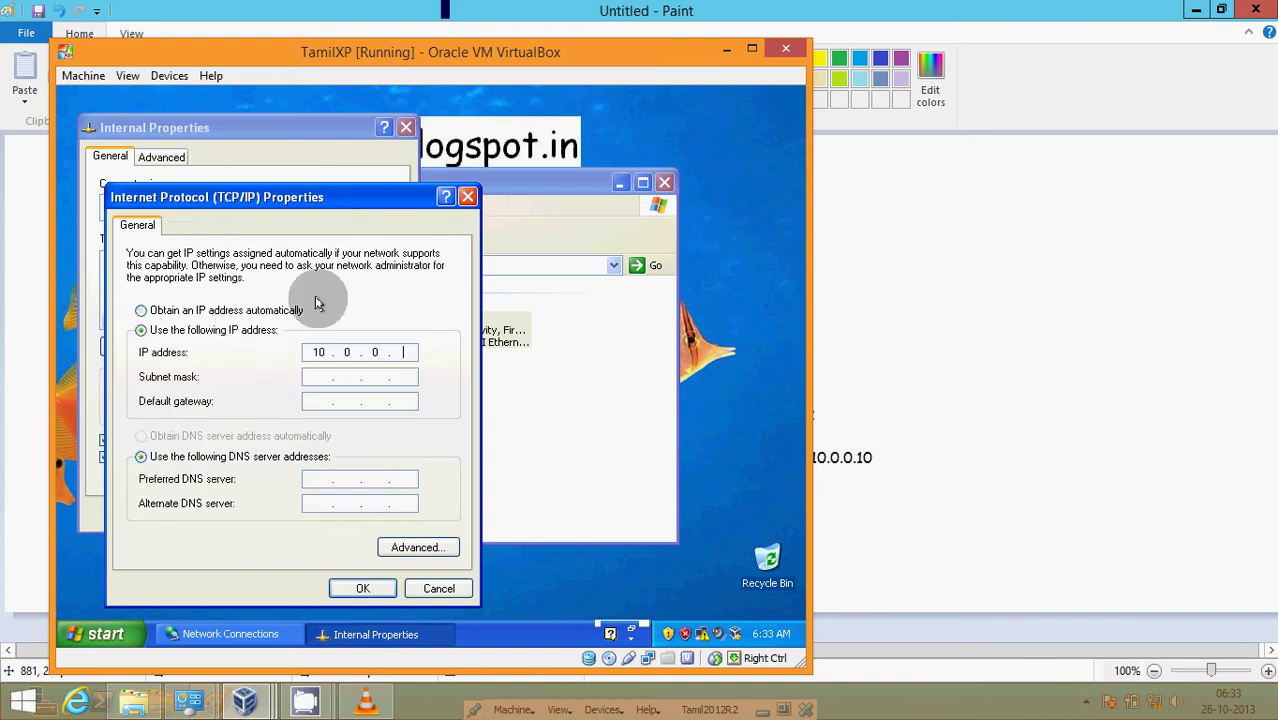
pyautogui.write('10.0.0.12')
pyautogui.press('Tab')
pyautogui.press('Tab')
pyautogui.press('Tab')
pyautogui.press('Tab')
pyautogui.write('10 . 0 . 0 . 10')
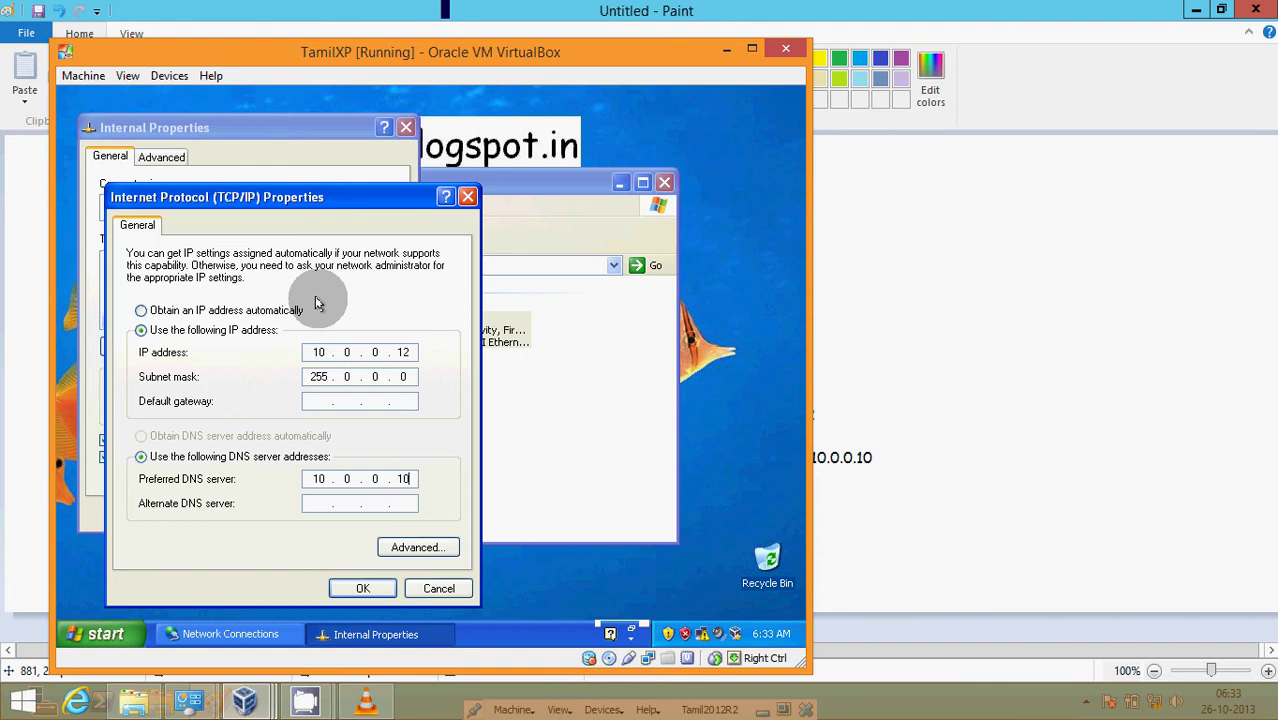
pyautogui.click(363, 588)
pyautogui.click(313, 514)
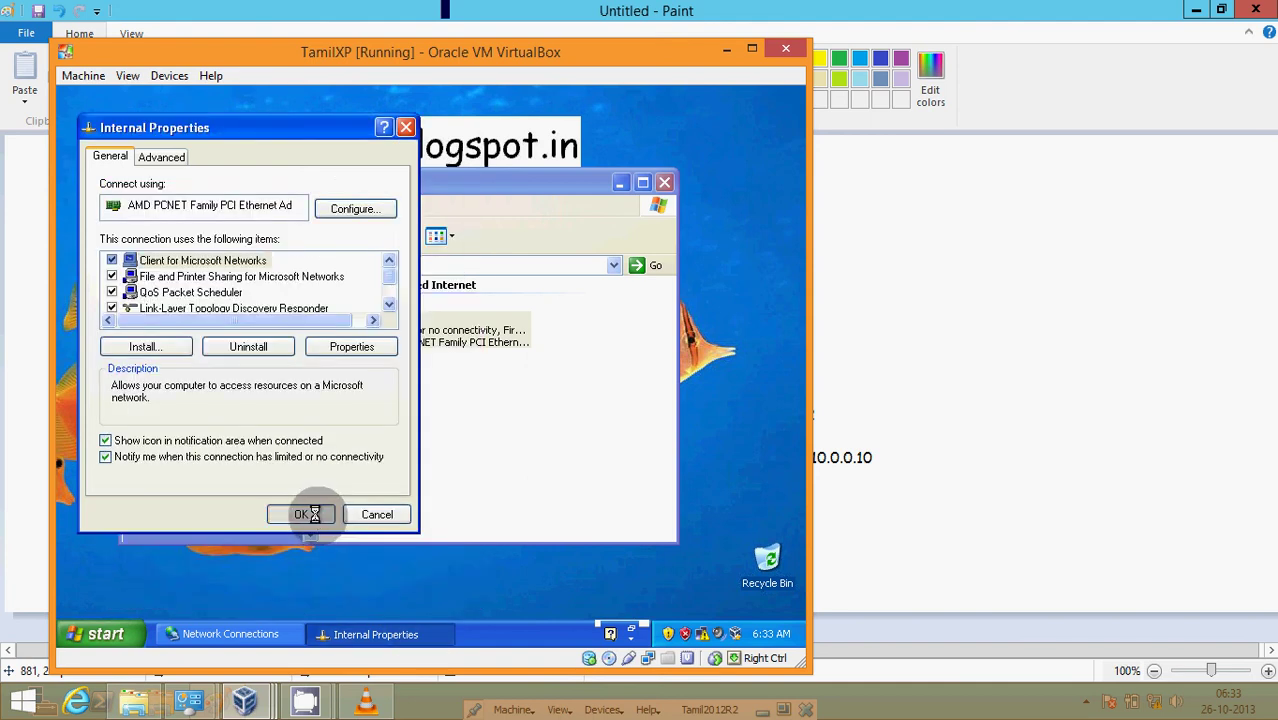
pyautogui.click(100, 634)
# - Open XP's System Properties, then place TamilXP top-left and TamilWin7 on the right
pyautogui.rightClick(295, 349)
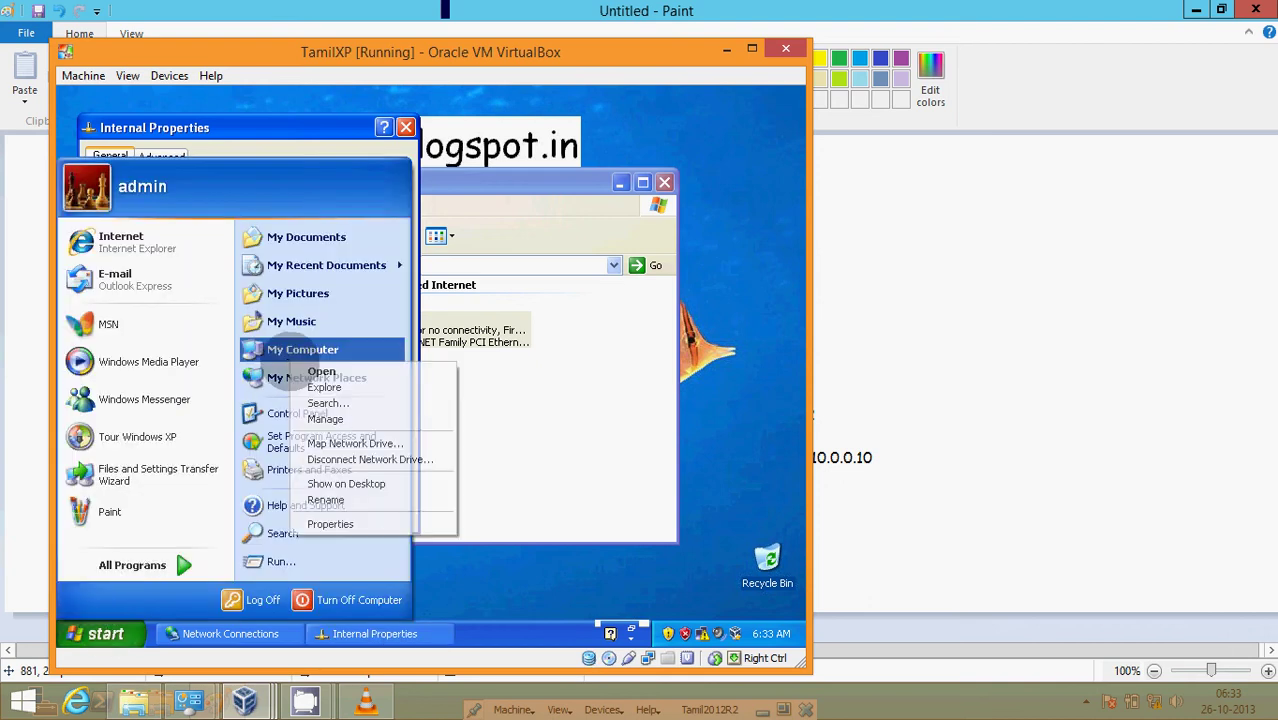
pyautogui.click(355, 522)
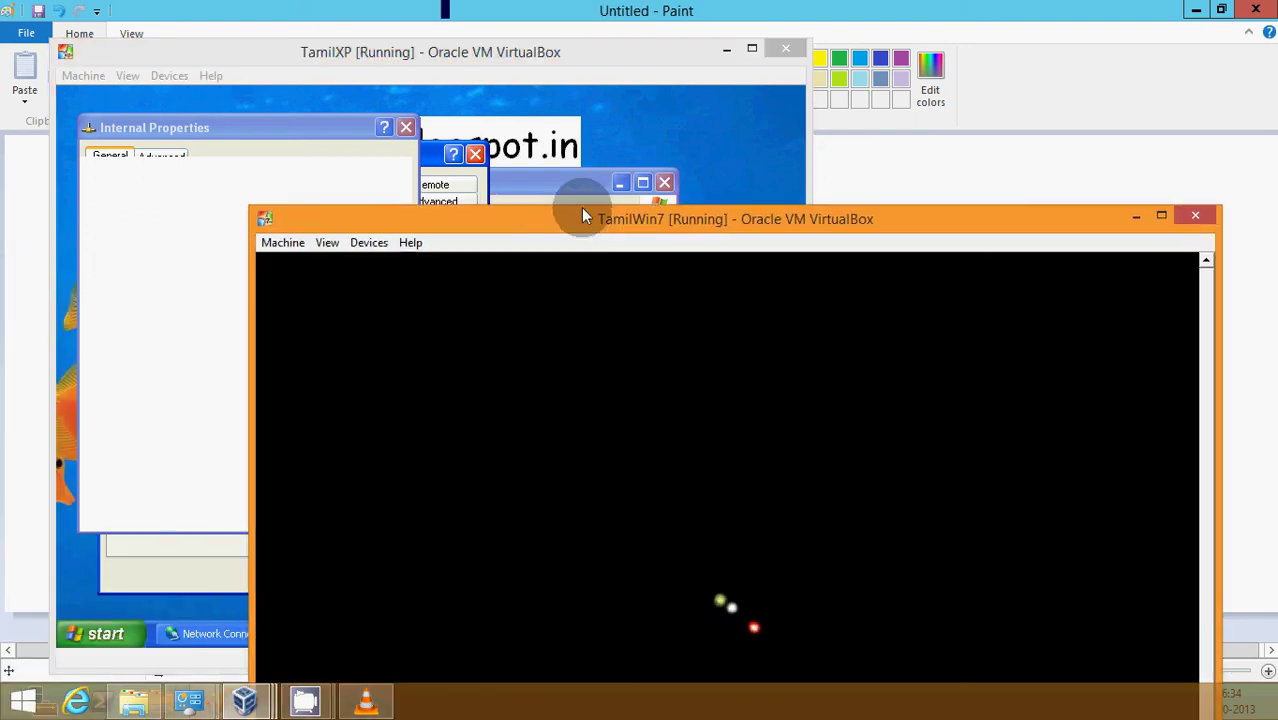
pyautogui.moveTo(581, 207); pyautogui.dragTo(661, 50)
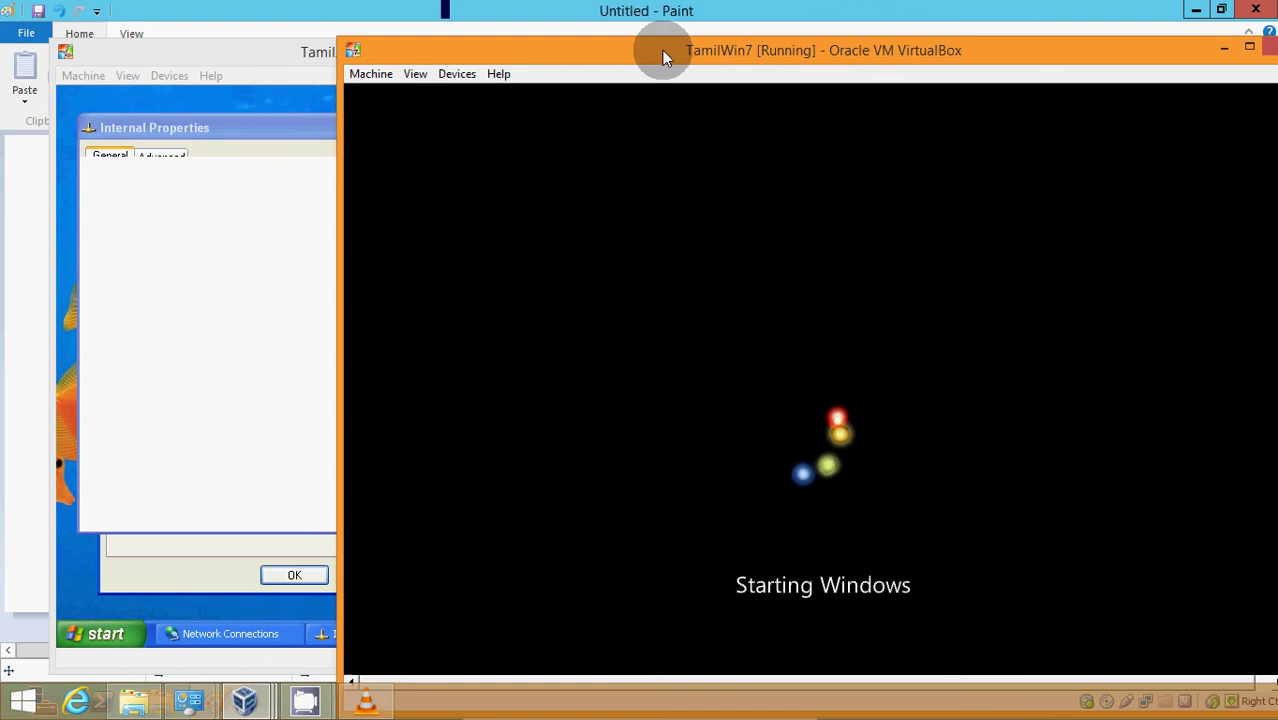
pyautogui.click(182, 57)
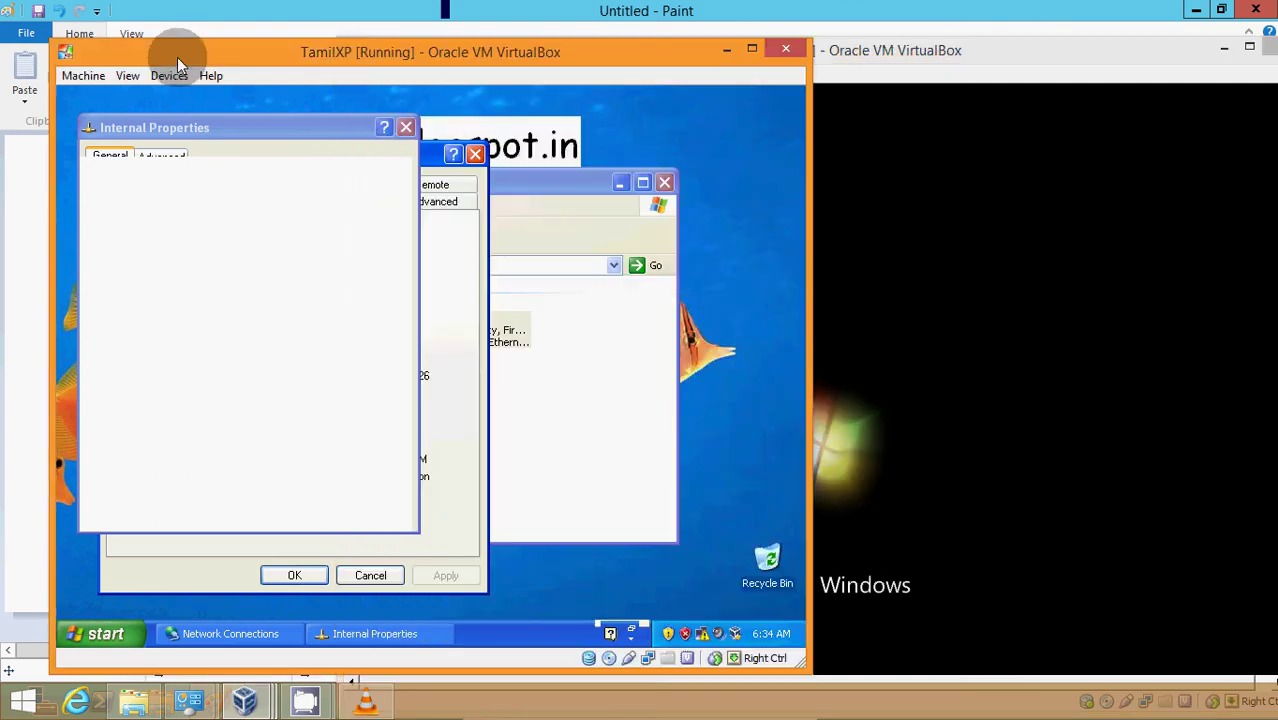
pyautogui.moveTo(233, 52); pyautogui.dragTo(172, 25)
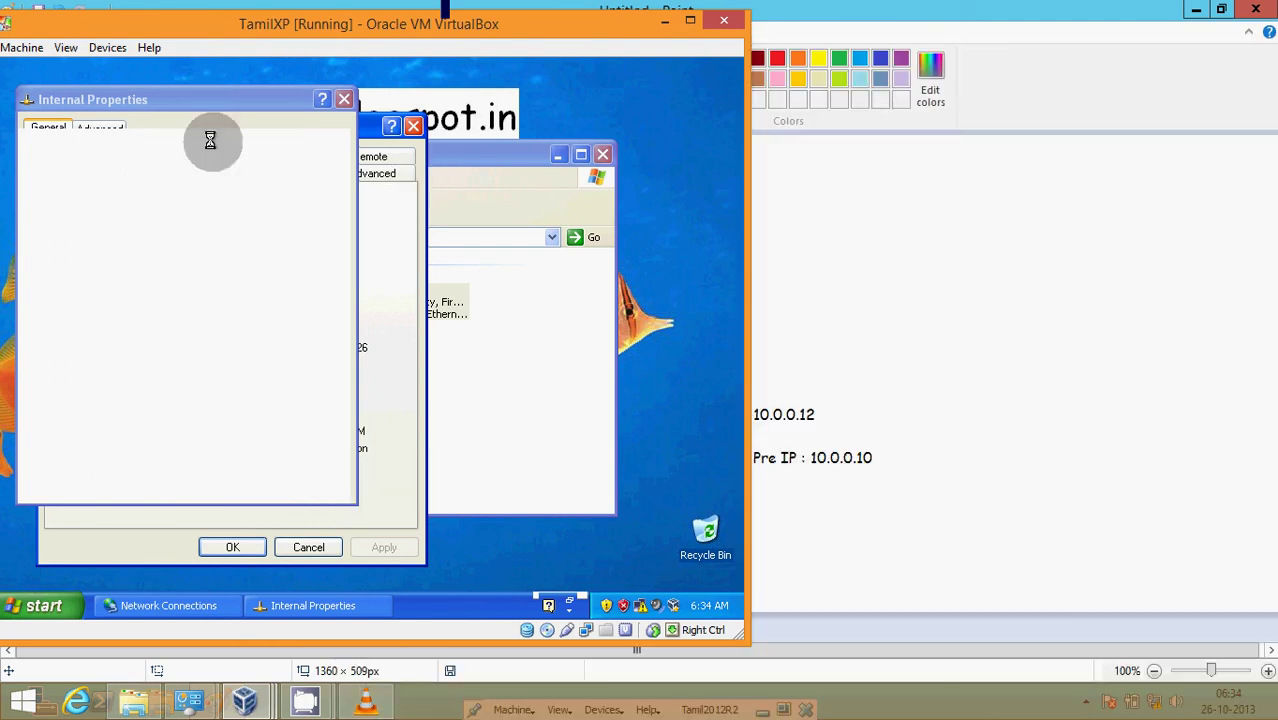
pyautogui.click(244, 700)
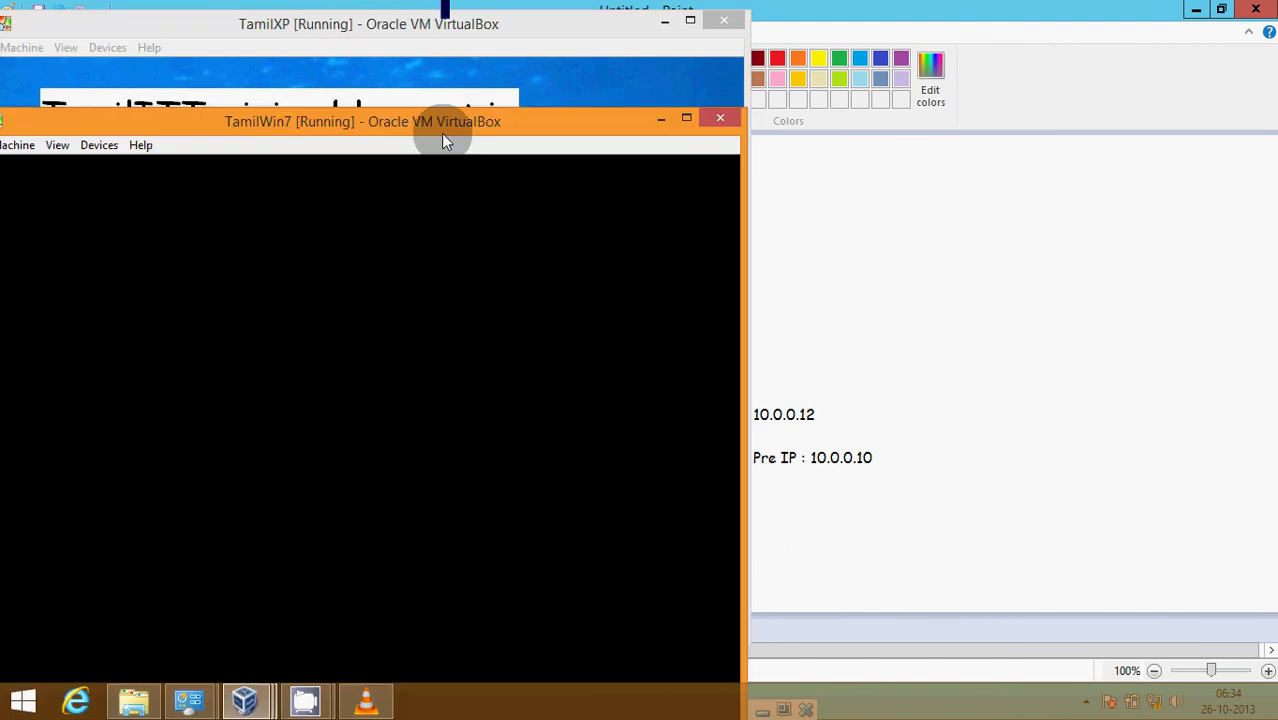
pyautogui.moveTo(441, 133); pyautogui.dragTo(814, 33)
pyautogui.click(362, 32)
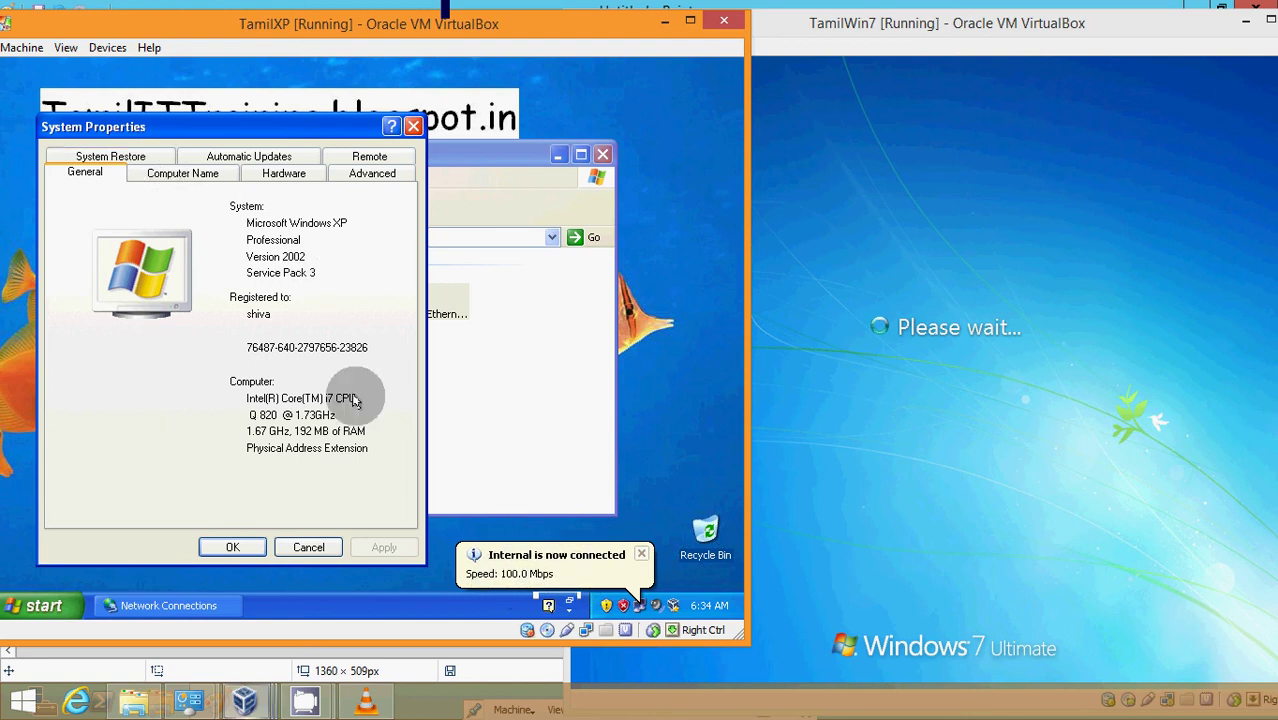
# - In XP's Computer Name changes, choose Domain and submit testing.com
pyautogui.click(493, 364)
pyautogui.click(249, 127)
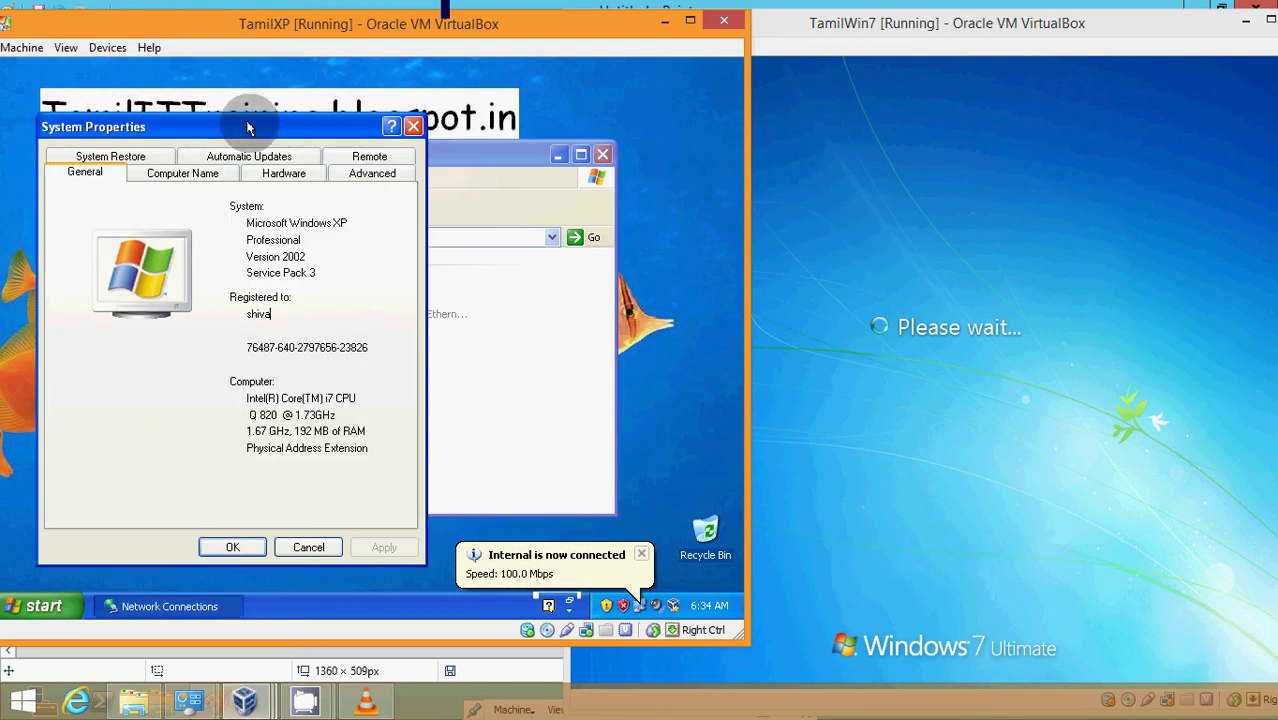
pyautogui.click(180, 172)
pyautogui.click(362, 403)
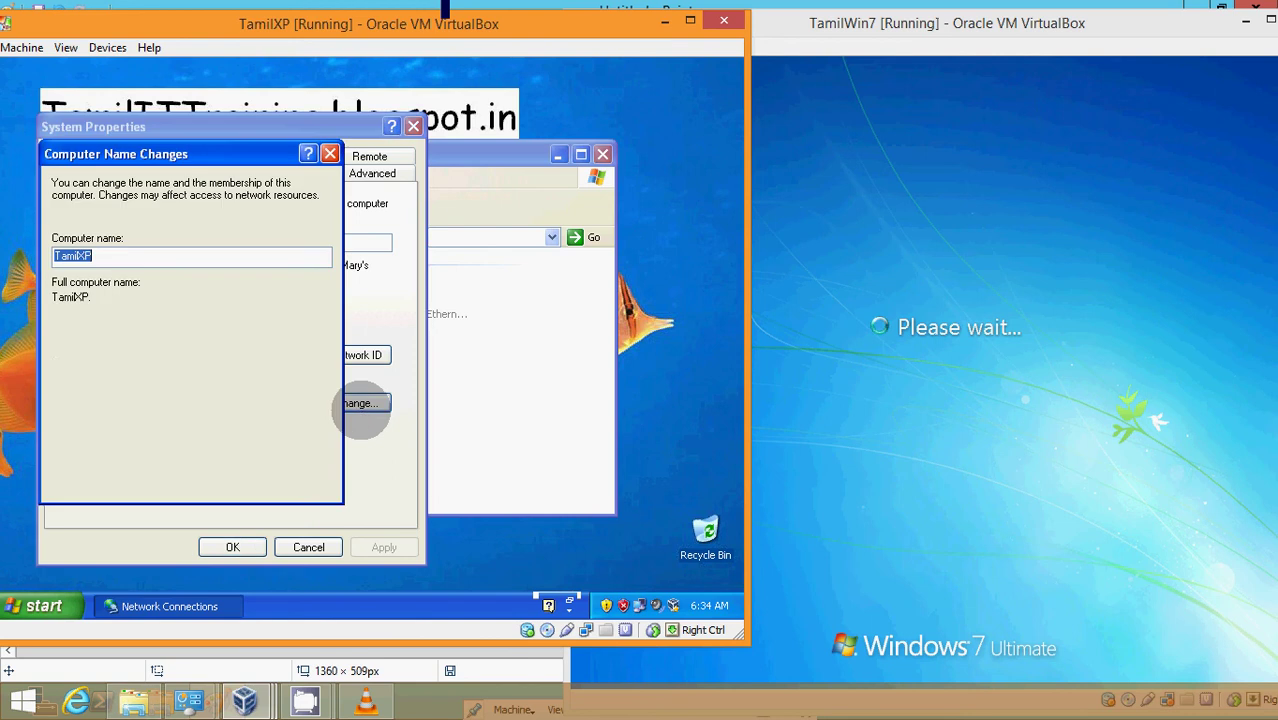
pyautogui.click(101, 381)
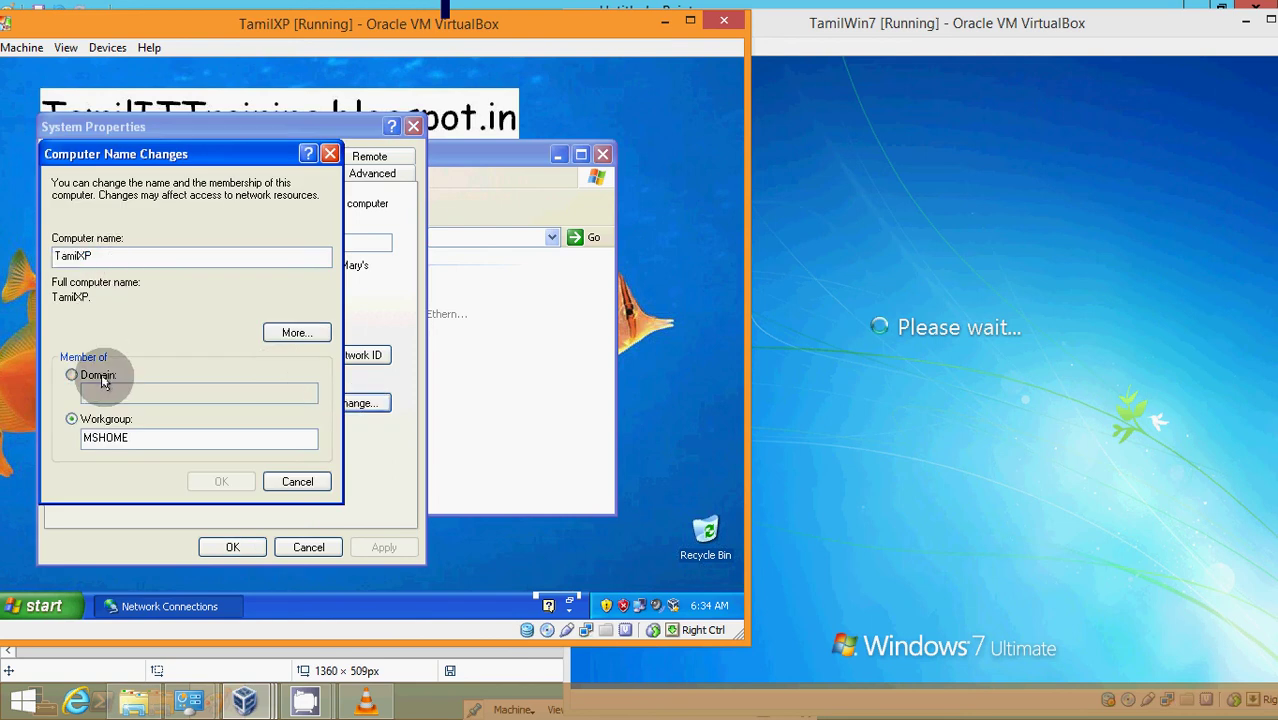
pyautogui.click(101, 381)
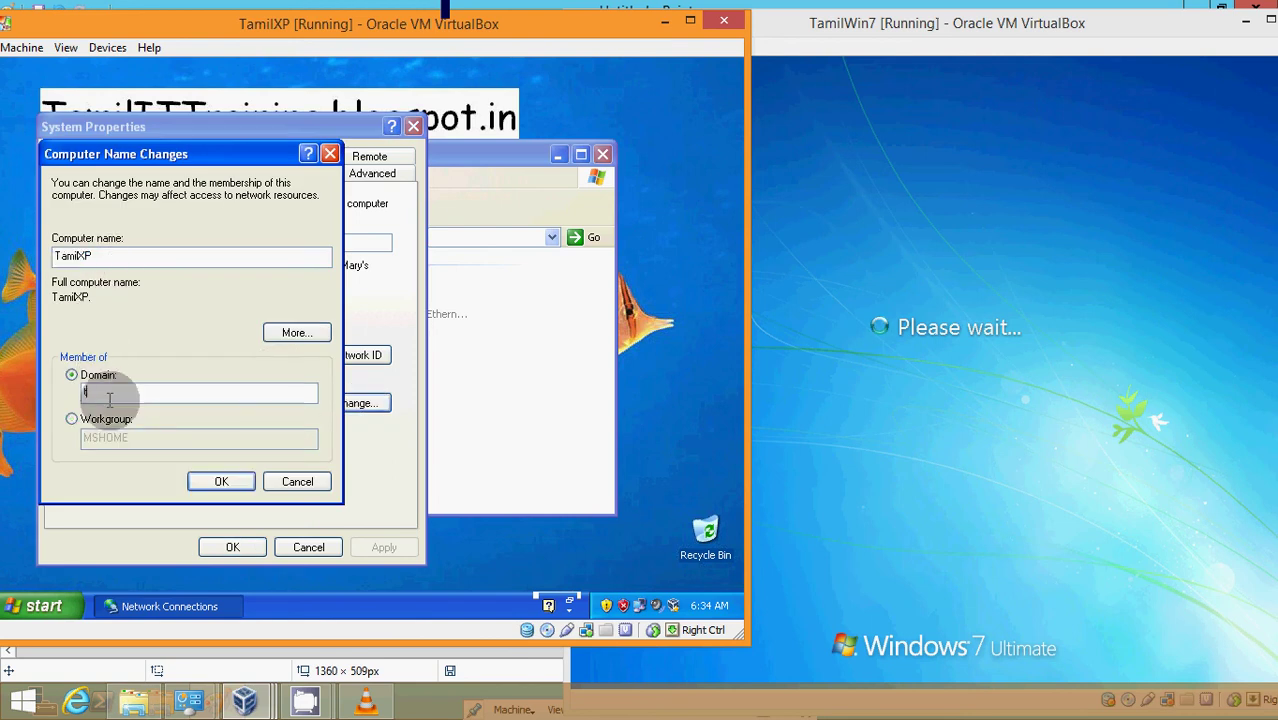
pyautogui.write('testing.com')
pyautogui.press('Return')
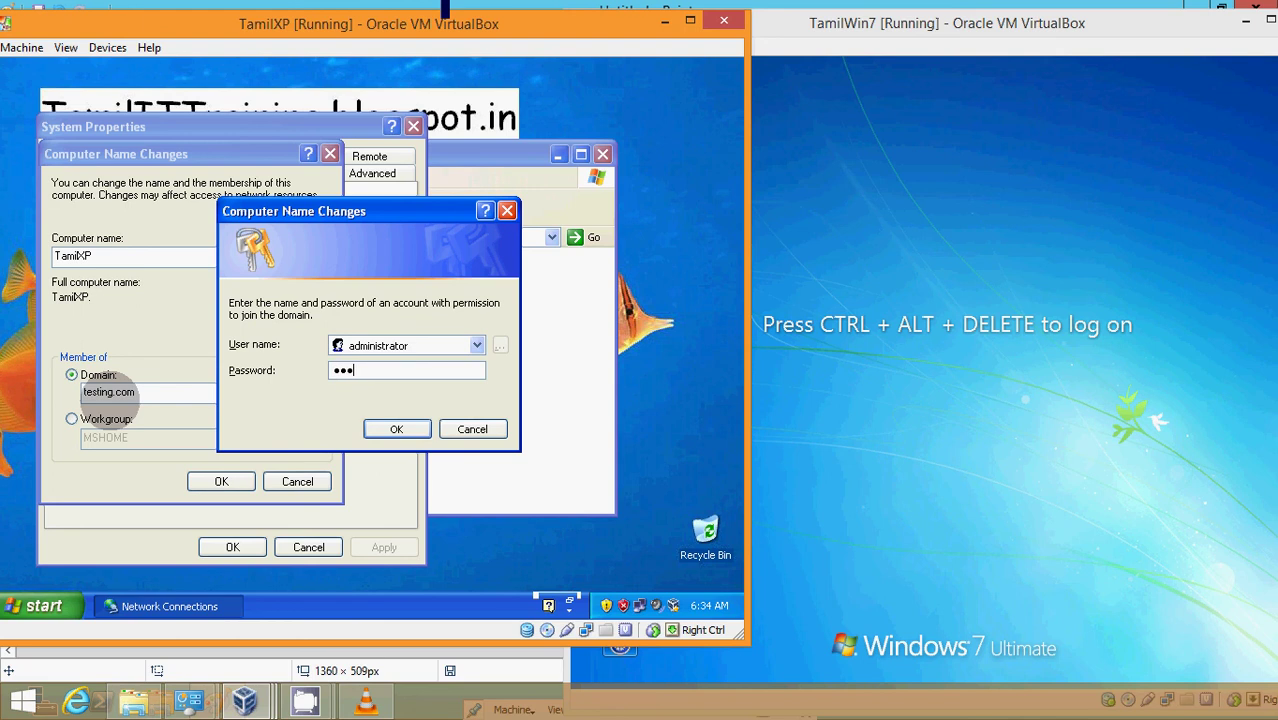
# - Confirm the administrator credentials, dismiss the testing.com welcome, and accept the restart
pyautogui.press('Return')
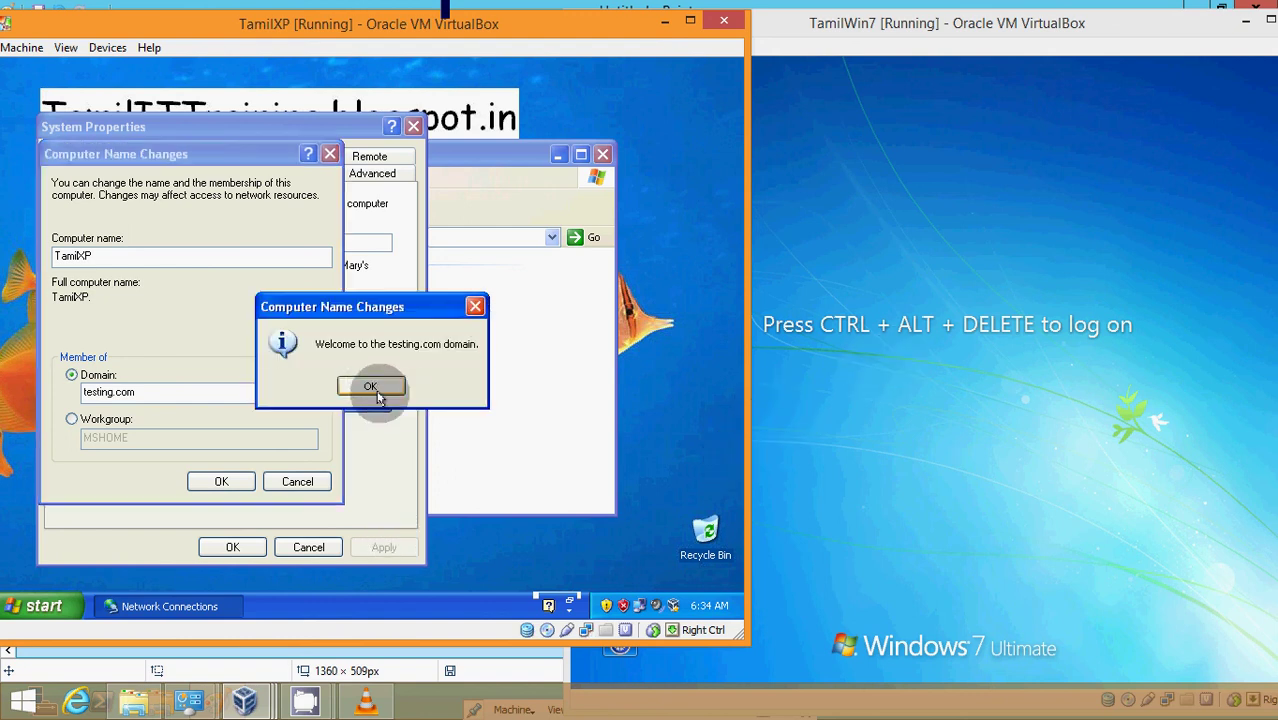
pyautogui.click(372, 385)
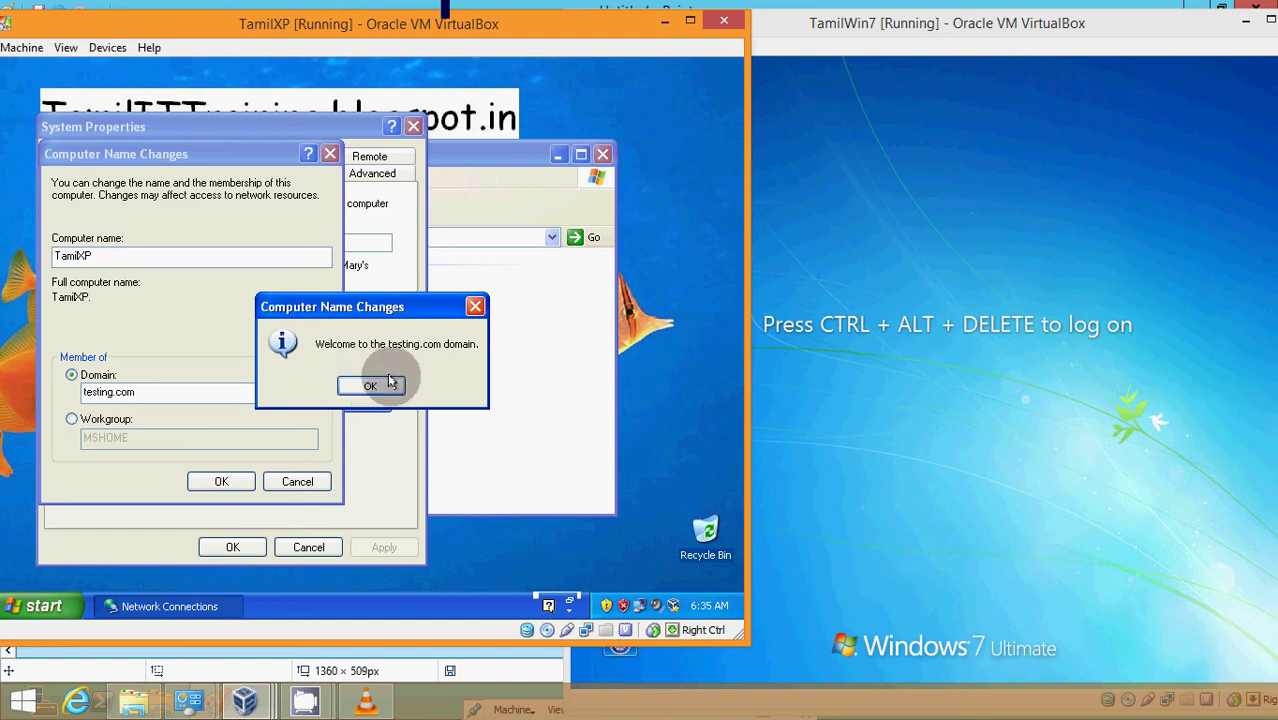
pyautogui.click(383, 388)
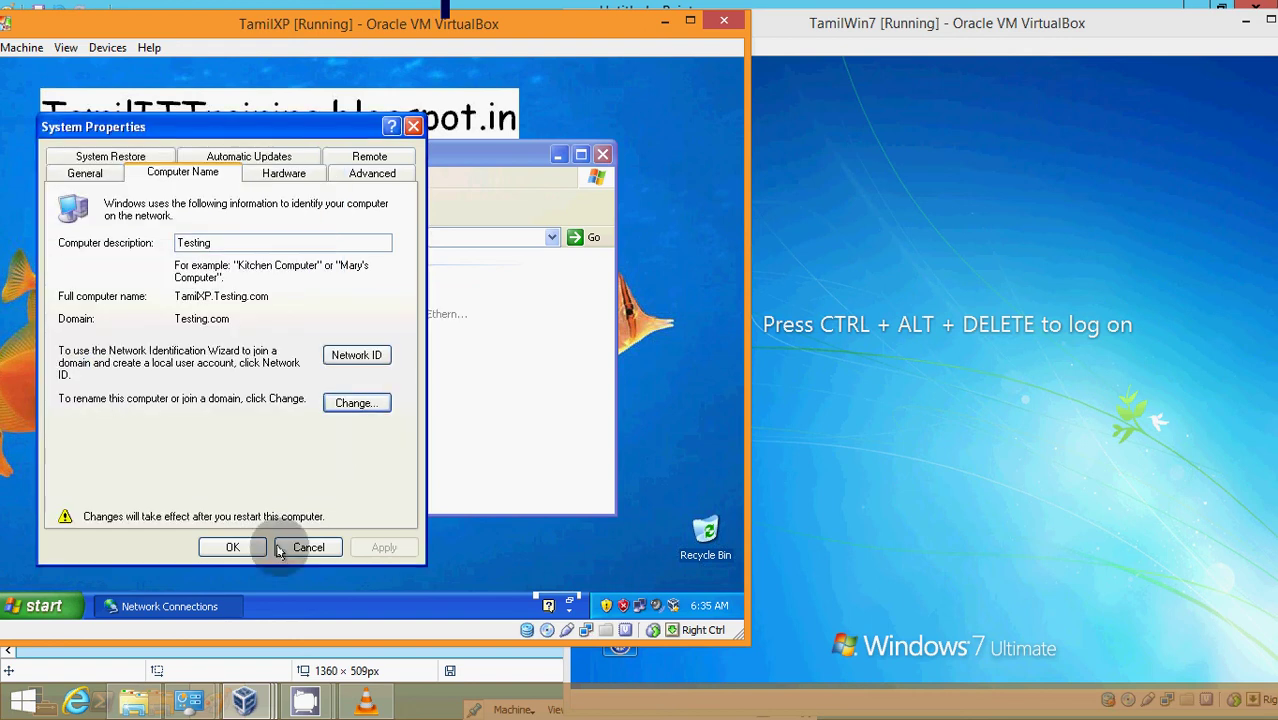
pyautogui.click(232, 547)
pyautogui.click(336, 387)
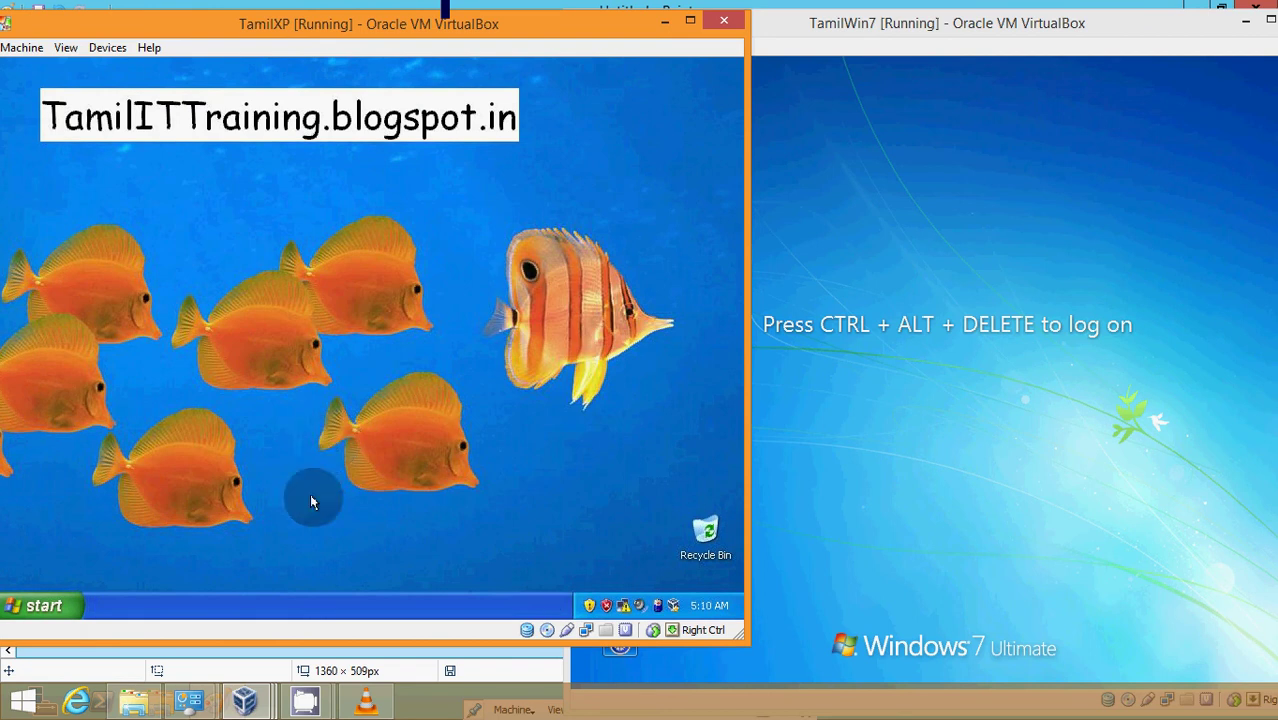
# - On the Windows 7 VM, reach the Other User logon form via Switch User
pyautogui.click(966, 82)
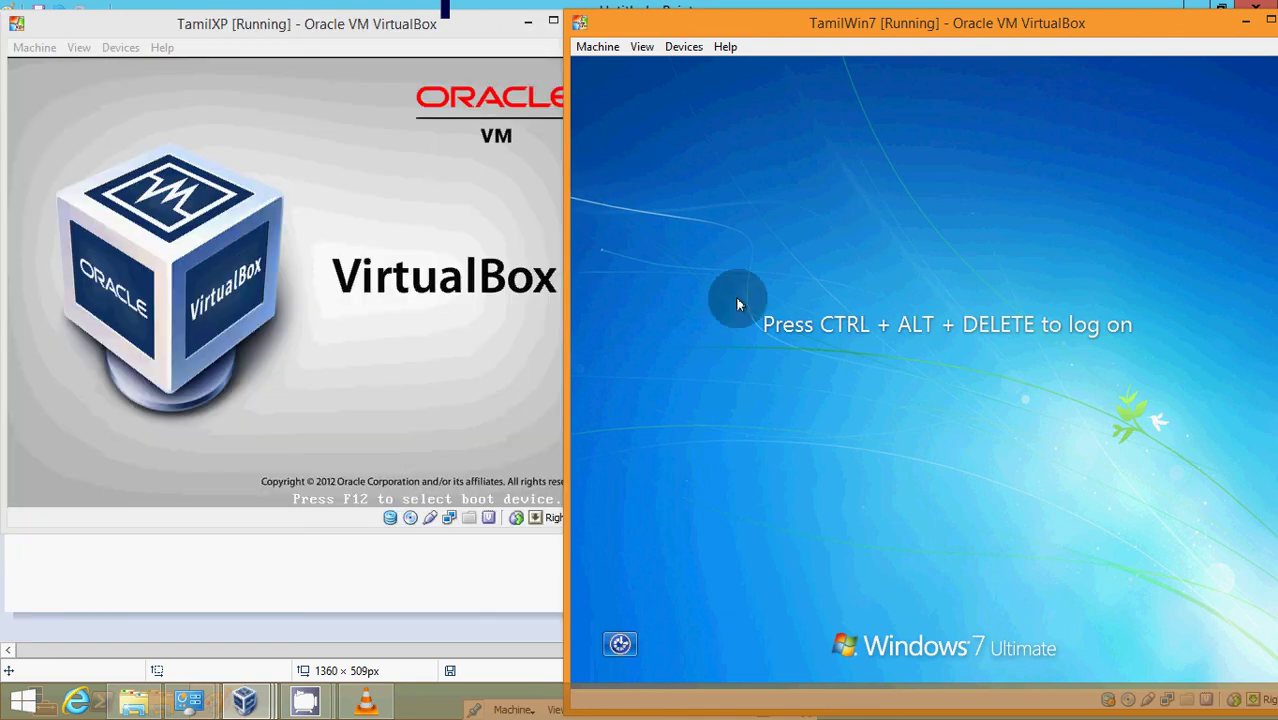
pyautogui.hotkey('ctrl', 'Delete')
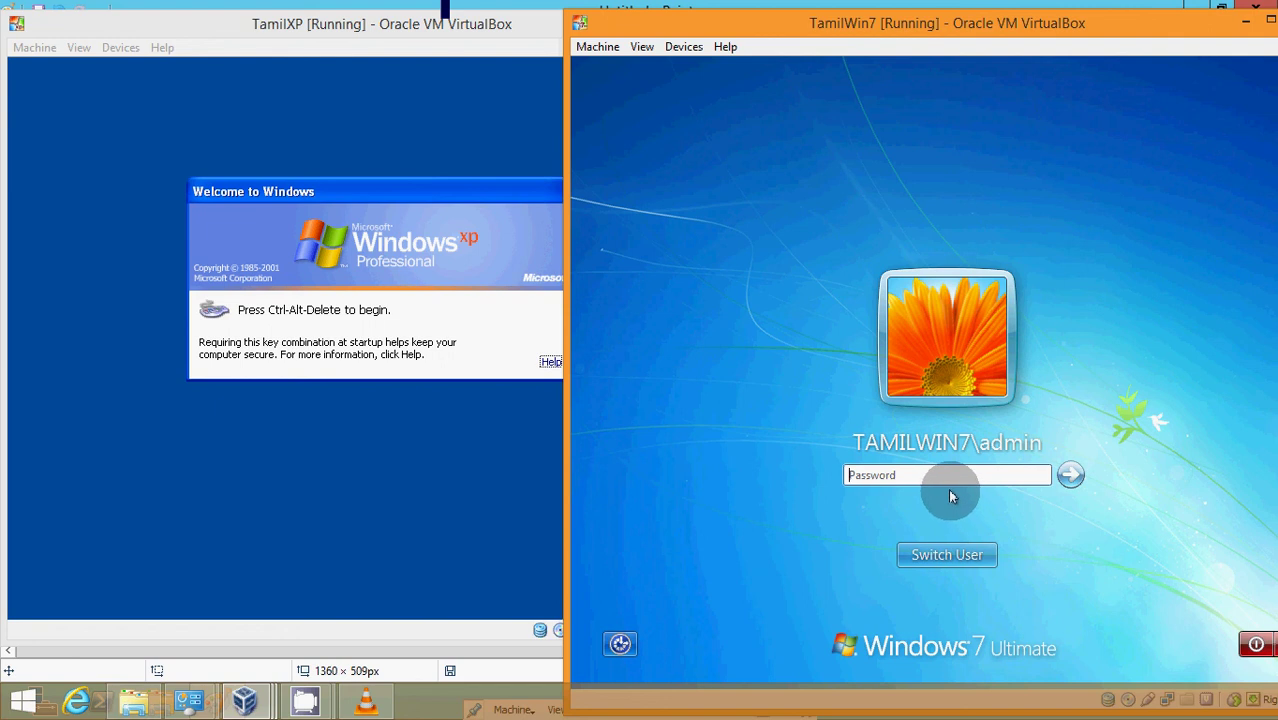
pyautogui.click(942, 545)
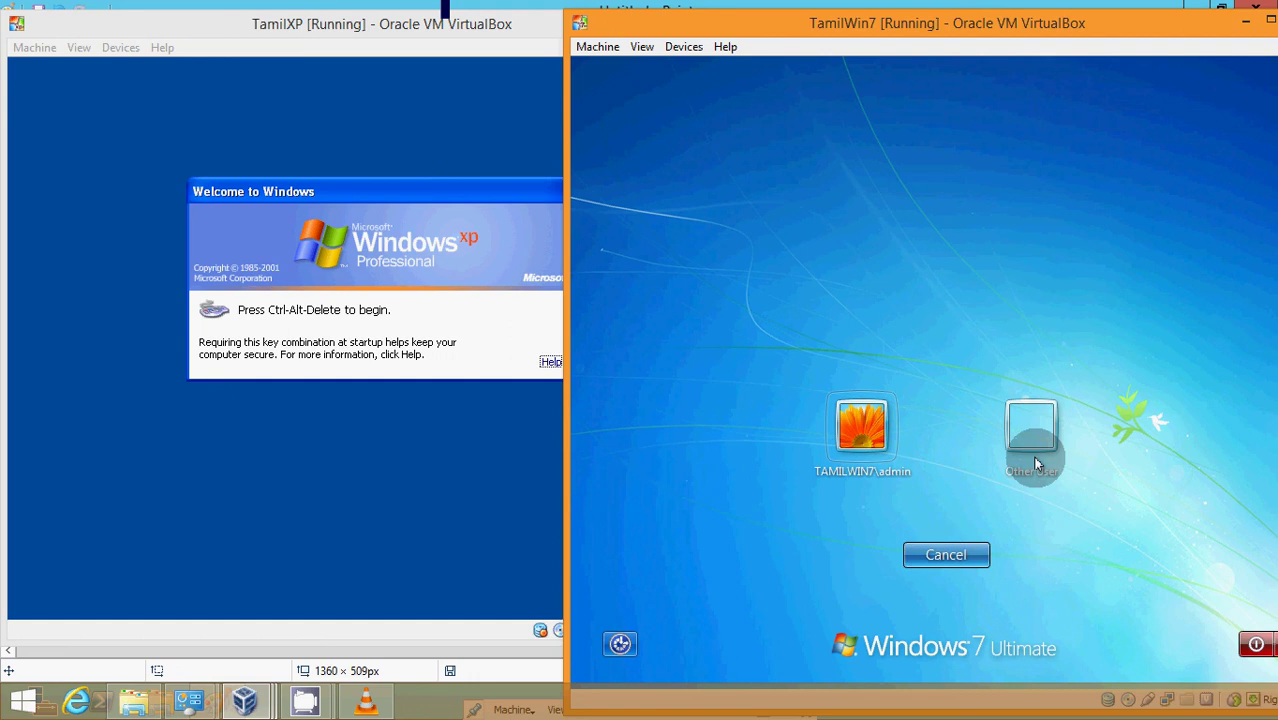
pyautogui.click(1036, 424)
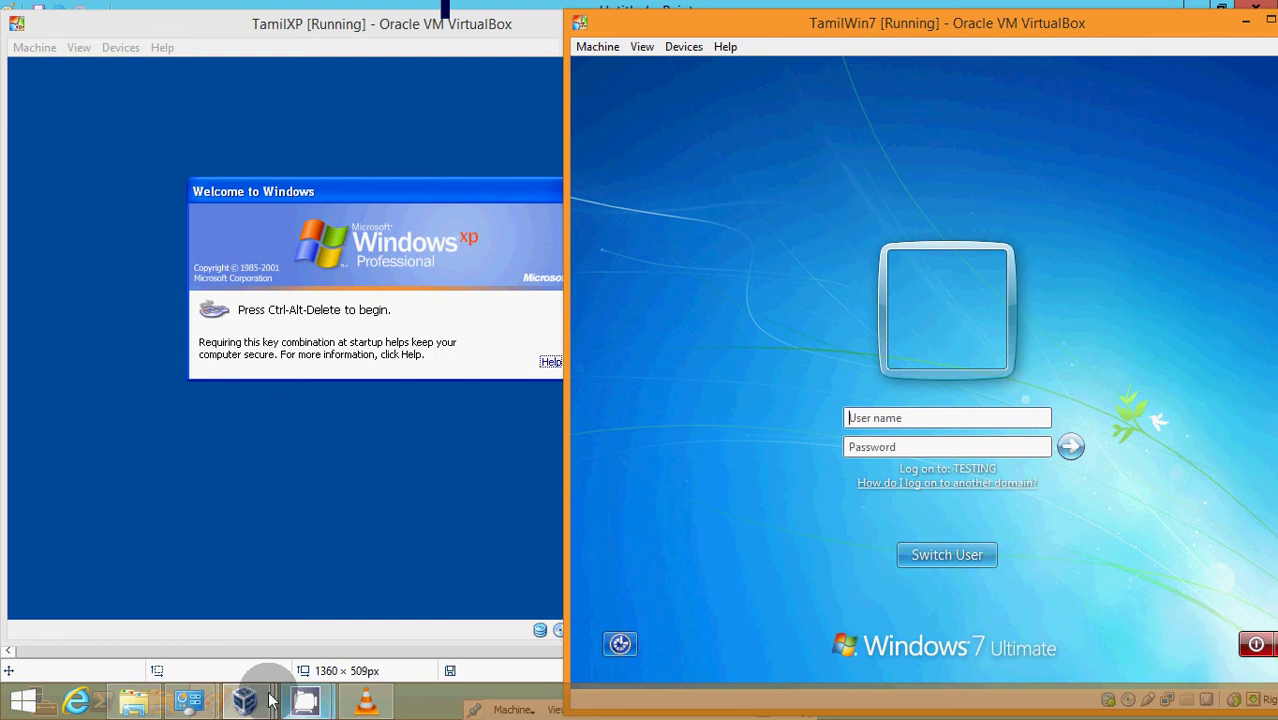
# - Switch to the Tamil2012R2 server VM and minimize Paint to show its desktop
pyautogui.moveTo(257, 700)
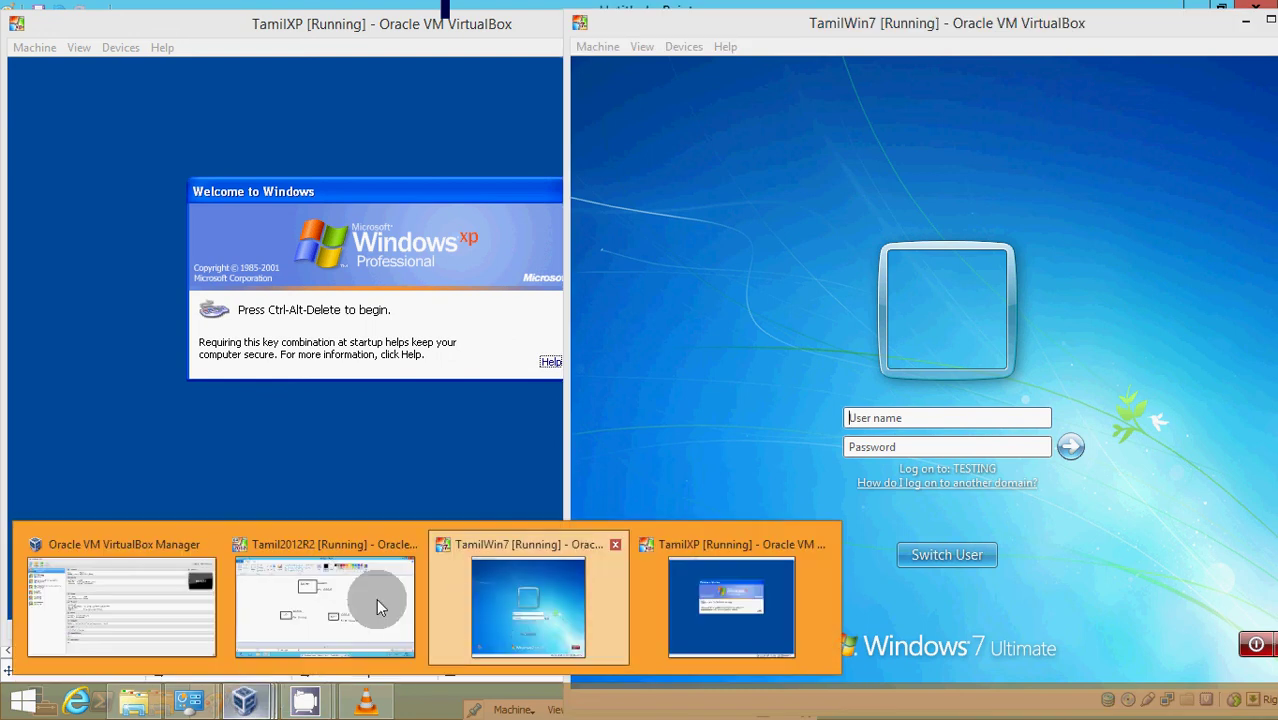
pyautogui.click(376, 598)
pyautogui.click(1196, 9)
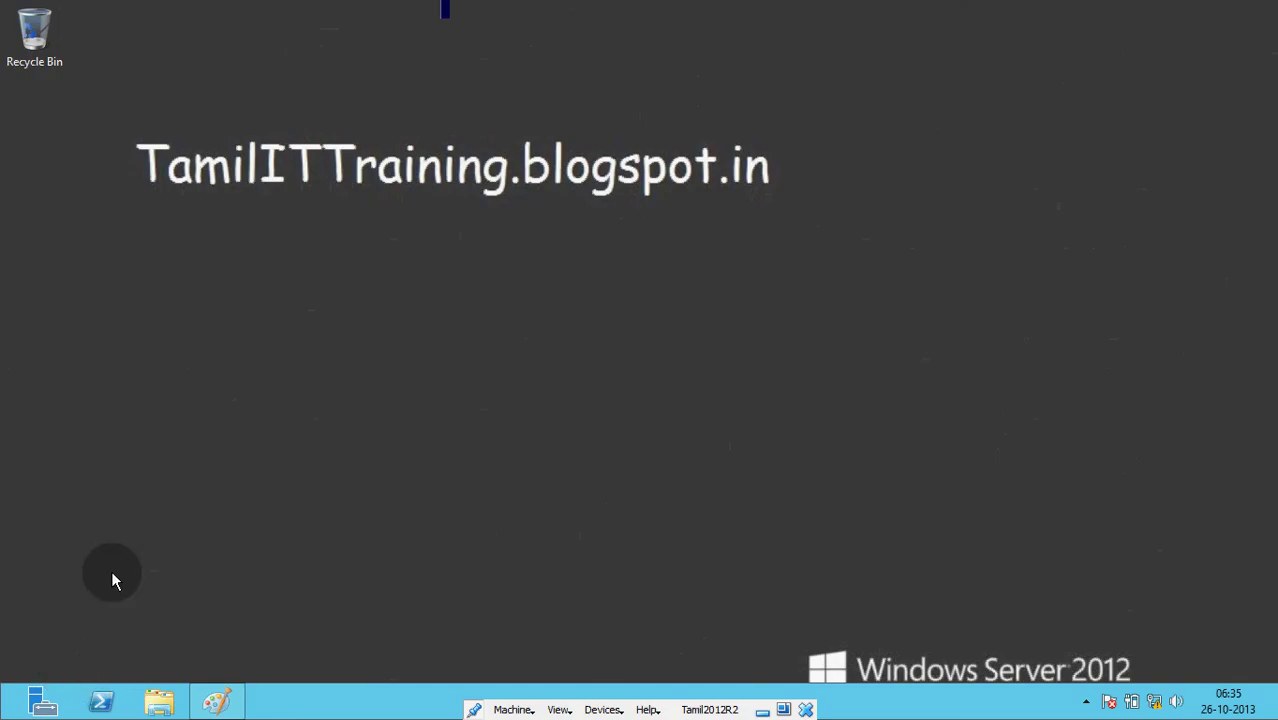
# - Launch Active Directory Users and Computers maximized and open the context menu of Testing.com's Users container
pyautogui.press('super')
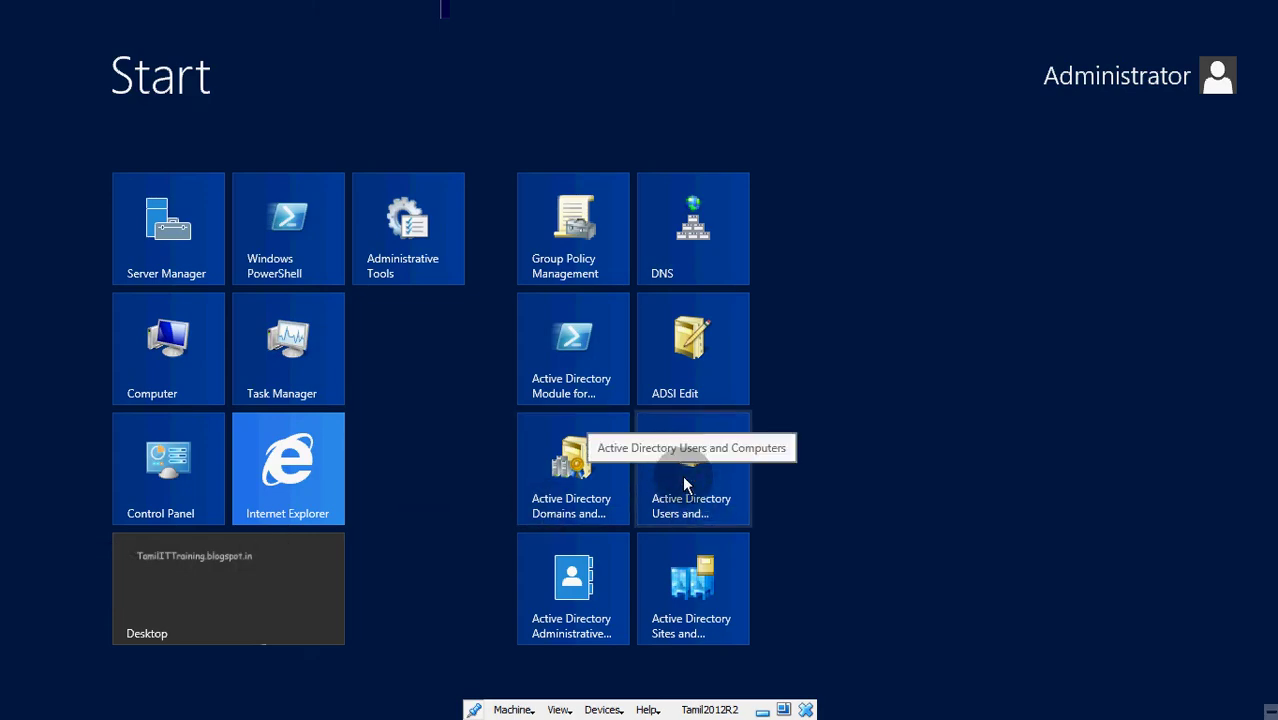
pyautogui.click(682, 475)
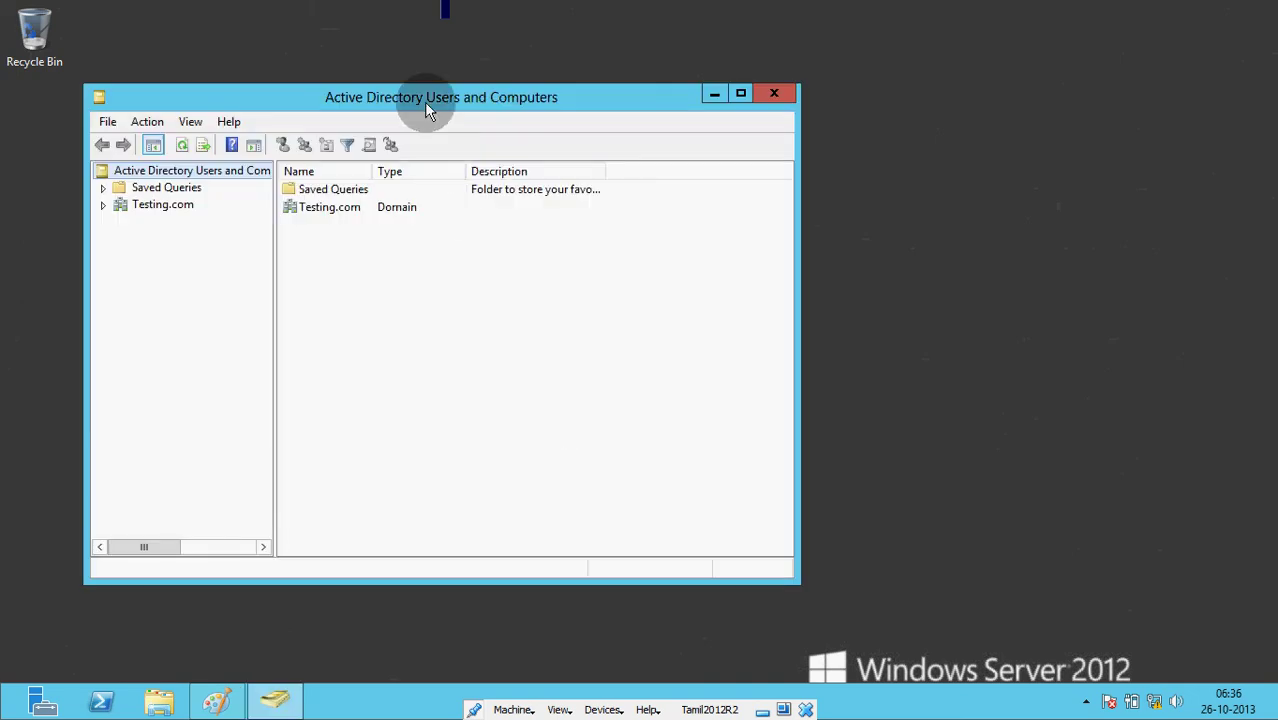
pyautogui.doubleClick(424, 101)
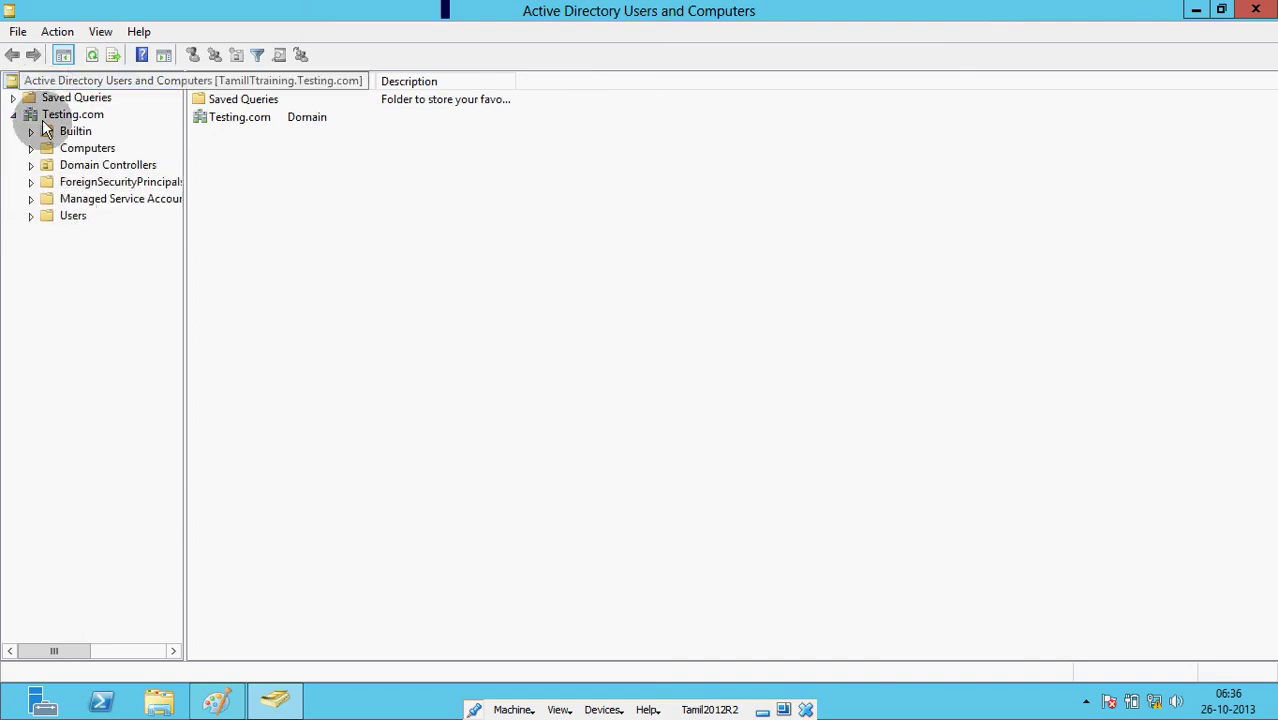
pyautogui.click(72, 216)
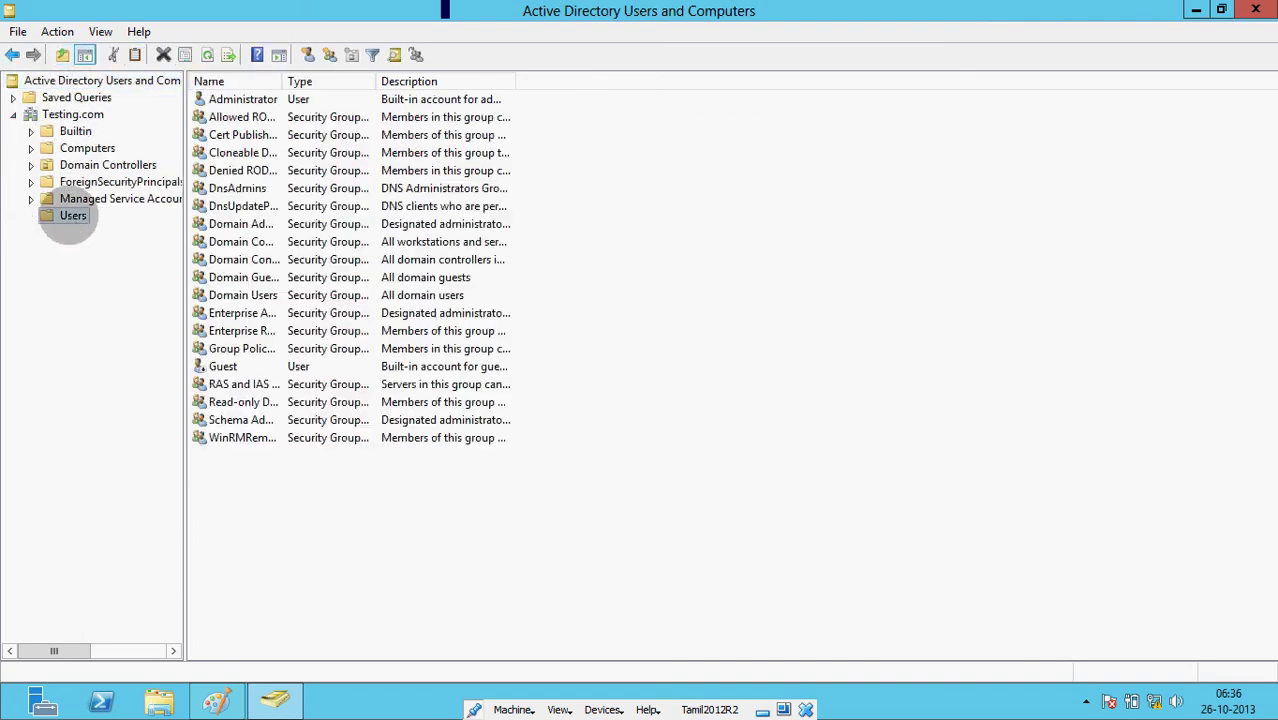
pyautogui.rightClick(254, 515)
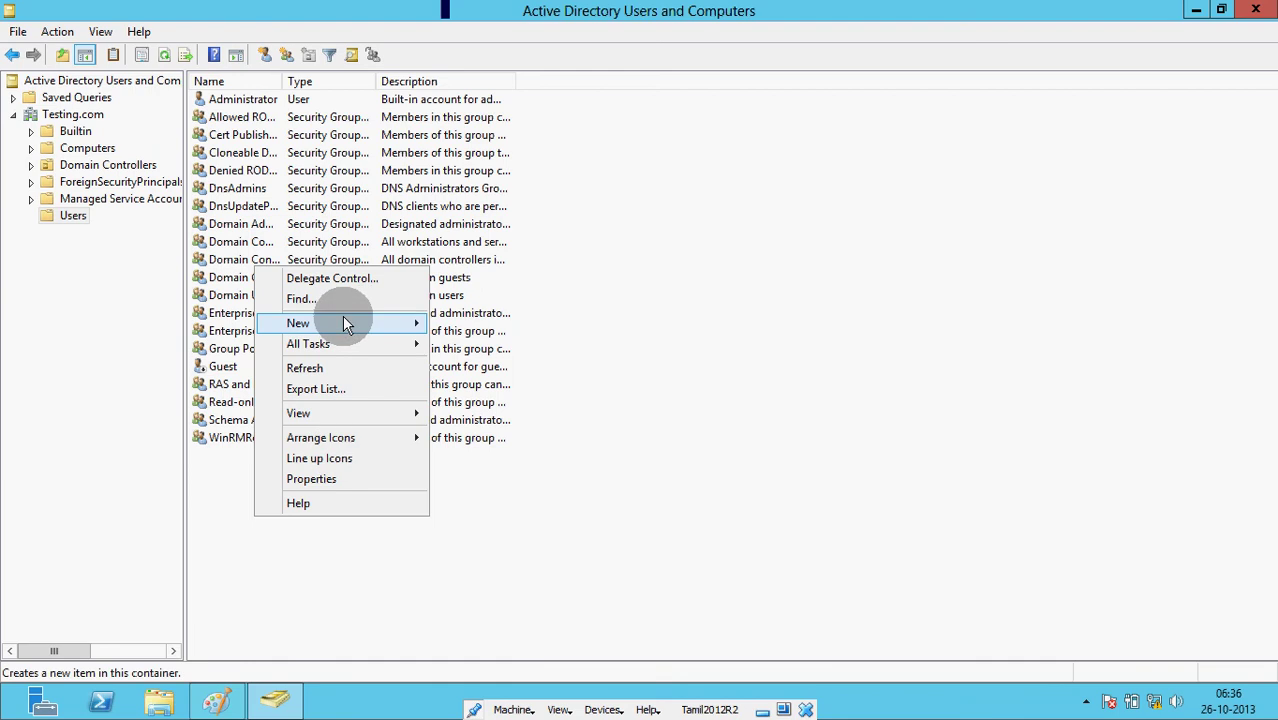
# - Start a New > User in Users and fill in t1's logon name
pyautogui.moveTo(345, 323)
pyautogui.click(480, 467)
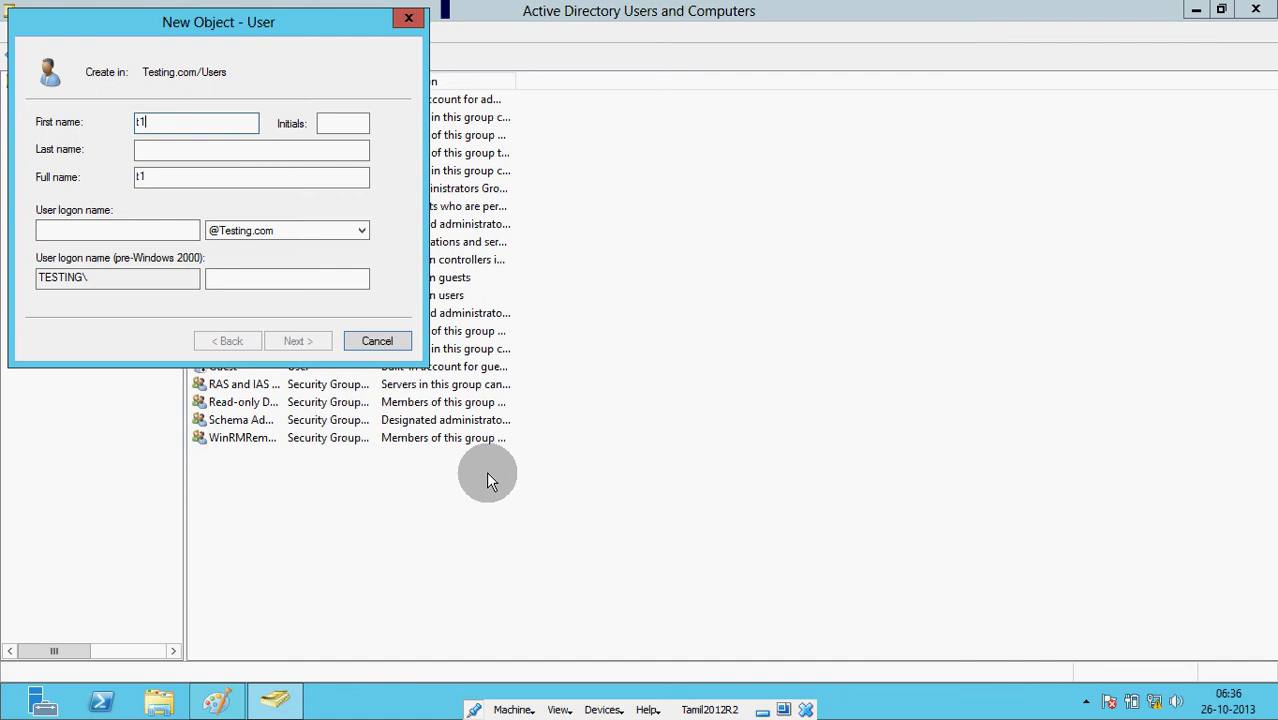
pyautogui.click(124, 229)
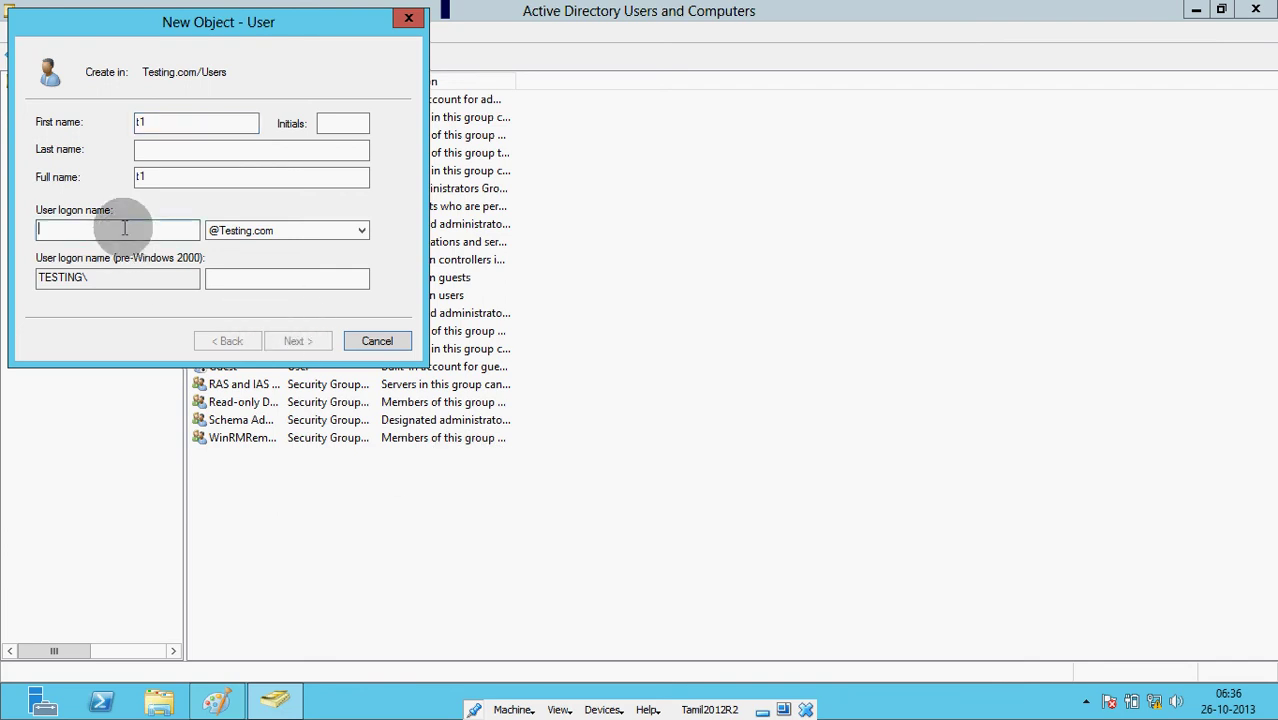
pyautogui.write('t1')
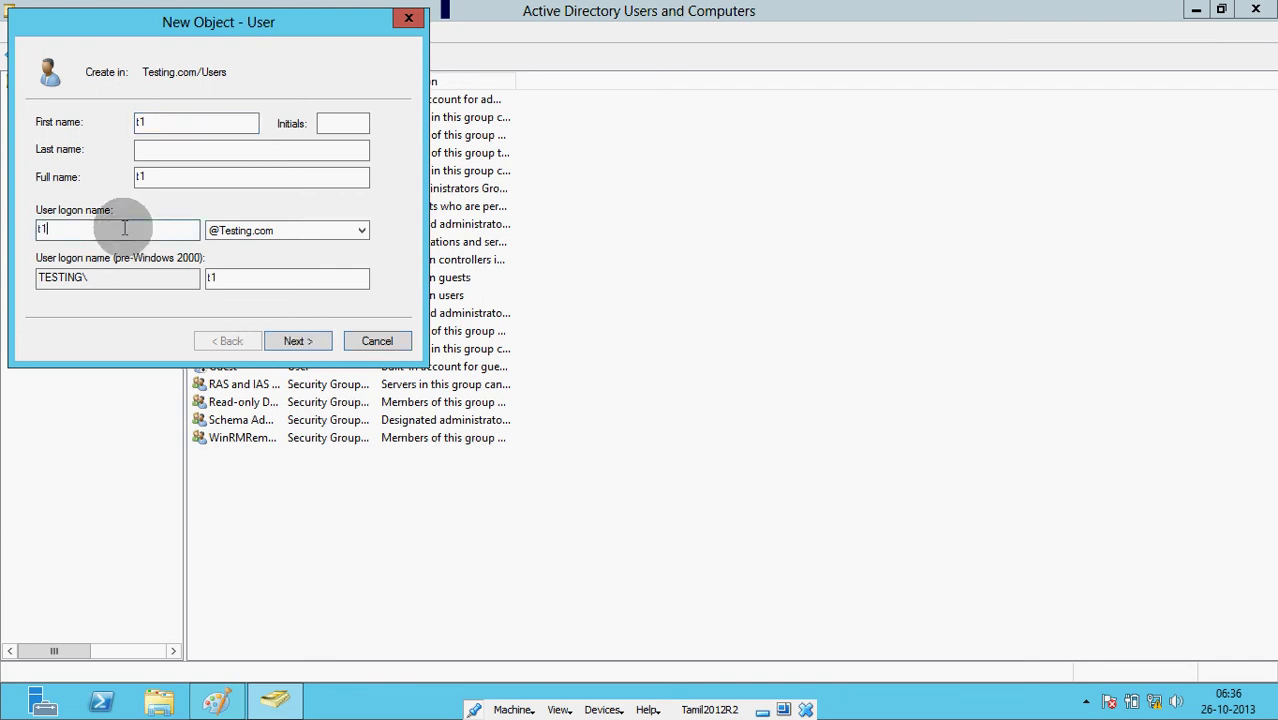
# - Give t1 a password with no forced change, user cannot change it, never expires, and finish
pyautogui.click(320, 342)
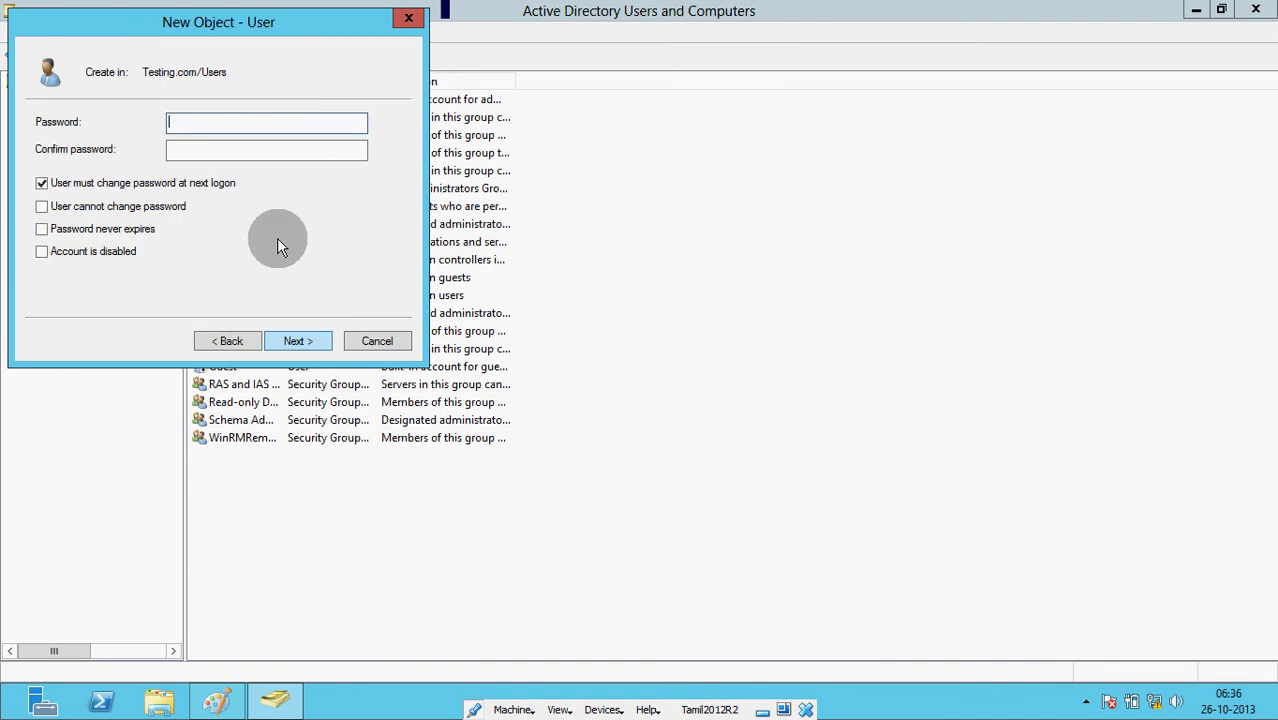
pyautogui.write('ssw0rd')
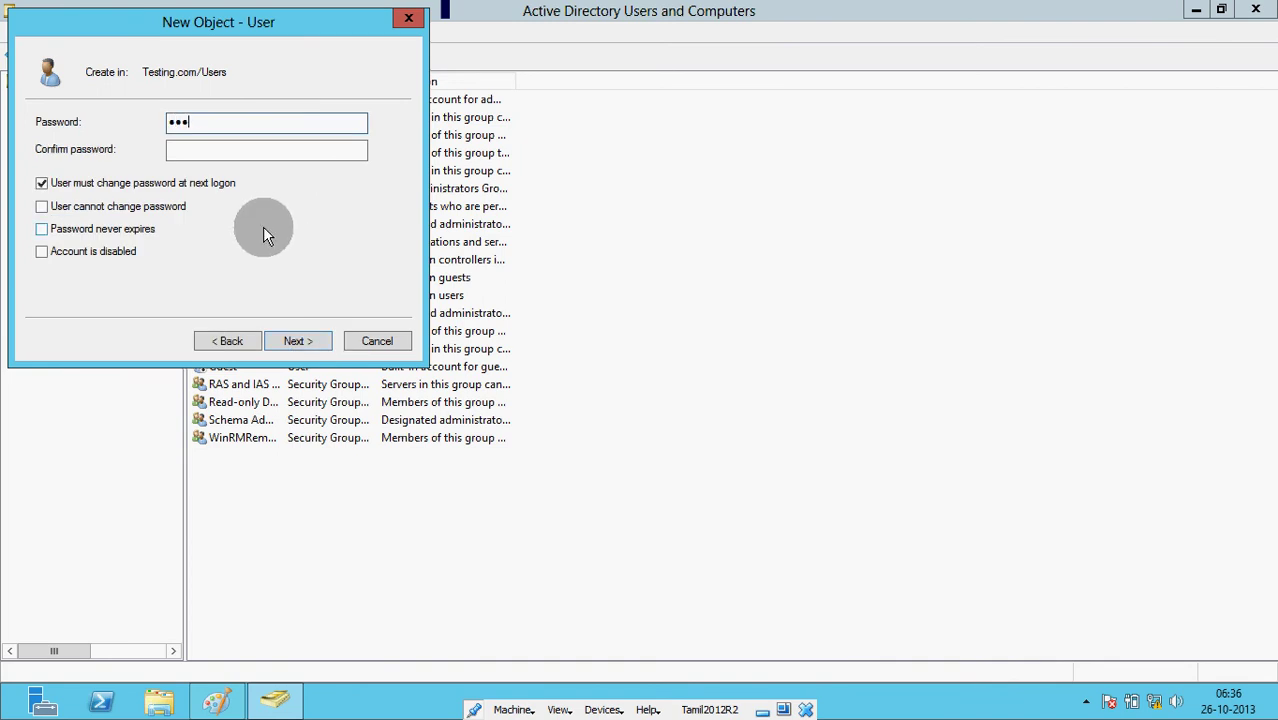
pyautogui.write('1')
pyautogui.press('Tab')
pyautogui.write('Passw0')
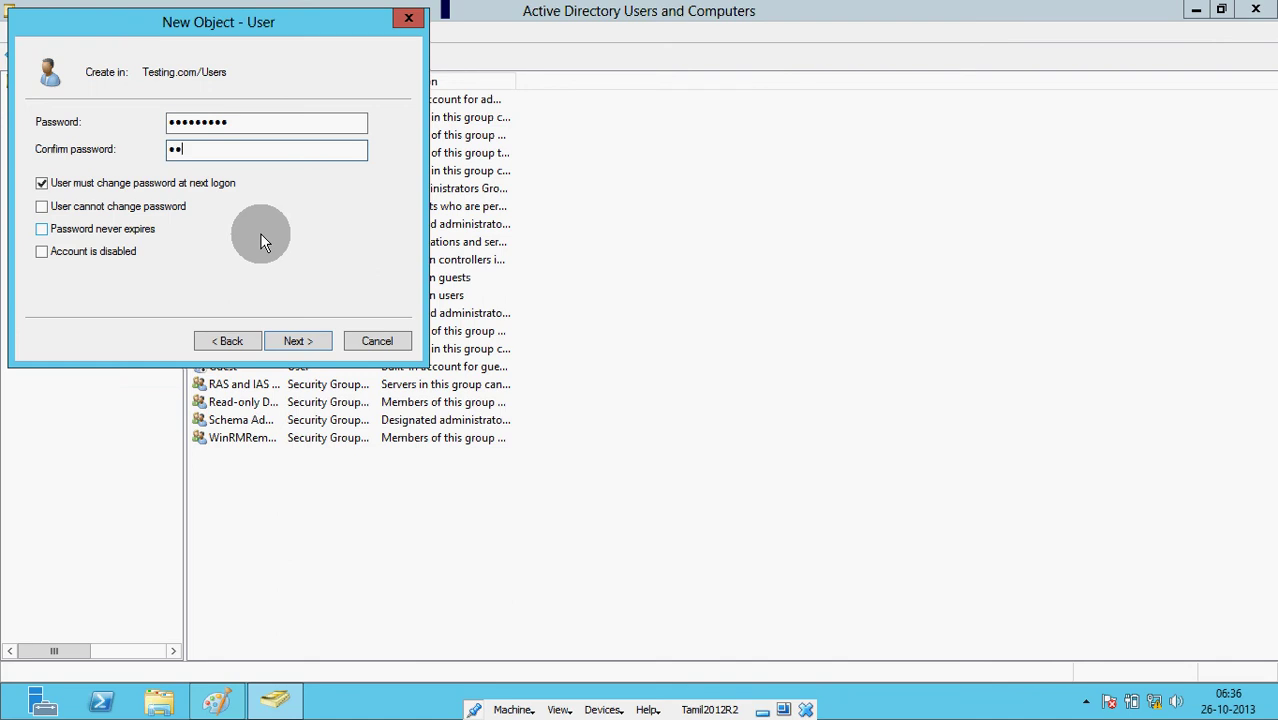
pyautogui.write('rd1')
pyautogui.click(91, 186)
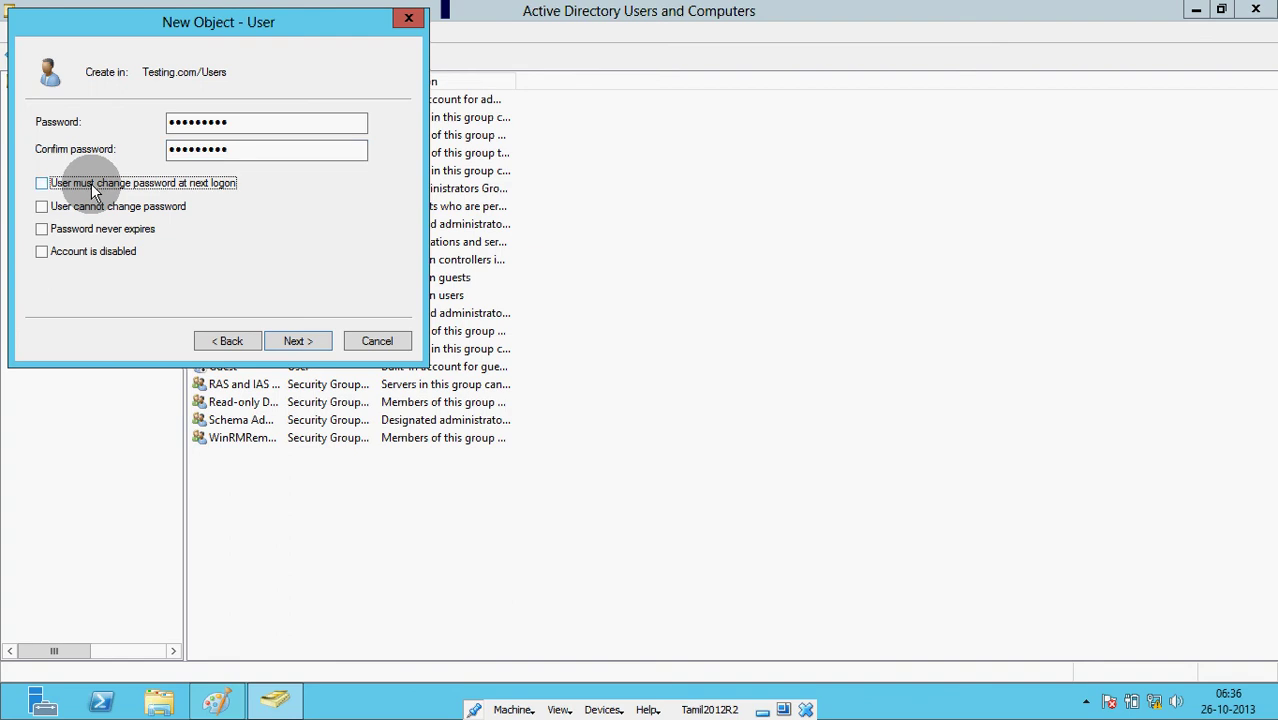
pyautogui.click(89, 212)
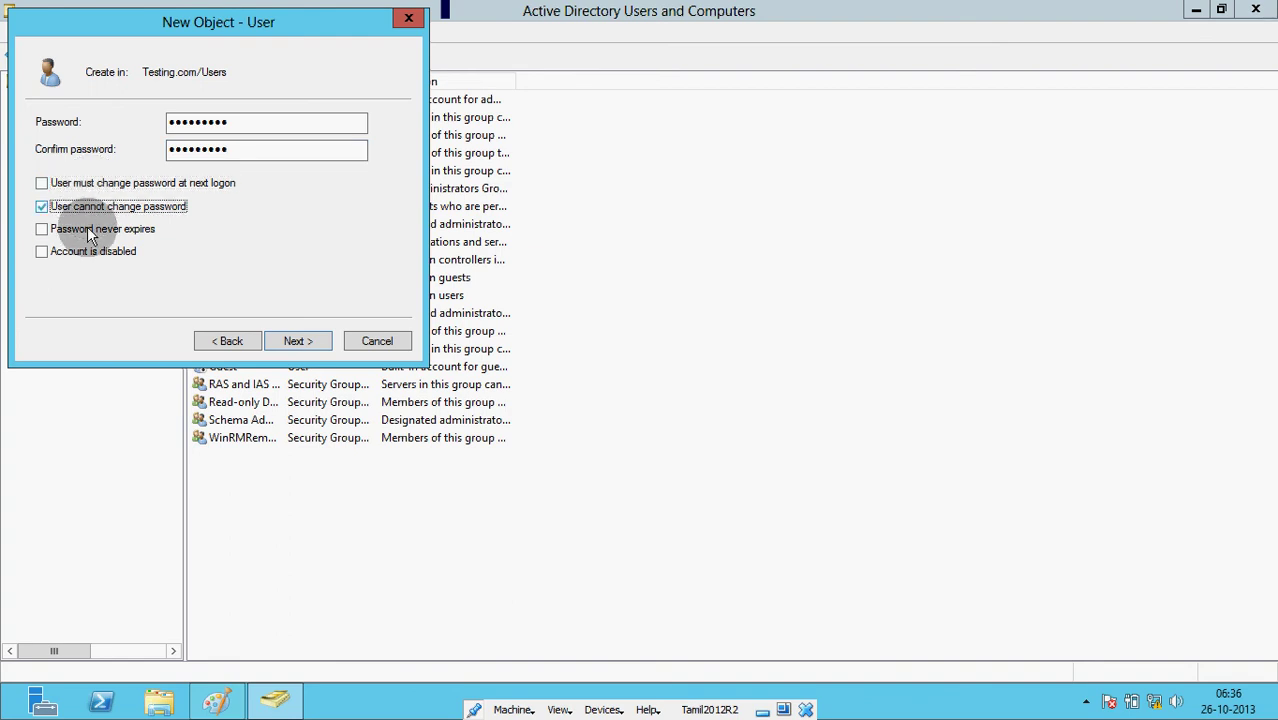
pyautogui.click(89, 231)
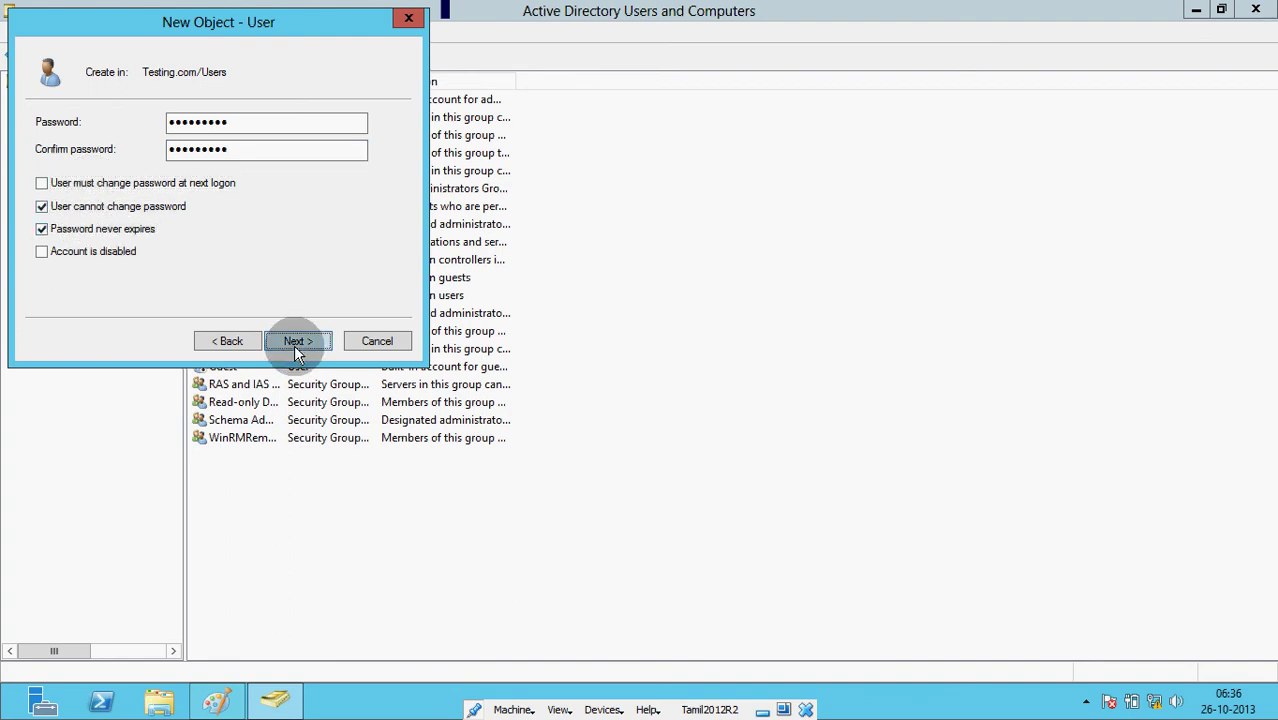
pyautogui.click(297, 341)
pyautogui.click(297, 341)
# - Start another New > User in Users named t2
pyautogui.rightClick(261, 538)
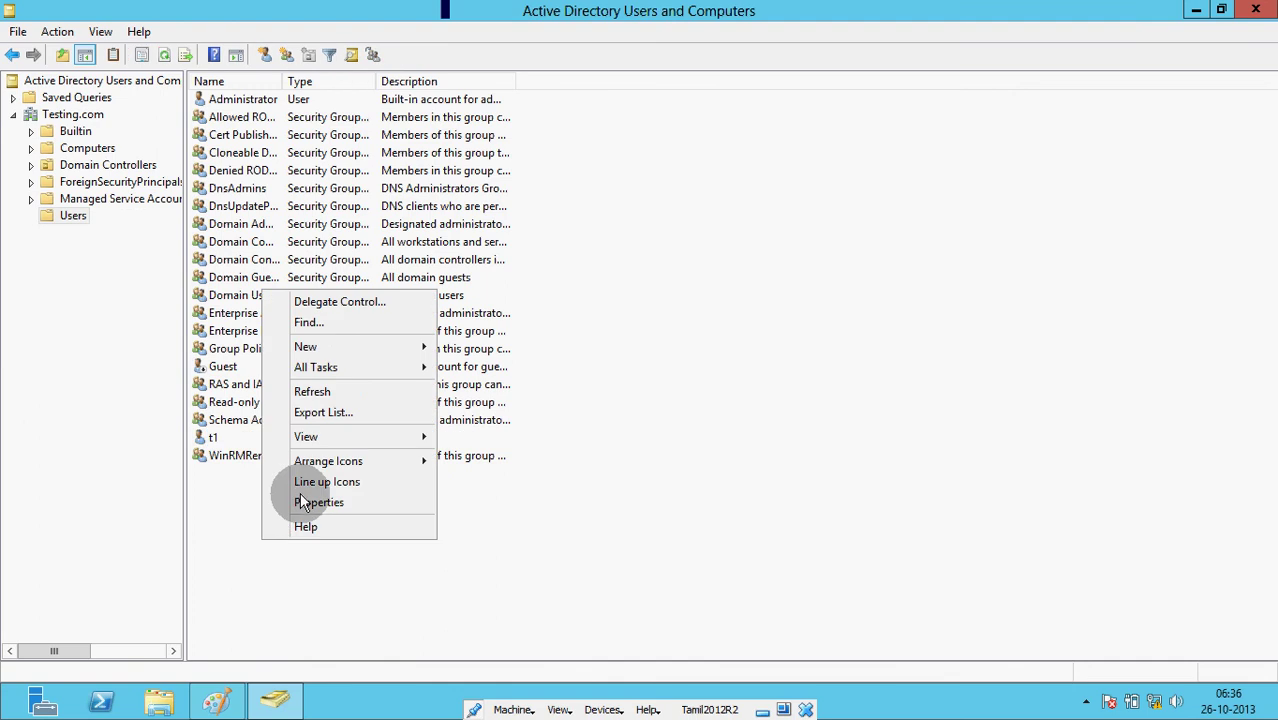
pyautogui.moveTo(380, 352)
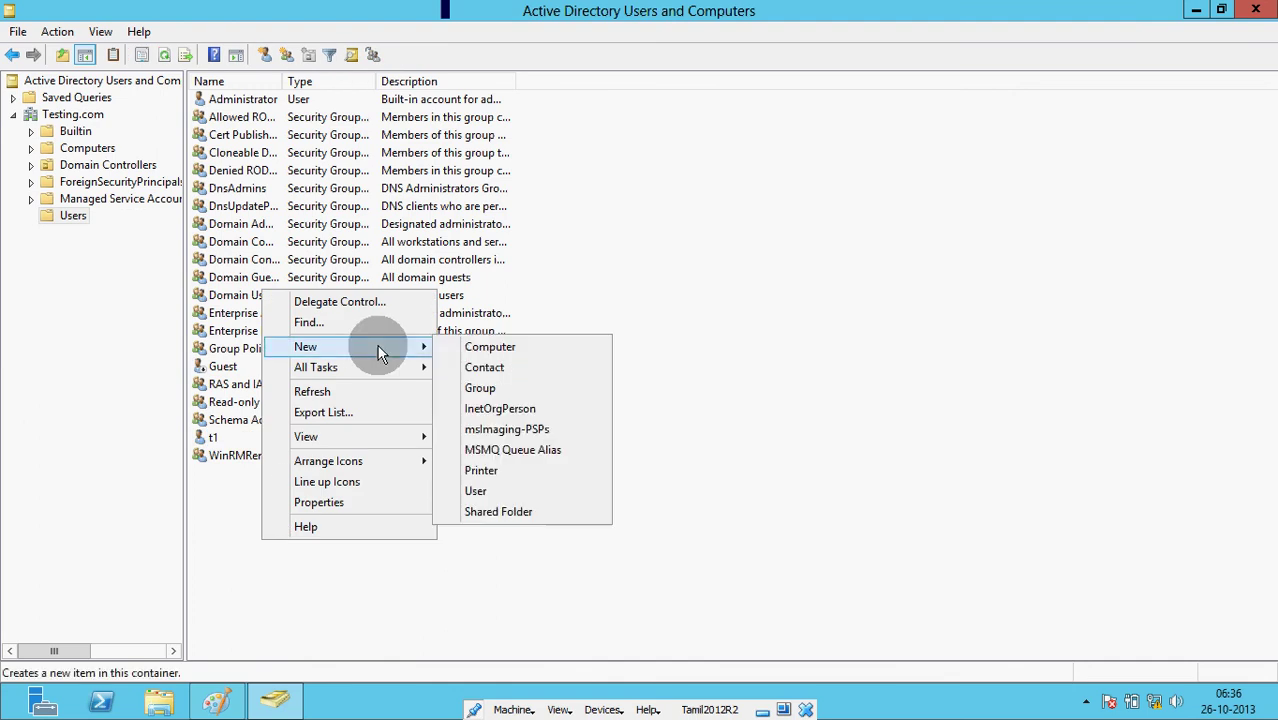
pyautogui.click(476, 490)
pyautogui.write('t')
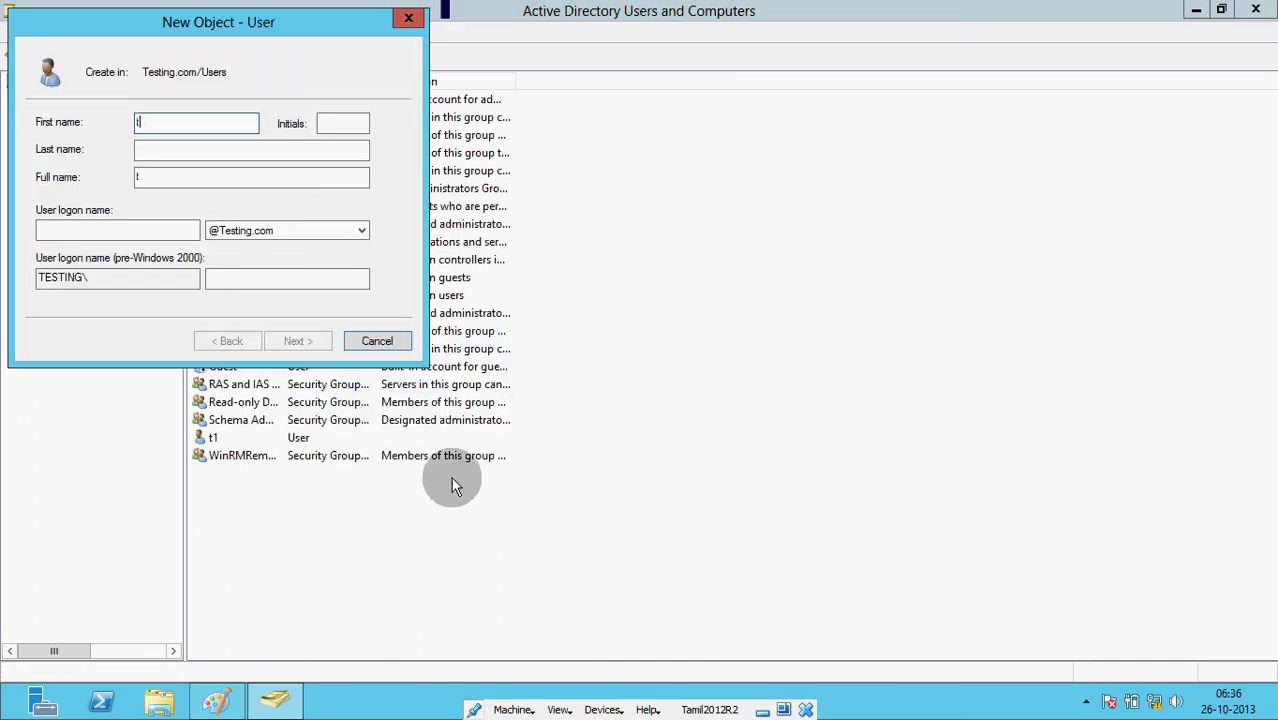
pyautogui.write('2')
pyautogui.press('Tab')
pyautogui.press('Tab')
pyautogui.press('Tab')
pyautogui.press('Tab')
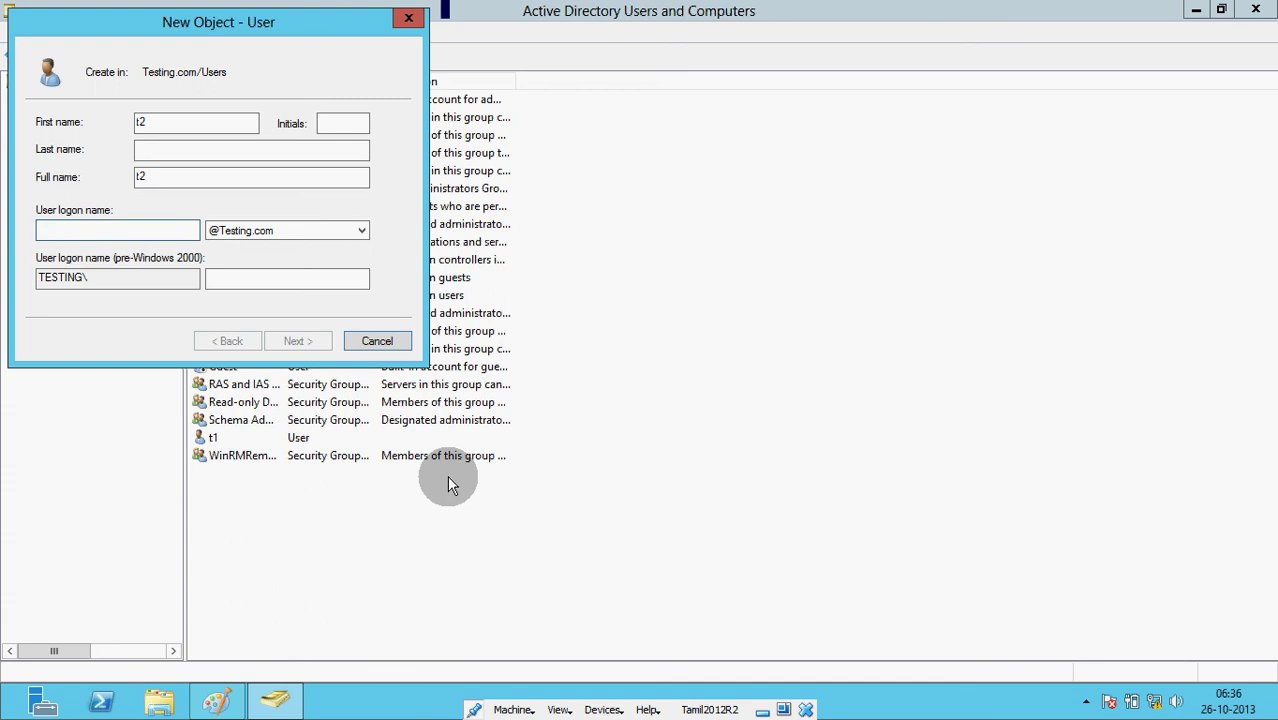
pyautogui.write('t2')
# - Give t2 a non-expiring password the user cannot change, finish, and minimise the server VM
pyautogui.click(297, 341)
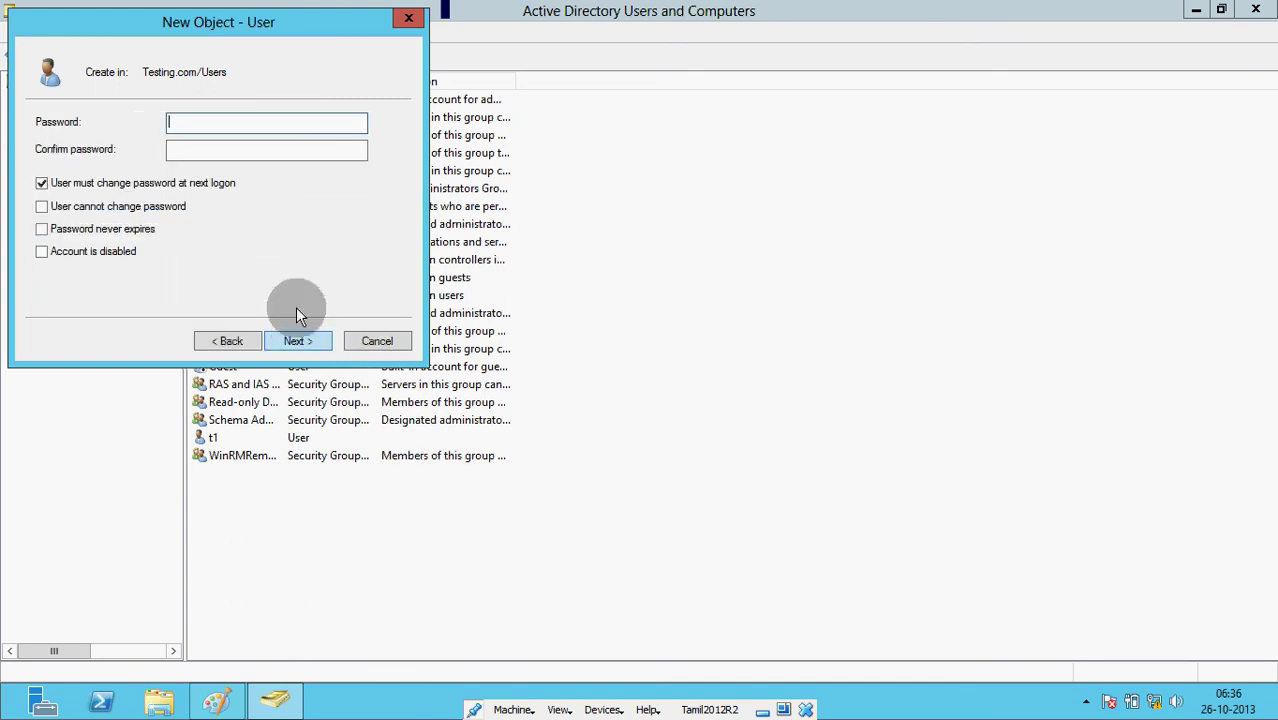
pyautogui.write('P@ssw0rd1')
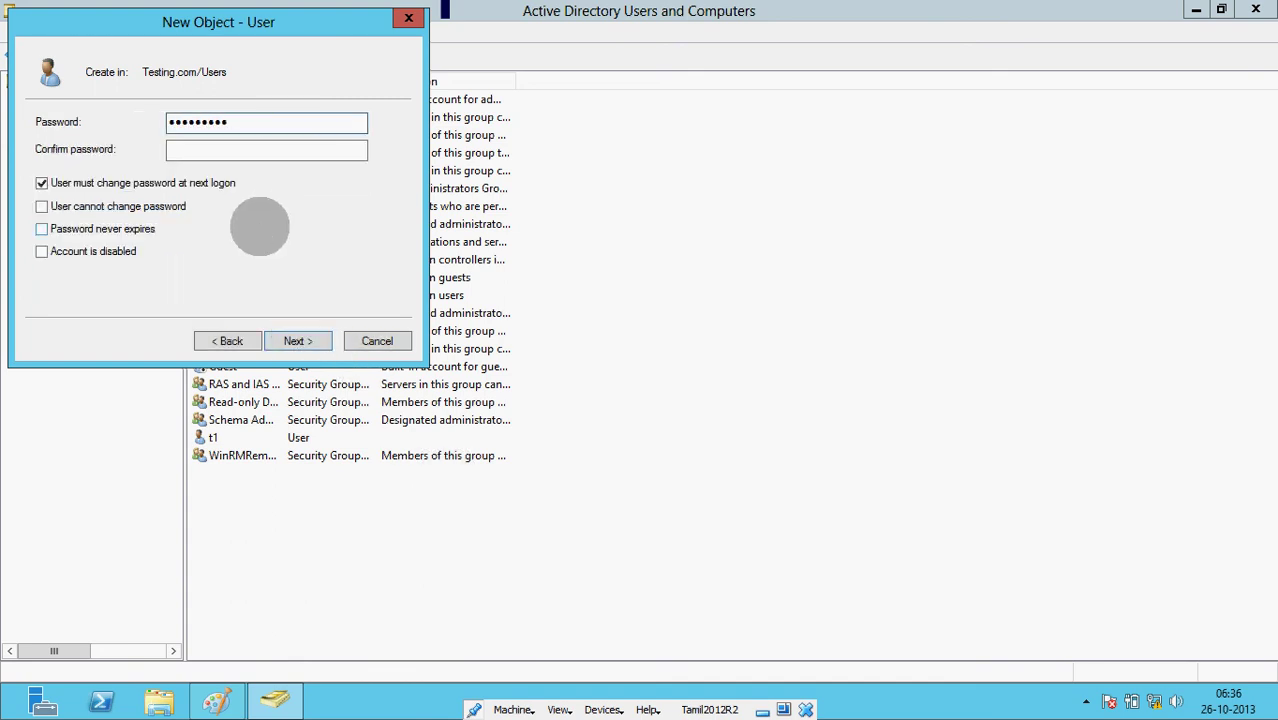
pyautogui.press('Tab')
pyautogui.write('P@s')
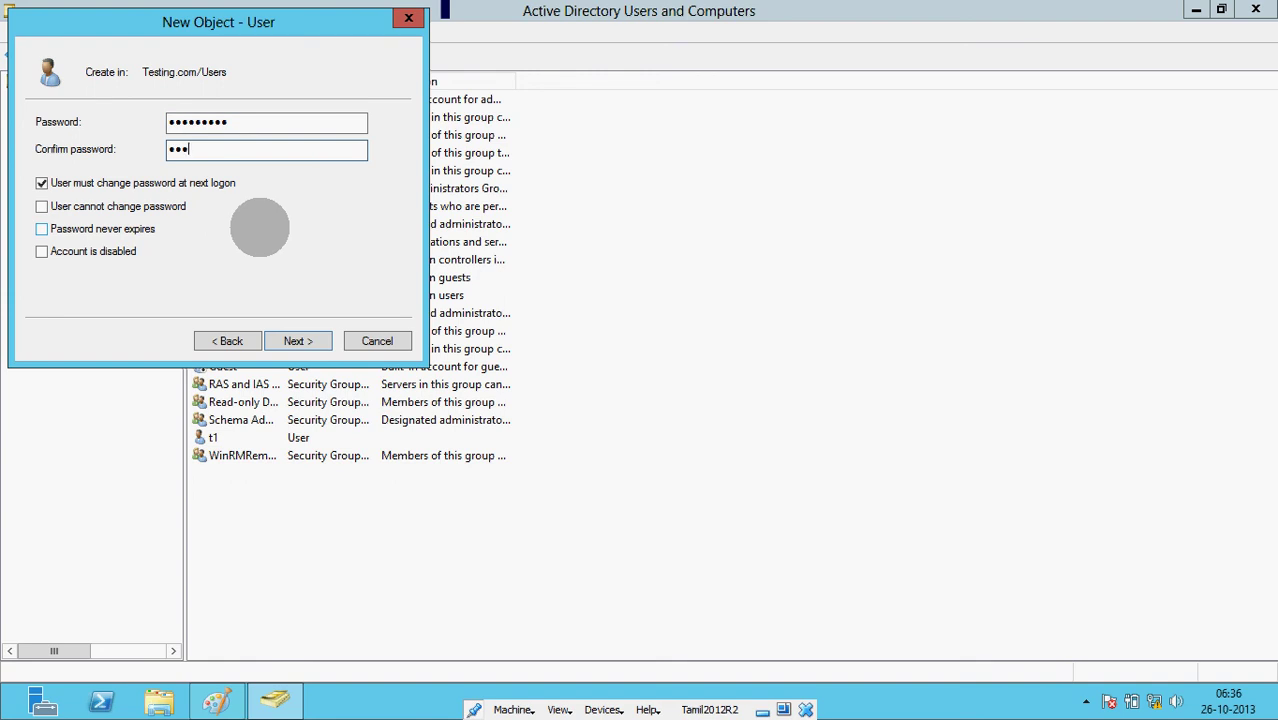
pyautogui.write('sw0rd1')
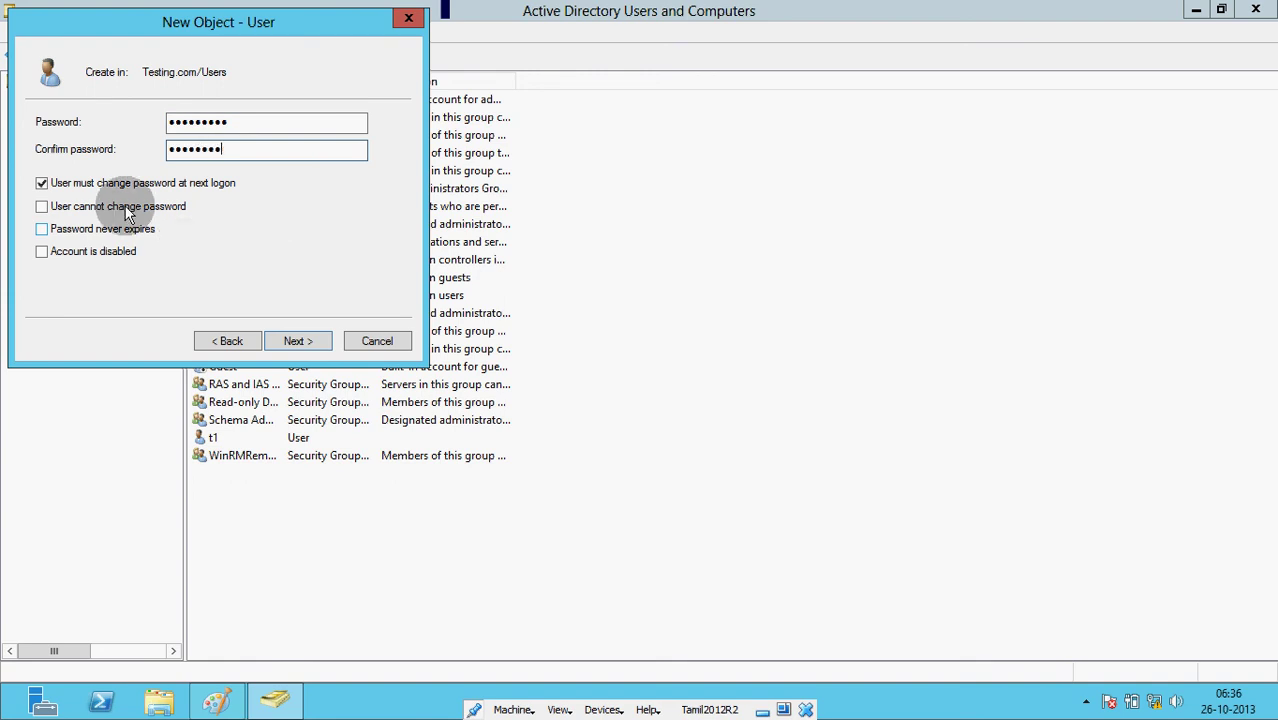
pyautogui.click(124, 183)
pyautogui.click(121, 208)
pyautogui.click(122, 227)
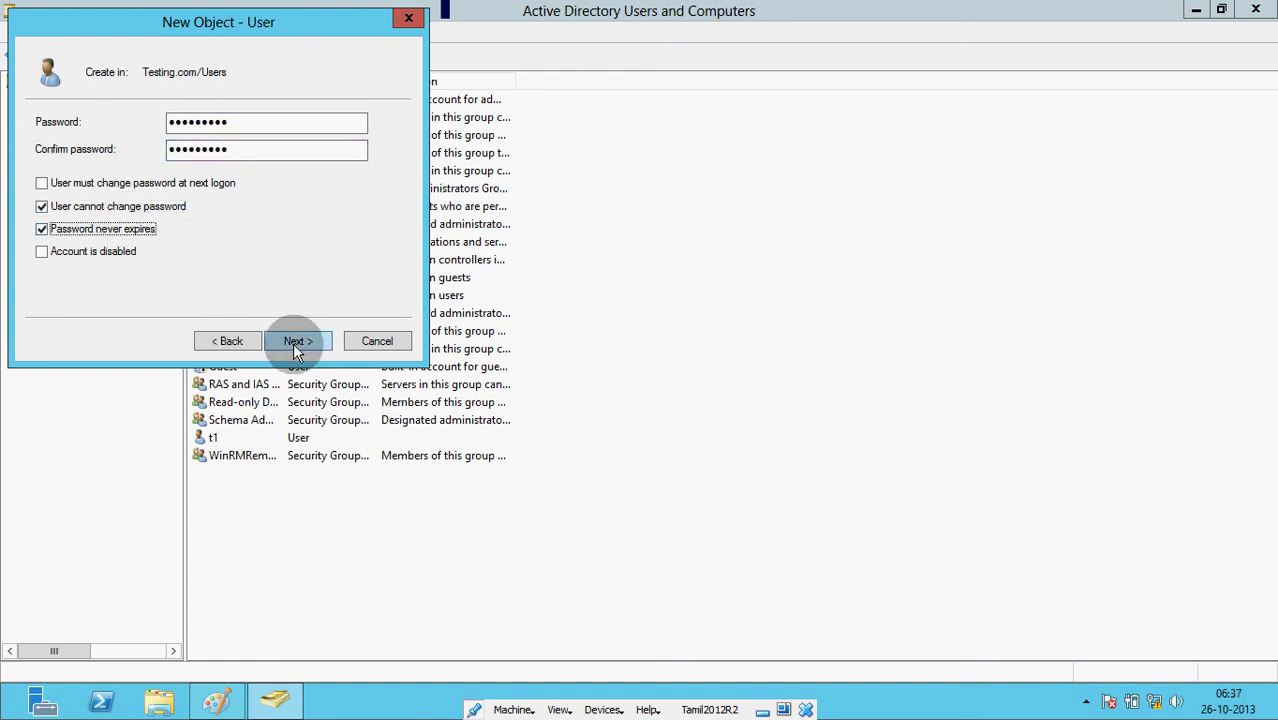
pyautogui.click(298, 341)
pyautogui.click(297, 341)
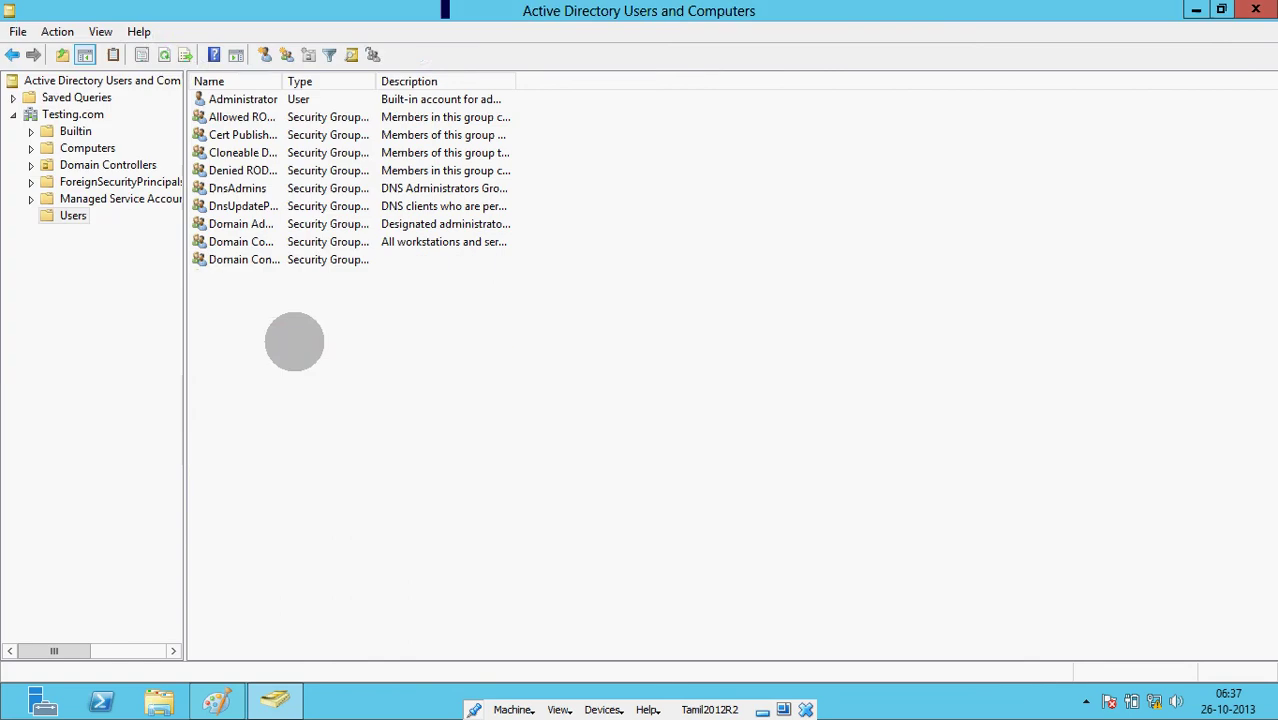
pyautogui.click(324, 522)
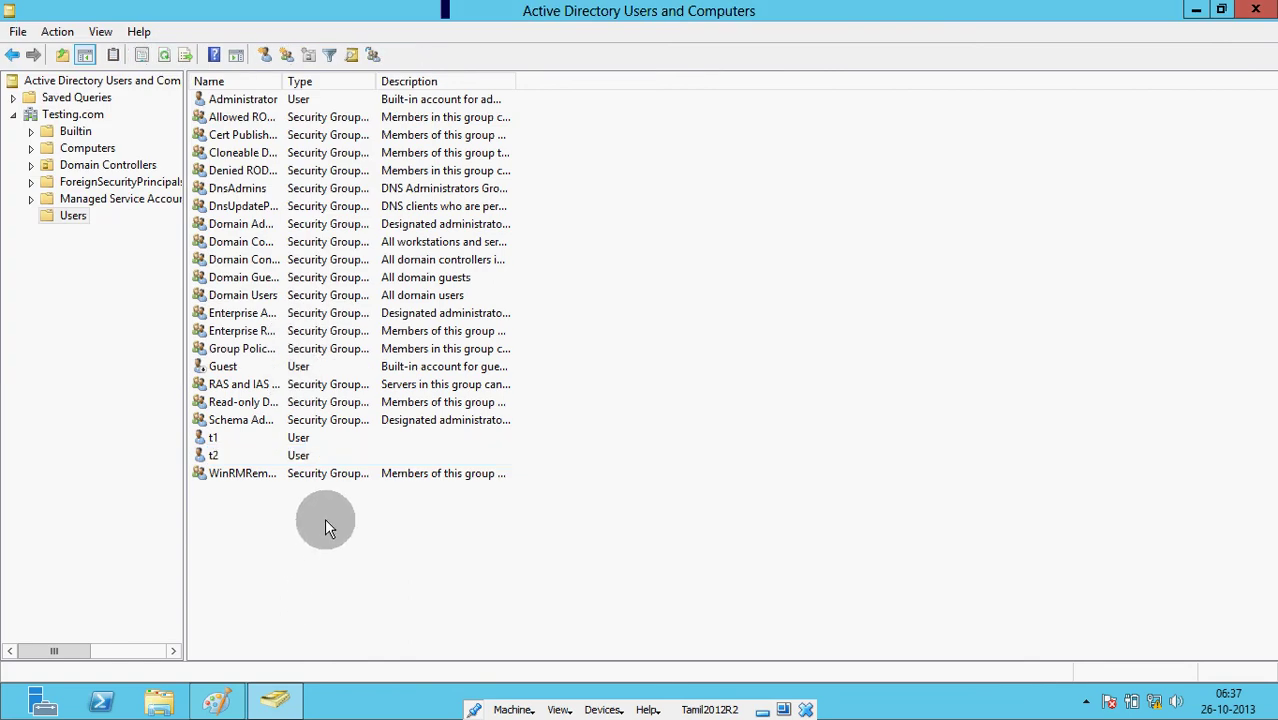
pyautogui.click(762, 709)
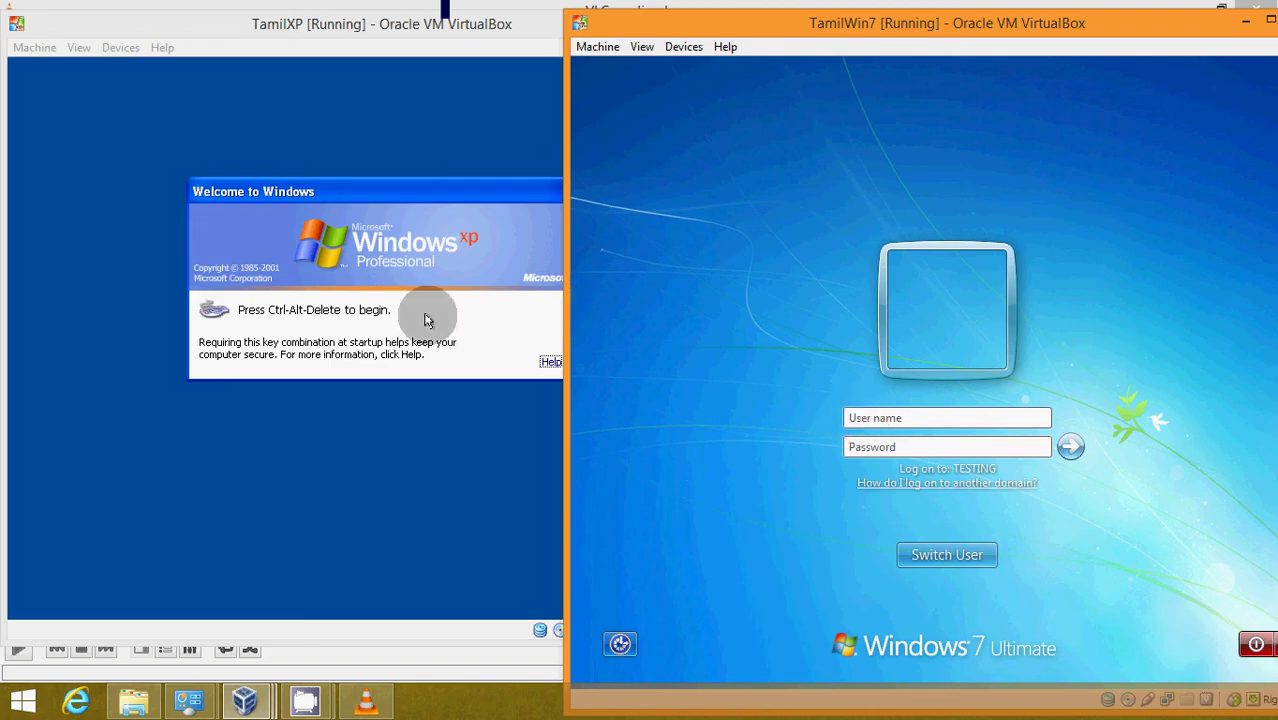
# - On TamilXP, bring up the logon dialog and set Log on to TESTING
pyautogui.click(392, 232)
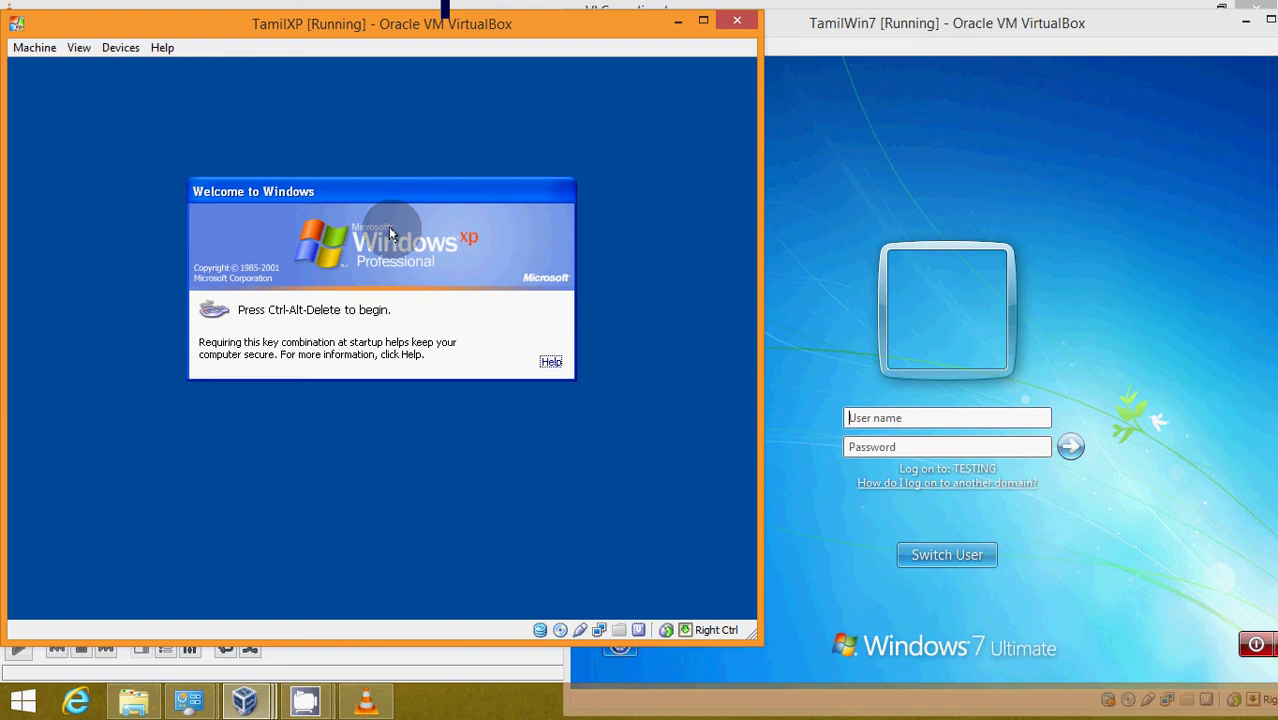
pyautogui.hotkey('ctrl', 'Delete')
pyautogui.click(318, 318)
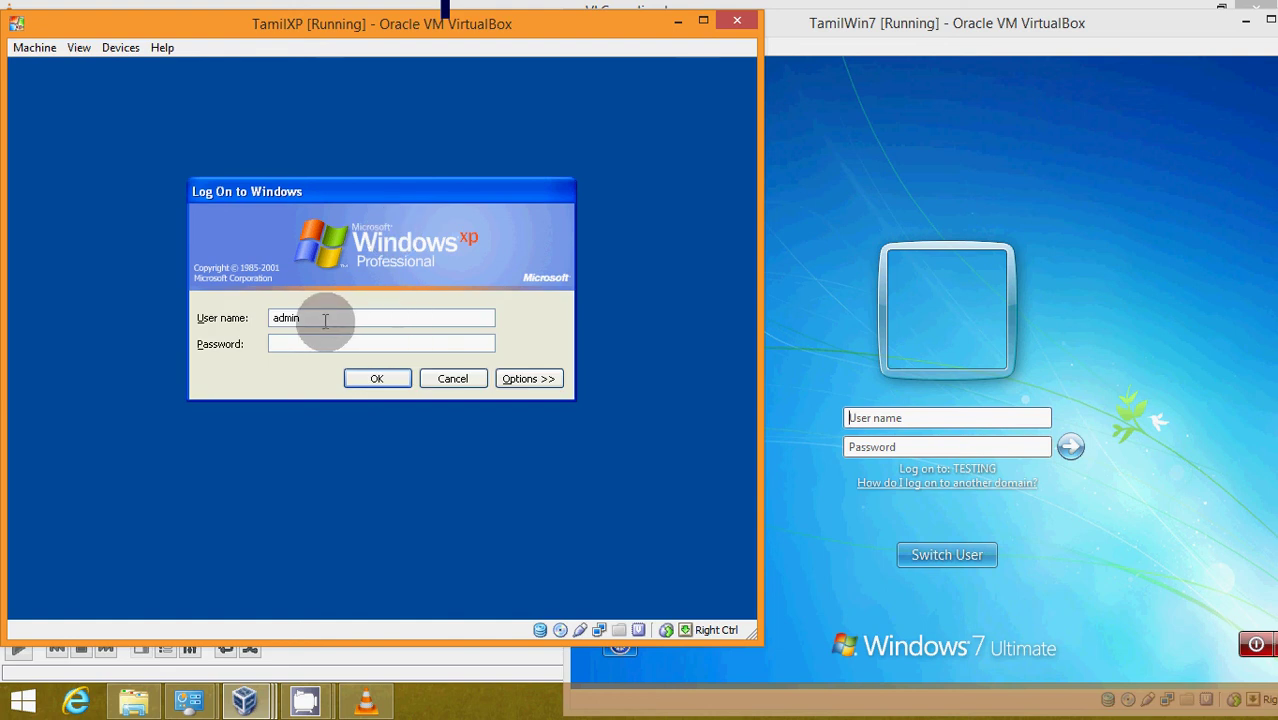
pyautogui.doubleClick(270, 318)
pyautogui.click(518, 380)
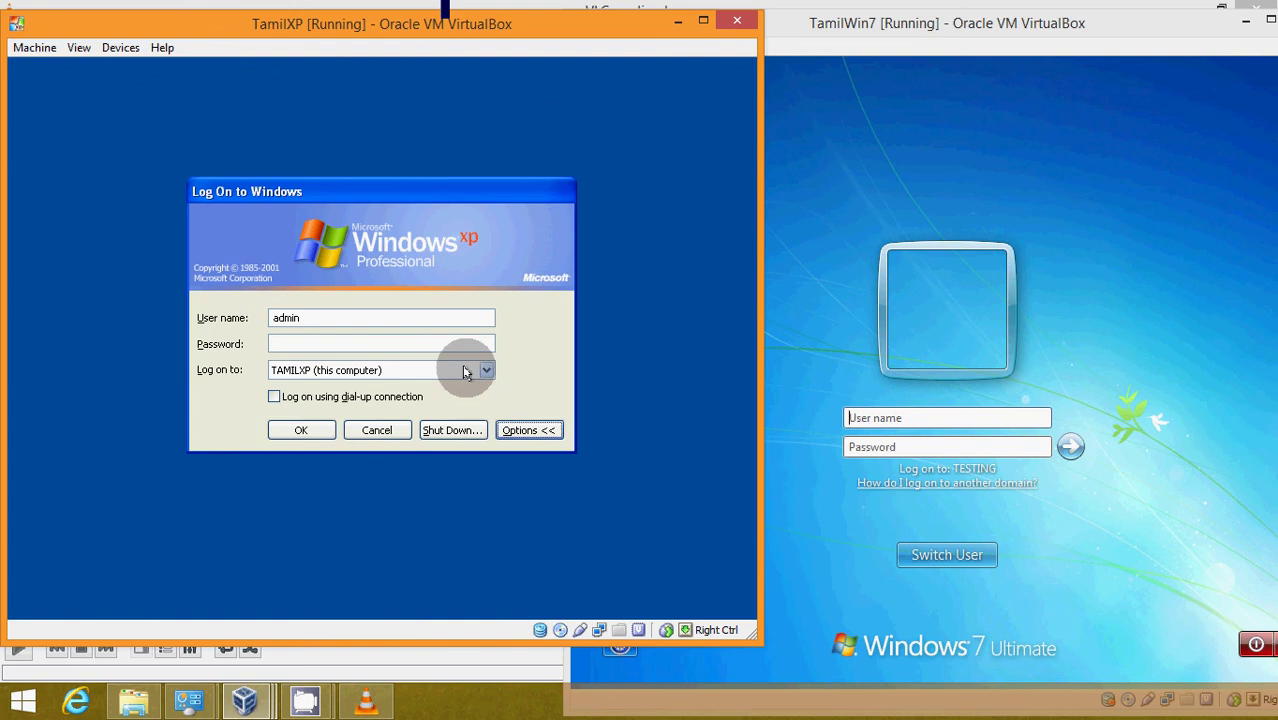
pyautogui.click(468, 370)
pyautogui.click(388, 400)
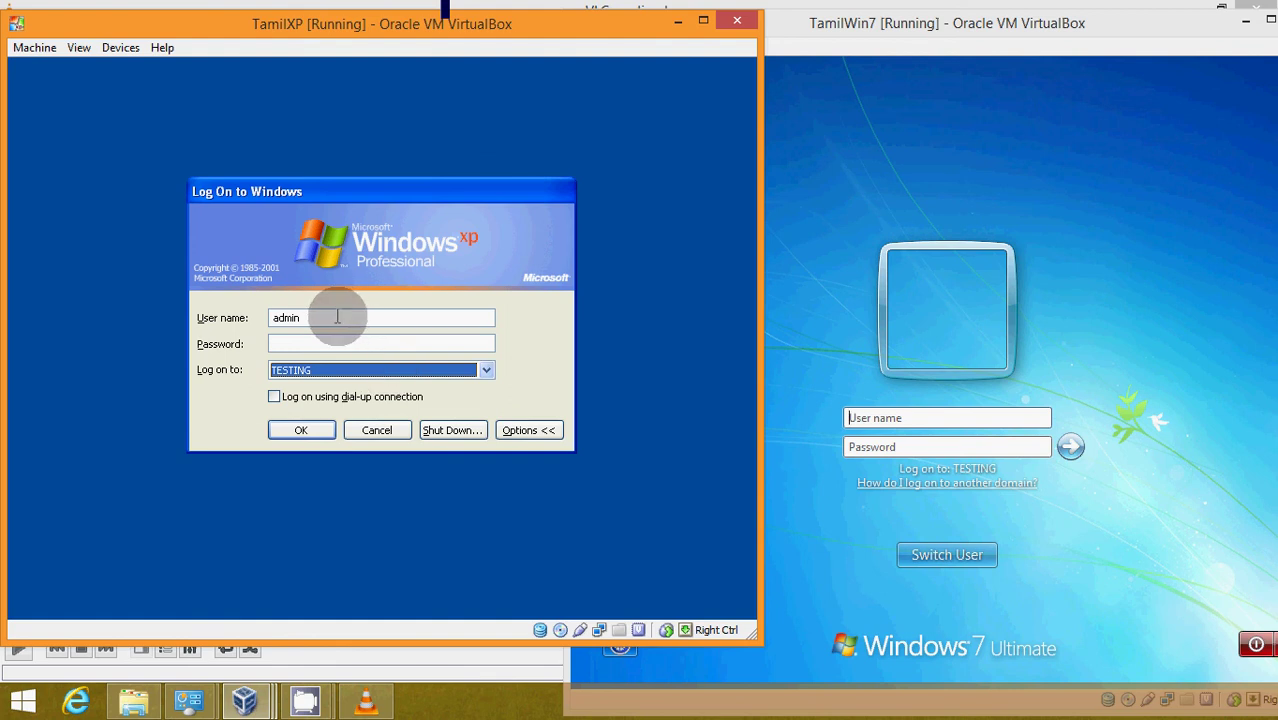
# - Replace the admin user name with t1, enter its password, and log on
pyautogui.click(337, 317)
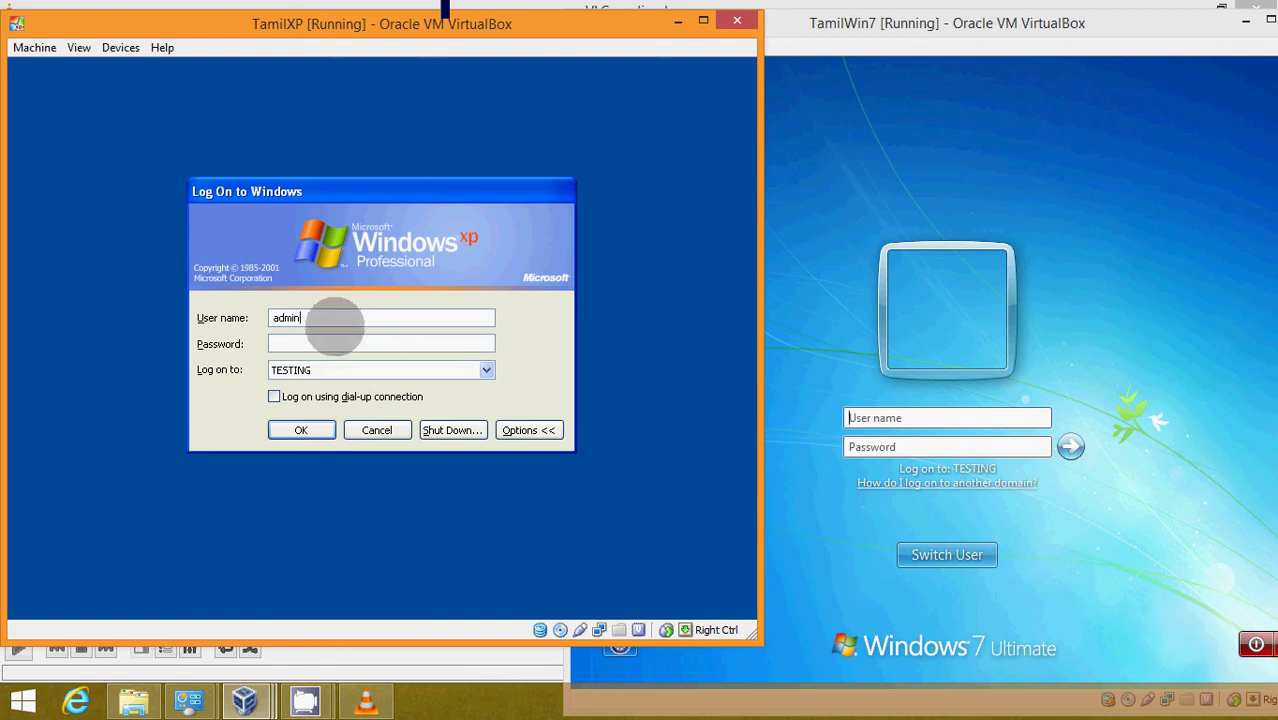
pyautogui.moveTo(337, 317); pyautogui.dragTo(270, 317)
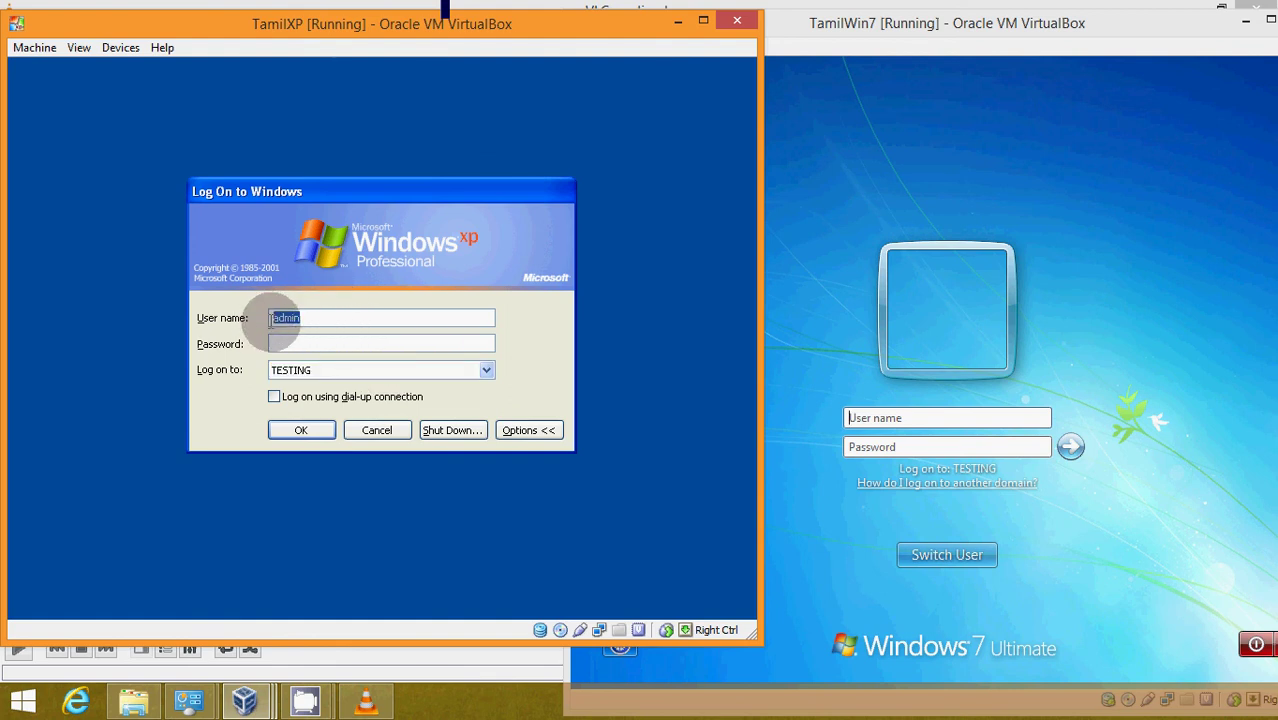
pyautogui.click(285, 340)
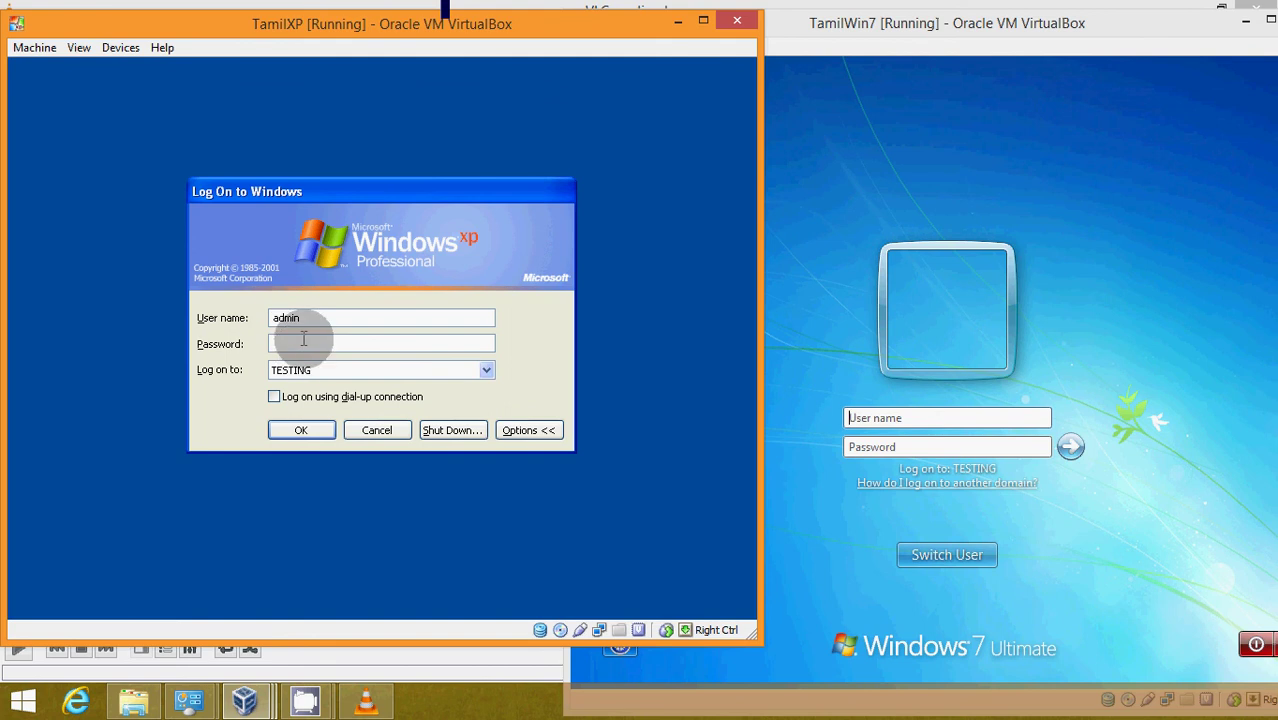
pyautogui.click(310, 317)
pyautogui.moveTo(310, 317); pyautogui.dragTo(231, 318)
pyautogui.write('t1')
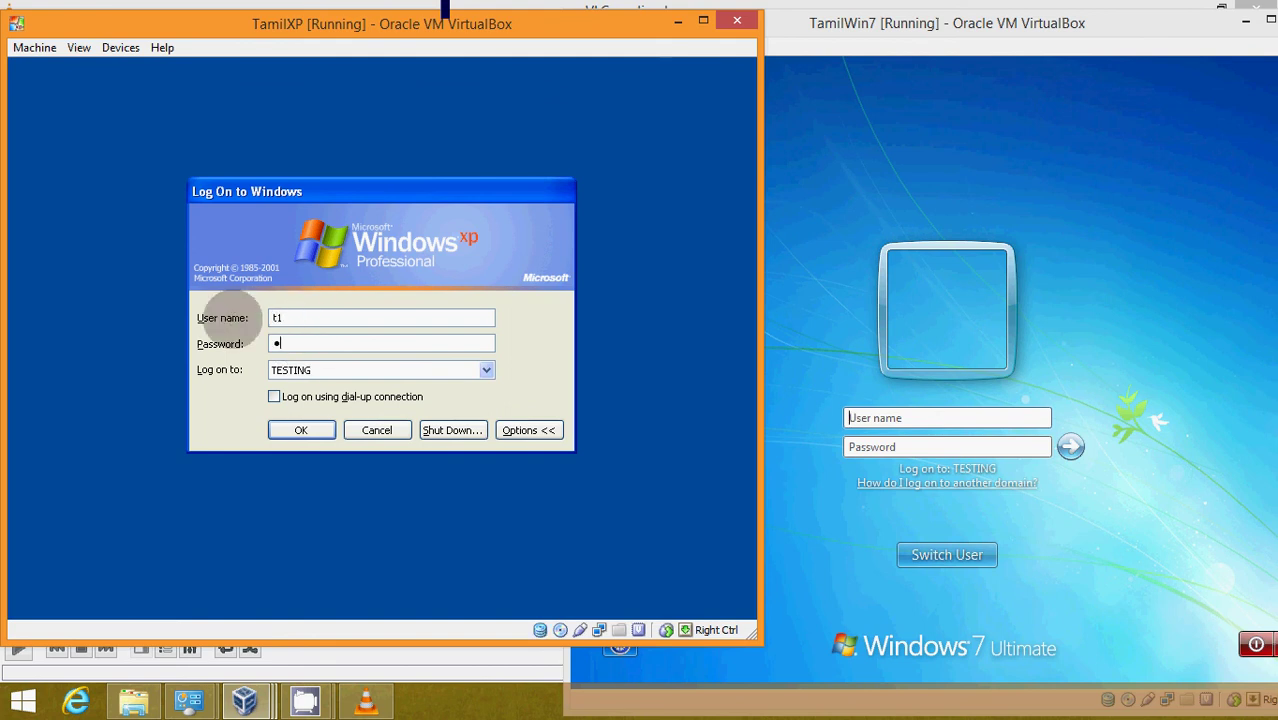
pyautogui.write('23')
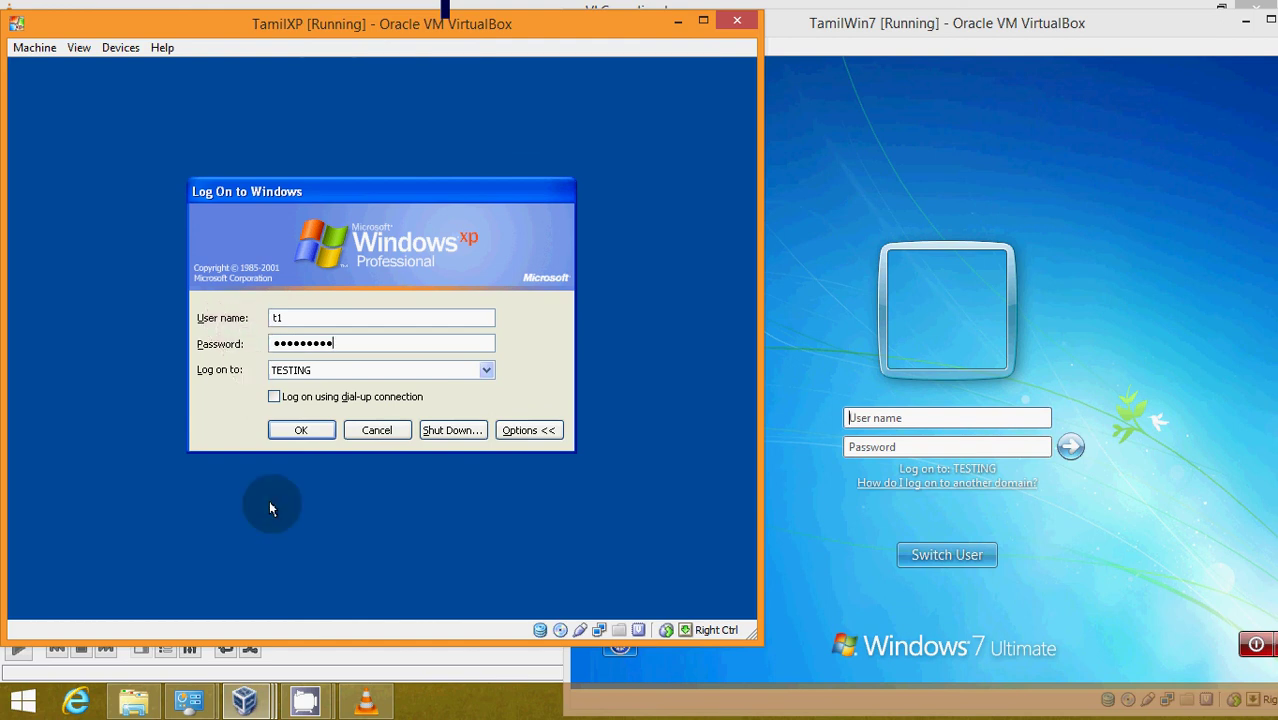
pyautogui.click(301, 436)
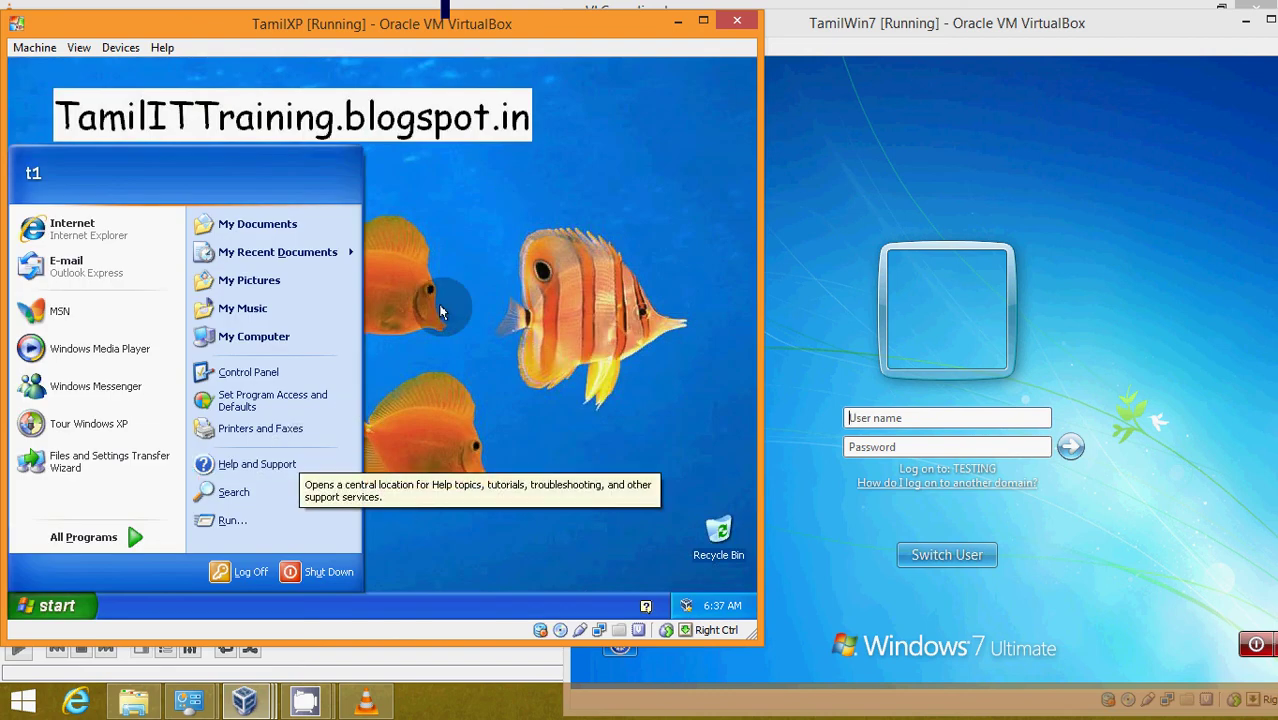
# - On TamilWin7, log on as domain user t2 with its password
pyautogui.click(440, 312)
pyautogui.click(62, 592)
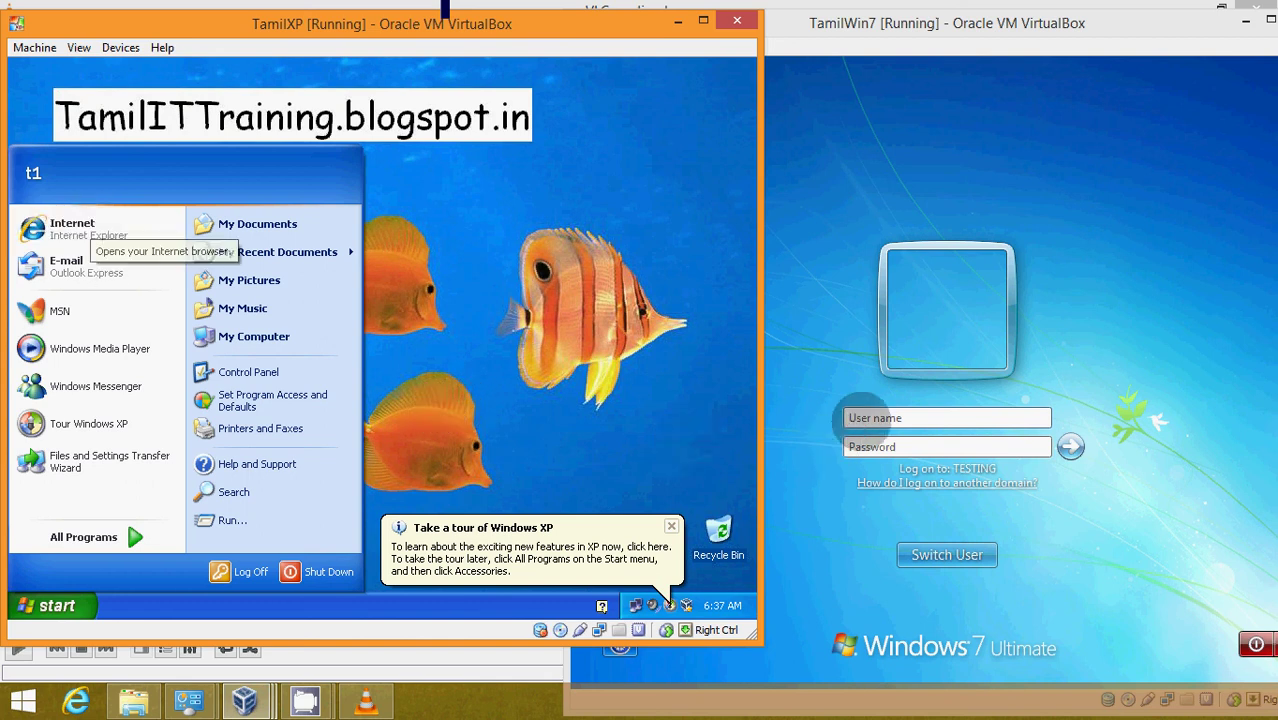
pyautogui.click(860, 420)
pyautogui.write('t2')
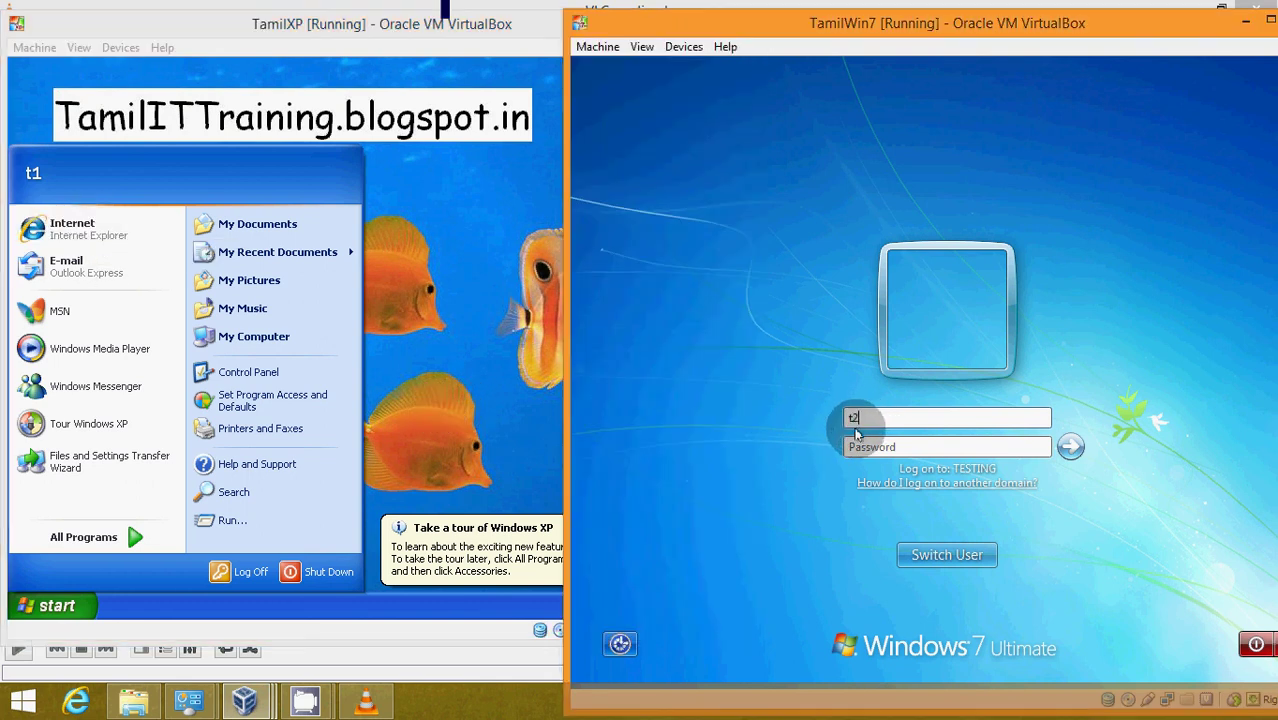
pyautogui.click(855, 438)
pyautogui.write('pass123')
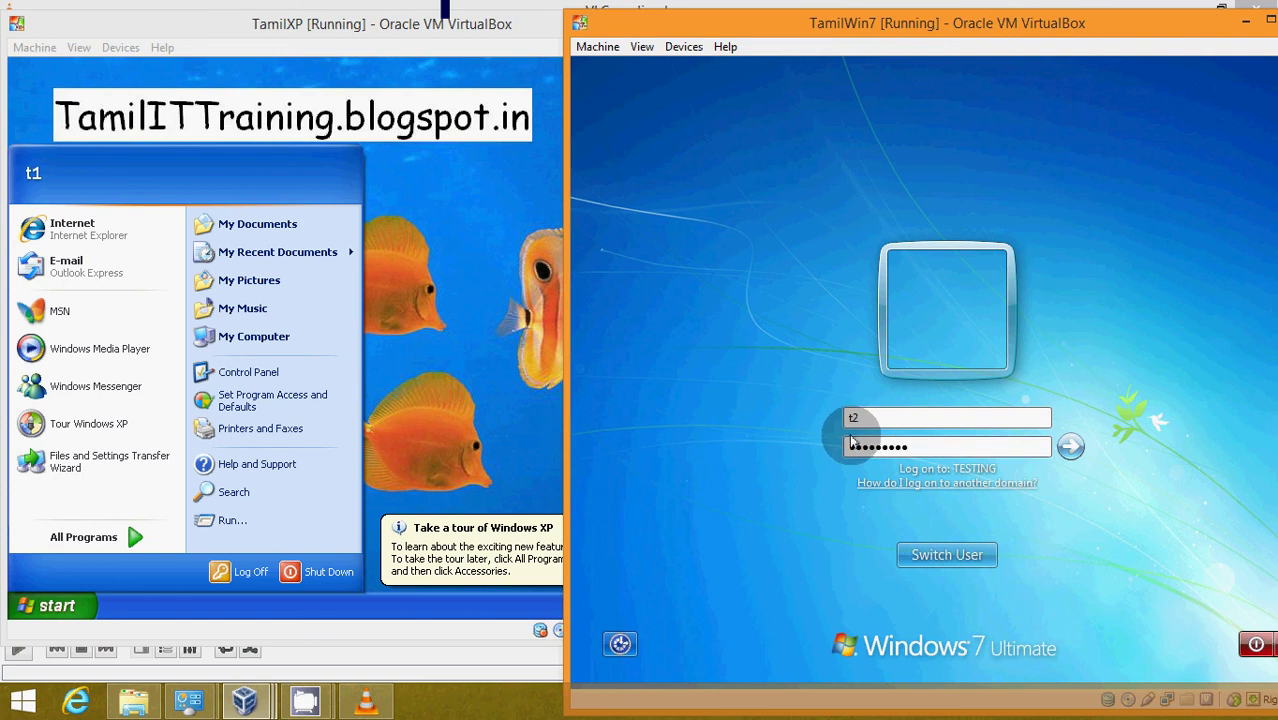
pyautogui.press('Return')
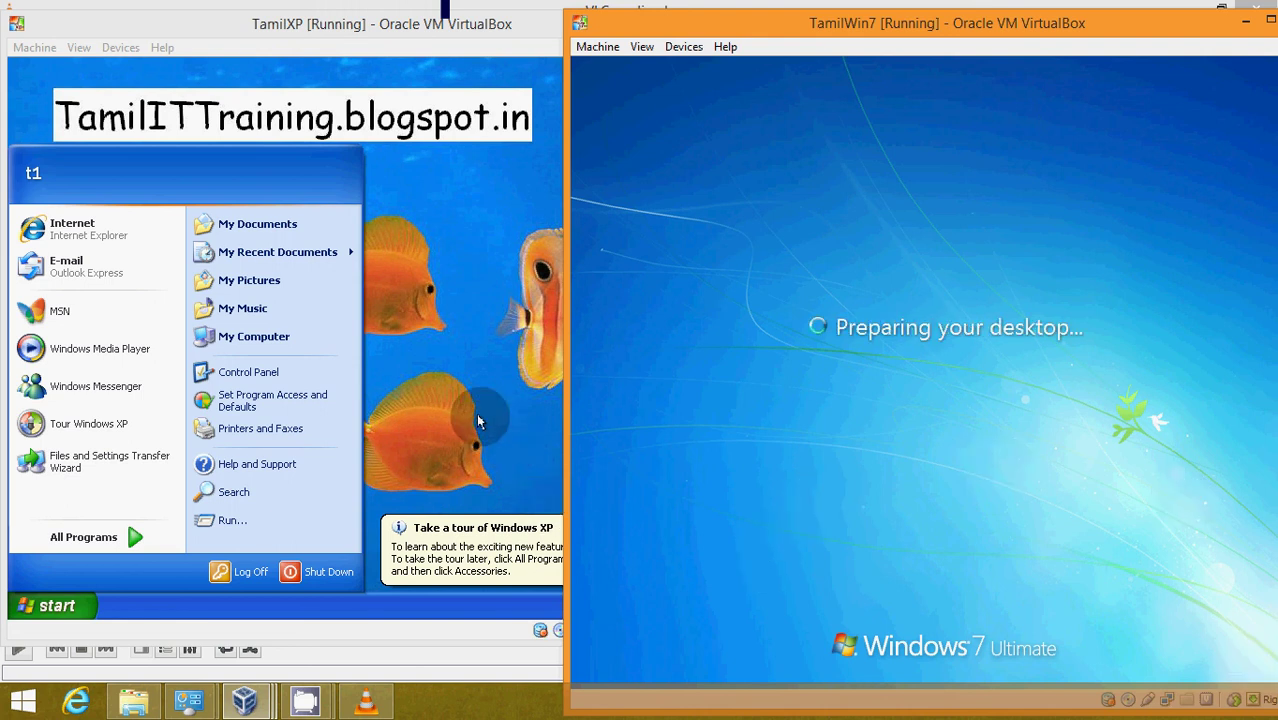
# - Log t1 off TamilXP and log on there as t2 with its password
pyautogui.click(243, 573)
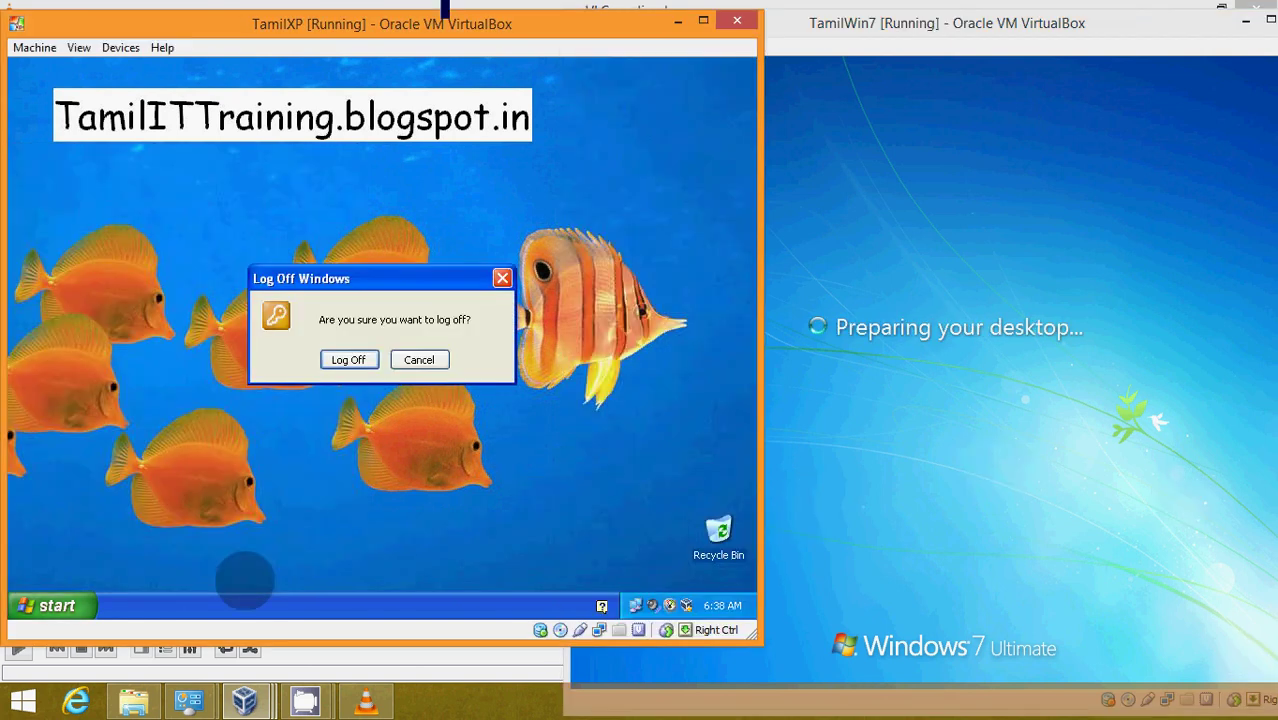
pyautogui.click(341, 362)
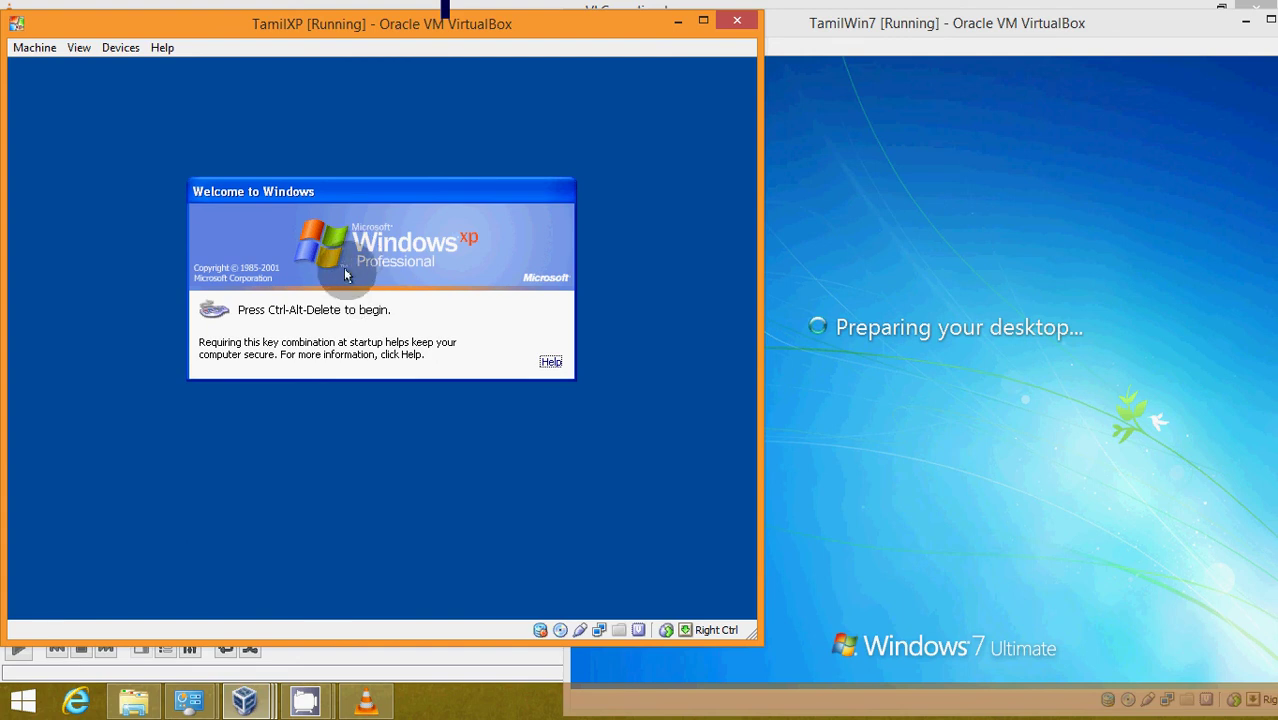
pyautogui.hotkey('ctrl', 'alt', 'Delete')
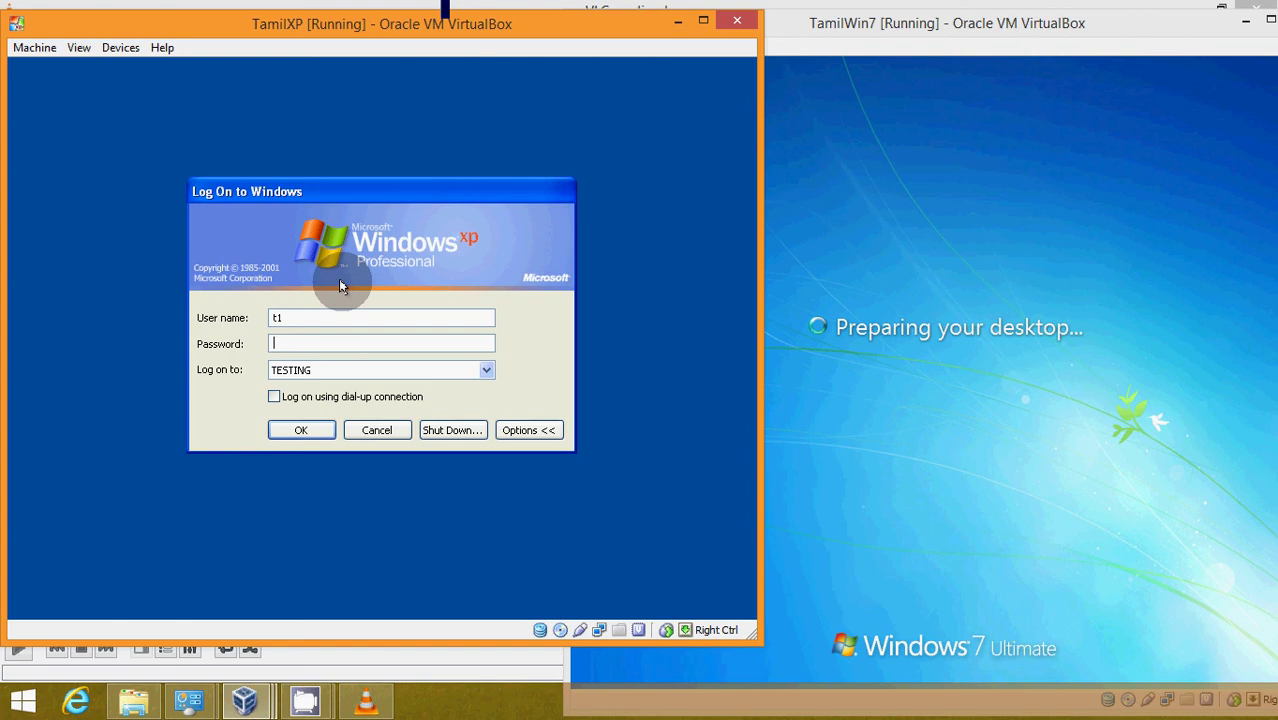
pyautogui.hotkey('shift', 'Tab')
pyautogui.write('t212345678')
pyautogui.press('Return')
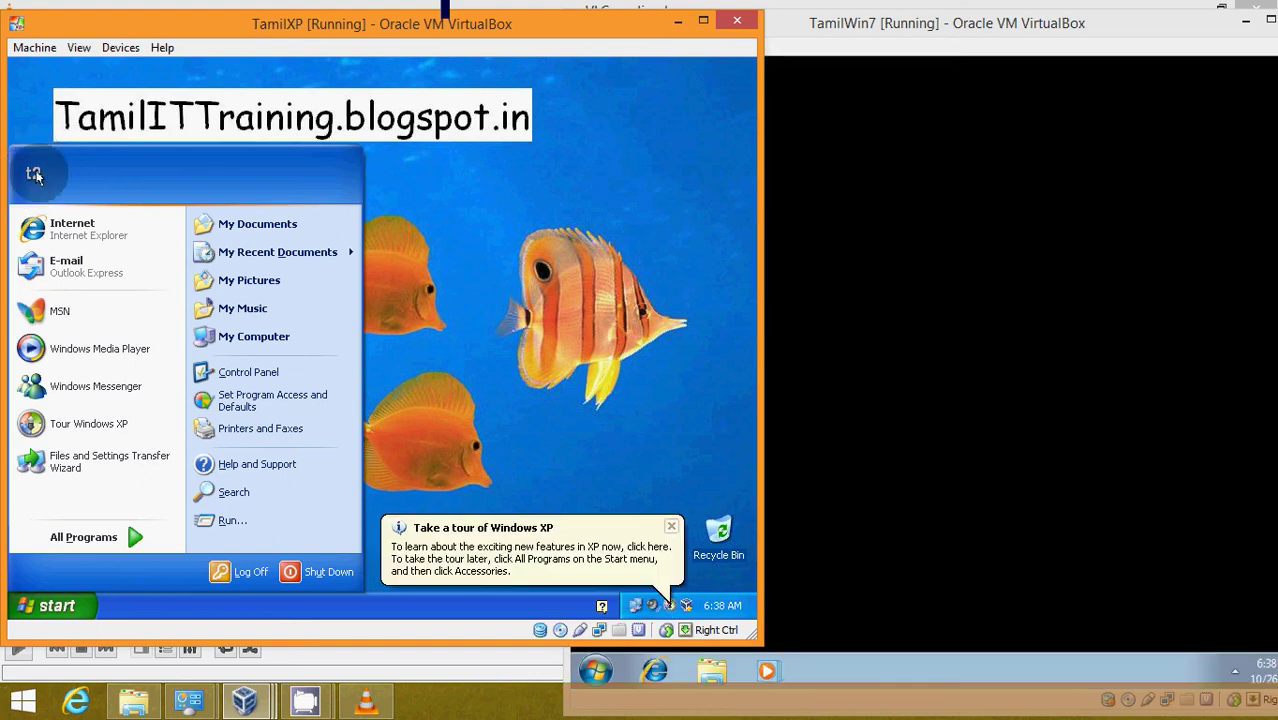
# - Log t2 off TamilXP and switch to the domain controller VM
pyautogui.click(242, 575)
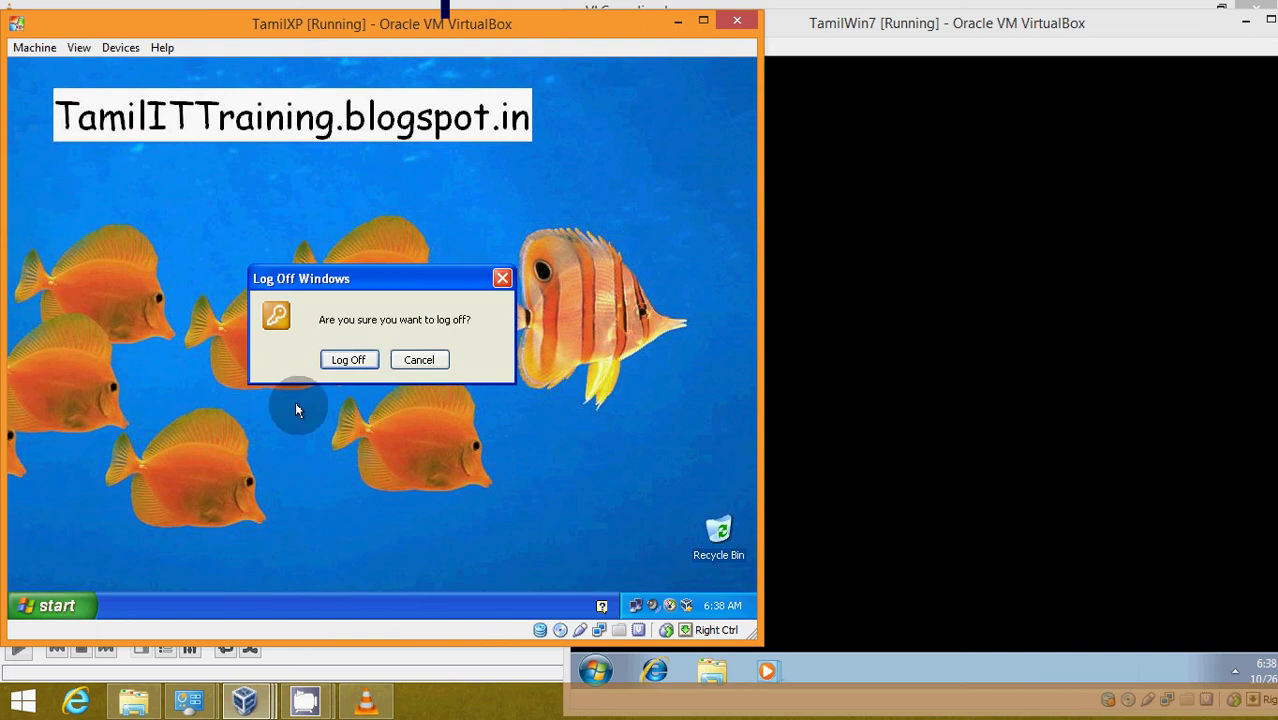
pyautogui.click(356, 362)
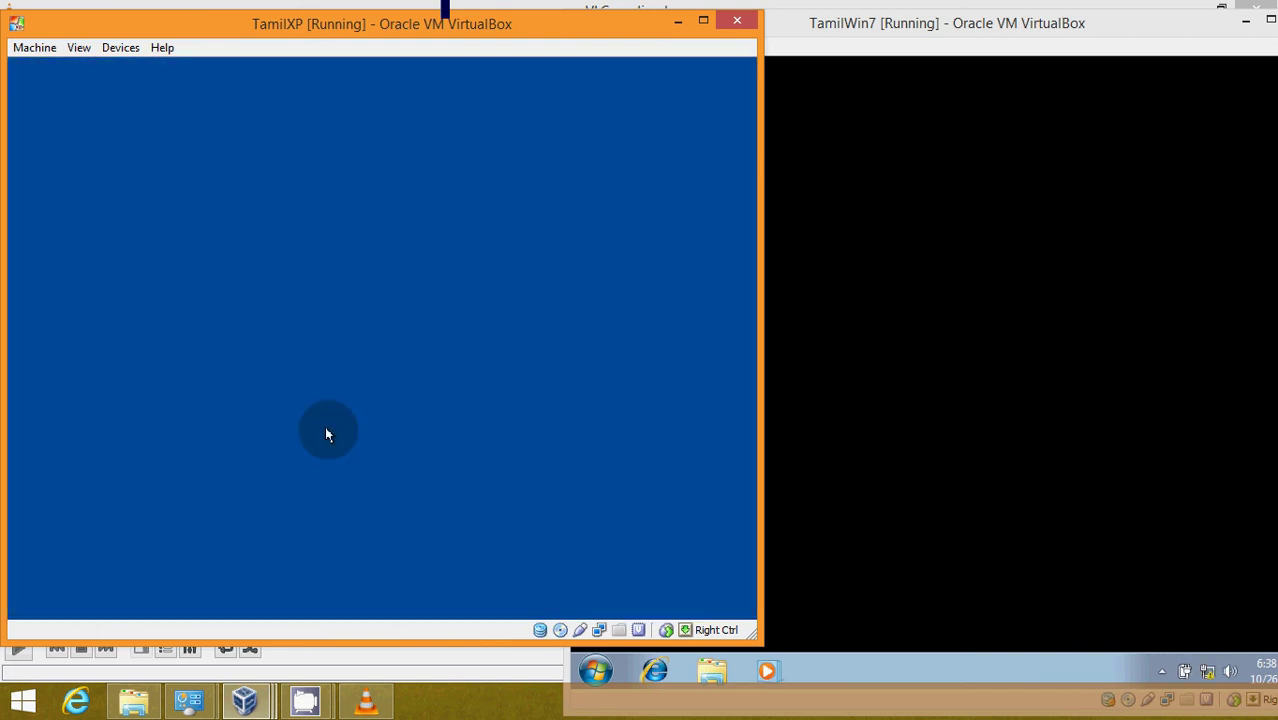
pyautogui.click(808, 26)
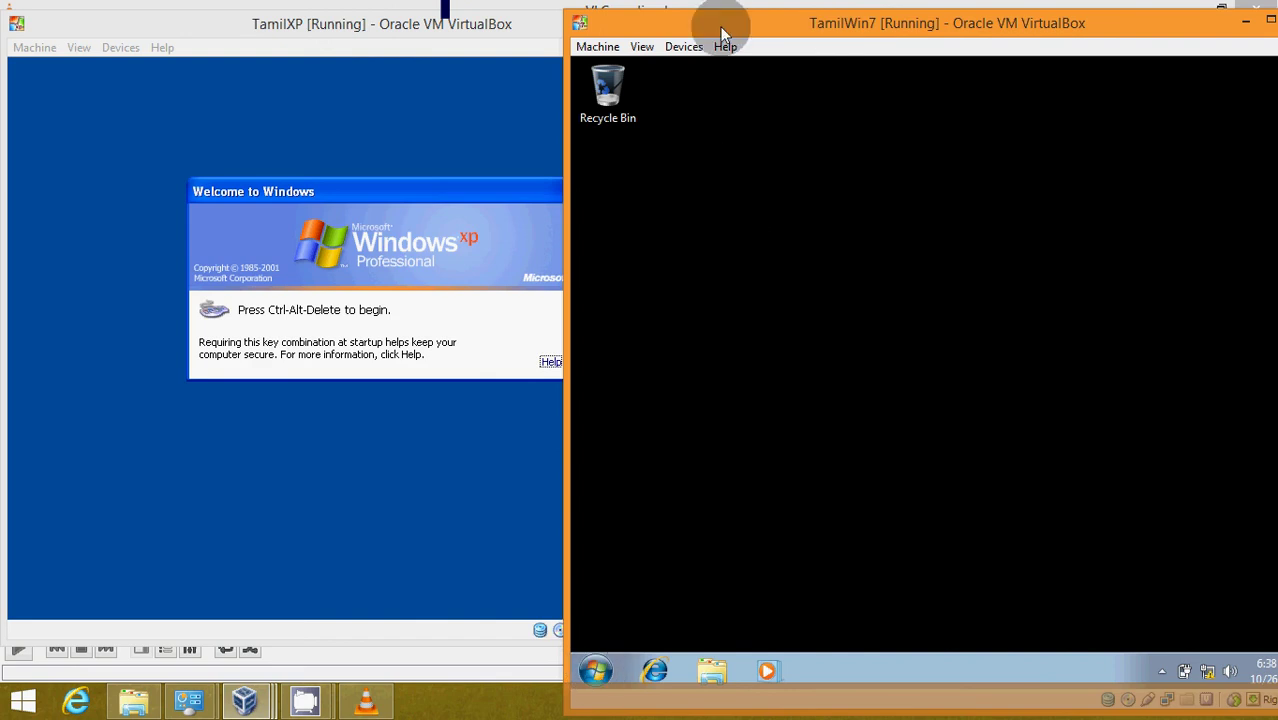
pyautogui.click(674, 22)
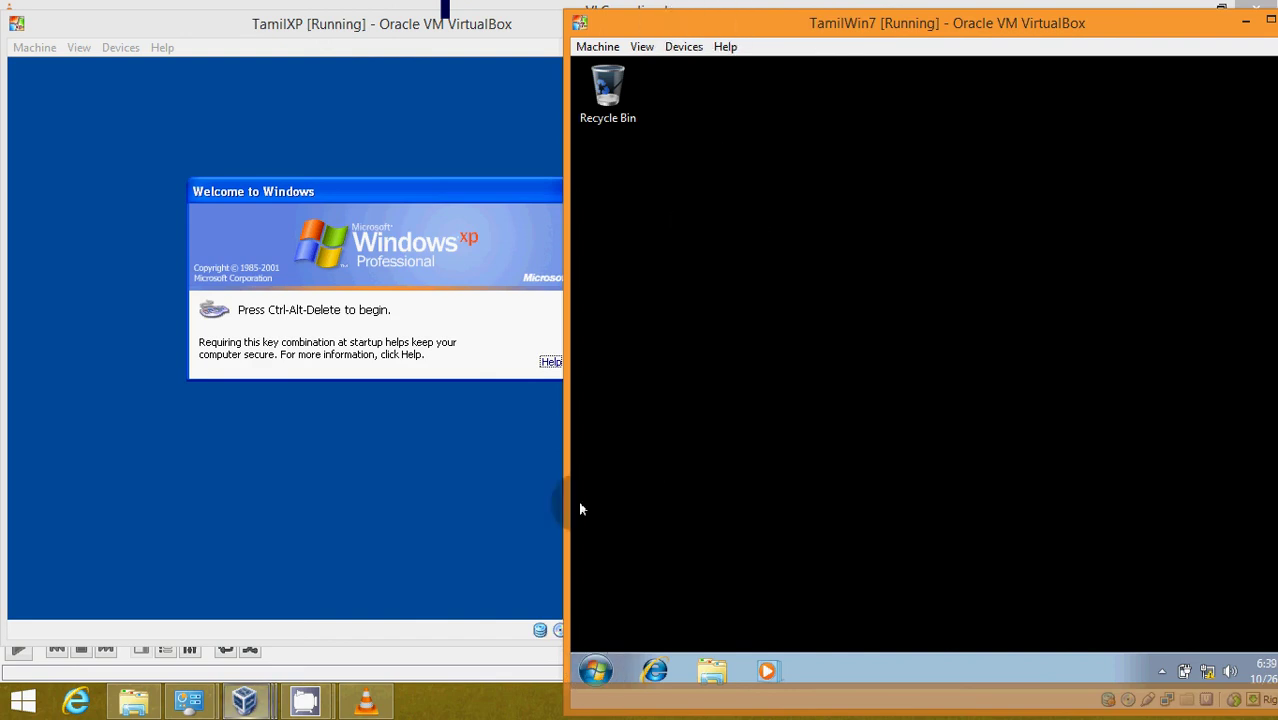
pyautogui.click(258, 703)
pyautogui.click(294, 643)
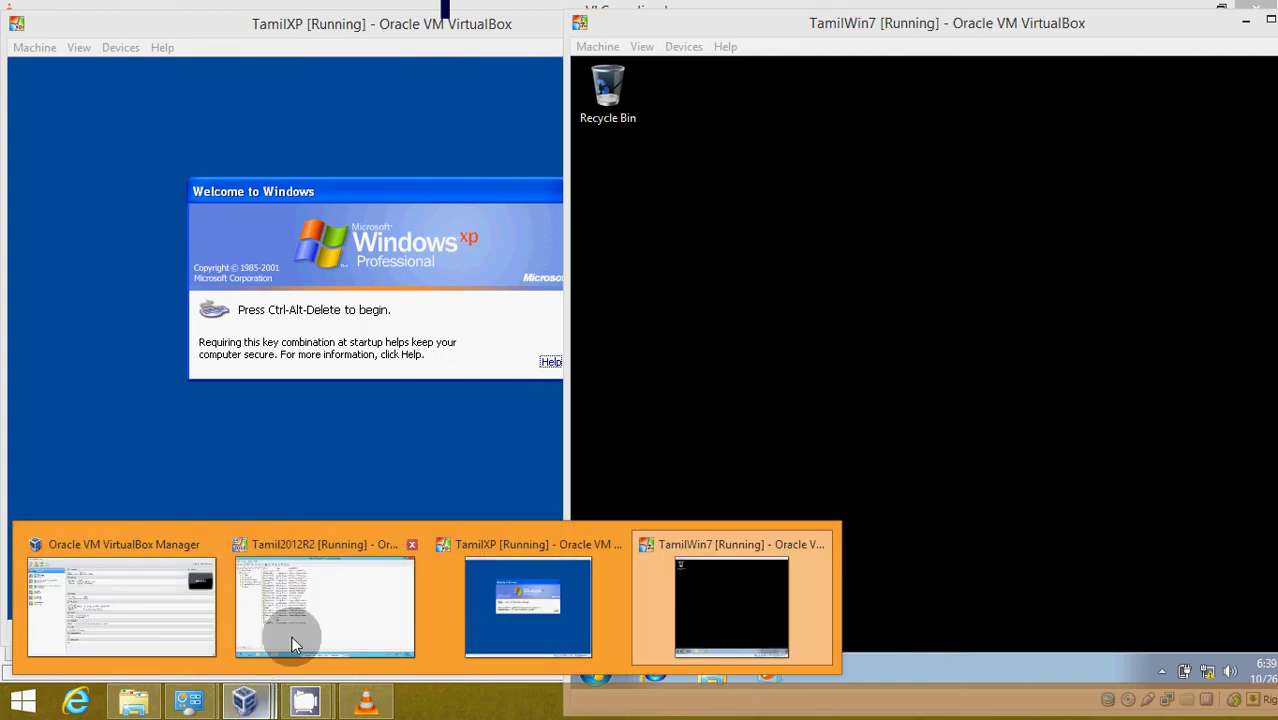
# - Check TAMILXP and TAMILWIN7 in Testing.com Computers, then minimise the domain controller VM
pyautogui.click(72, 215)
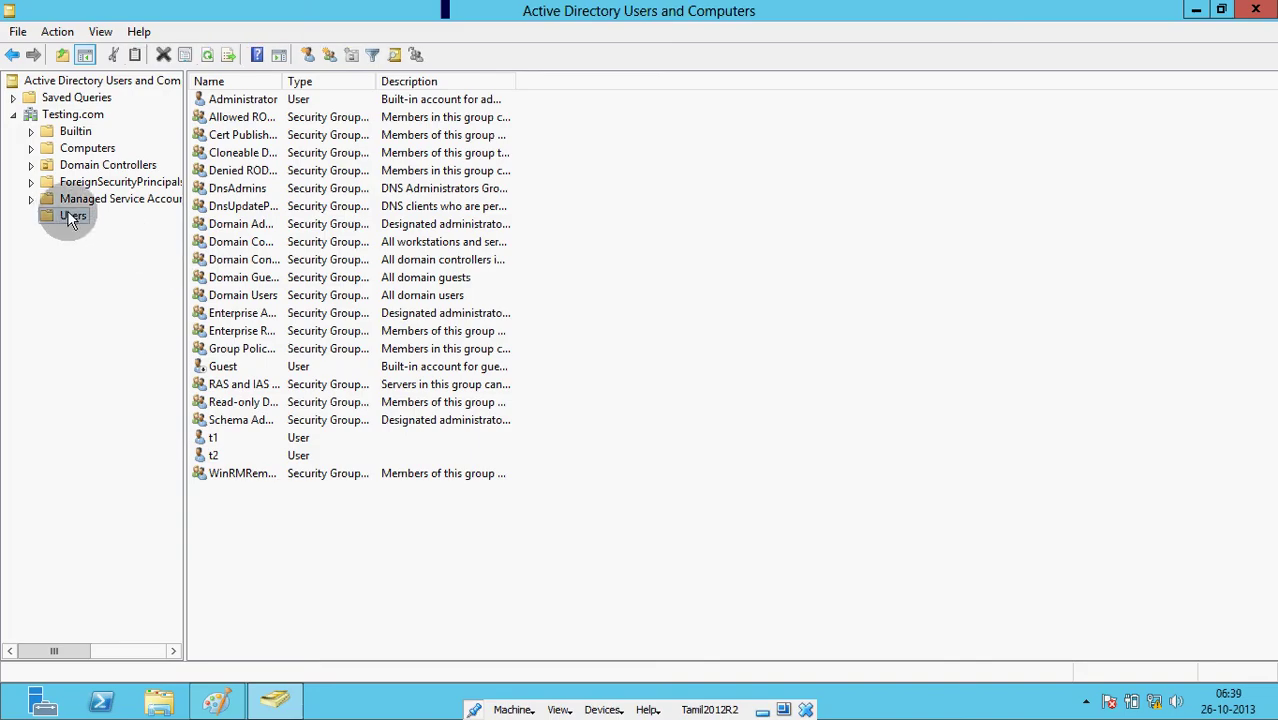
pyautogui.click(87, 148)
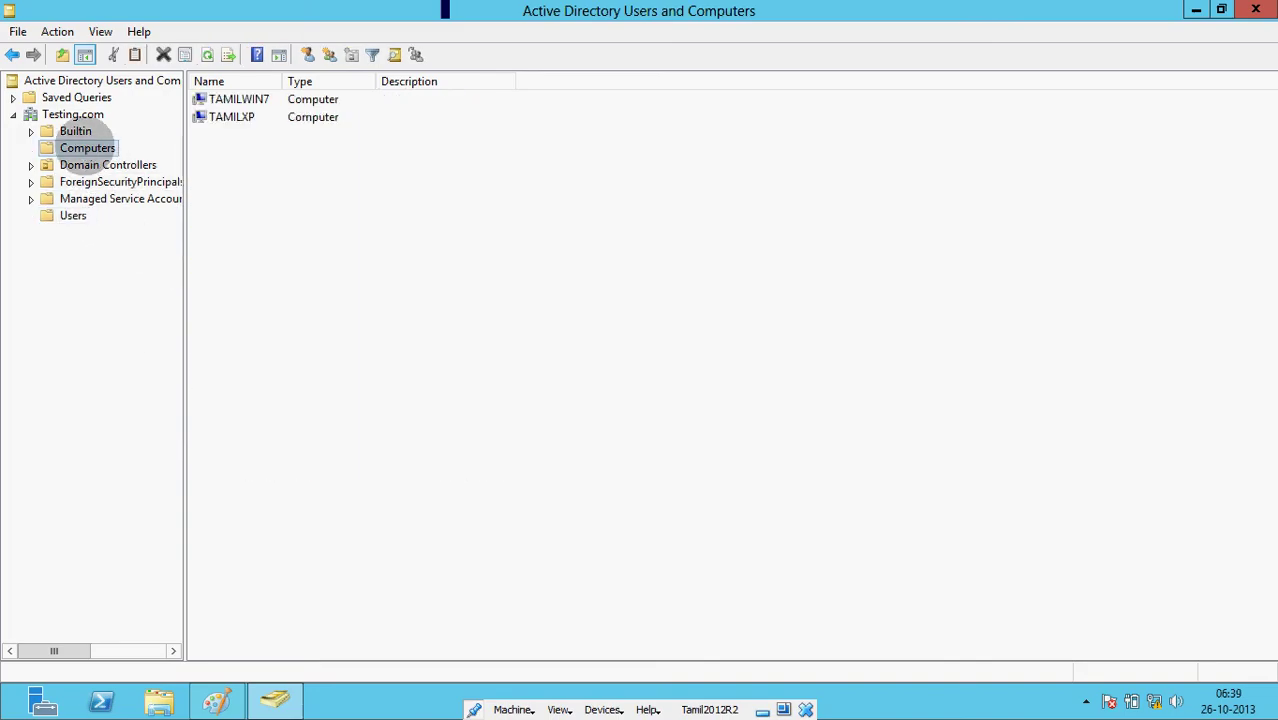
pyautogui.moveTo(281, 80); pyautogui.dragTo(358, 80)
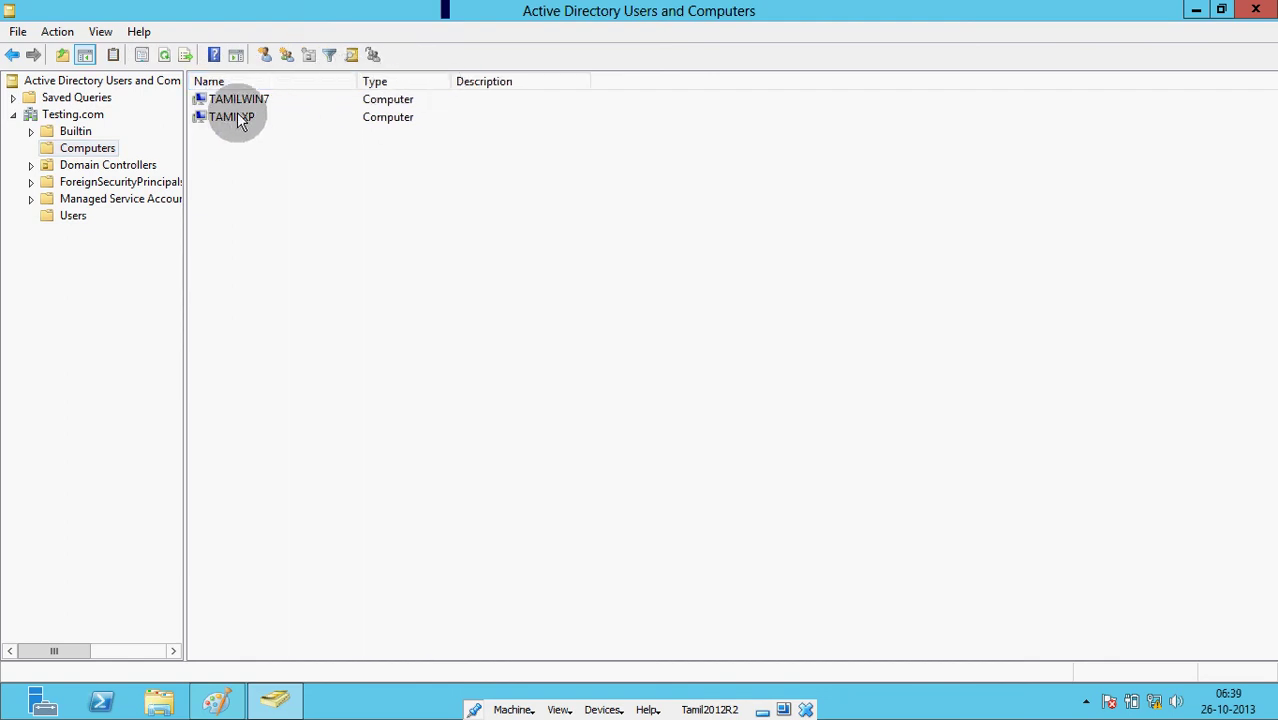
pyautogui.click(238, 118)
pyautogui.click(243, 99)
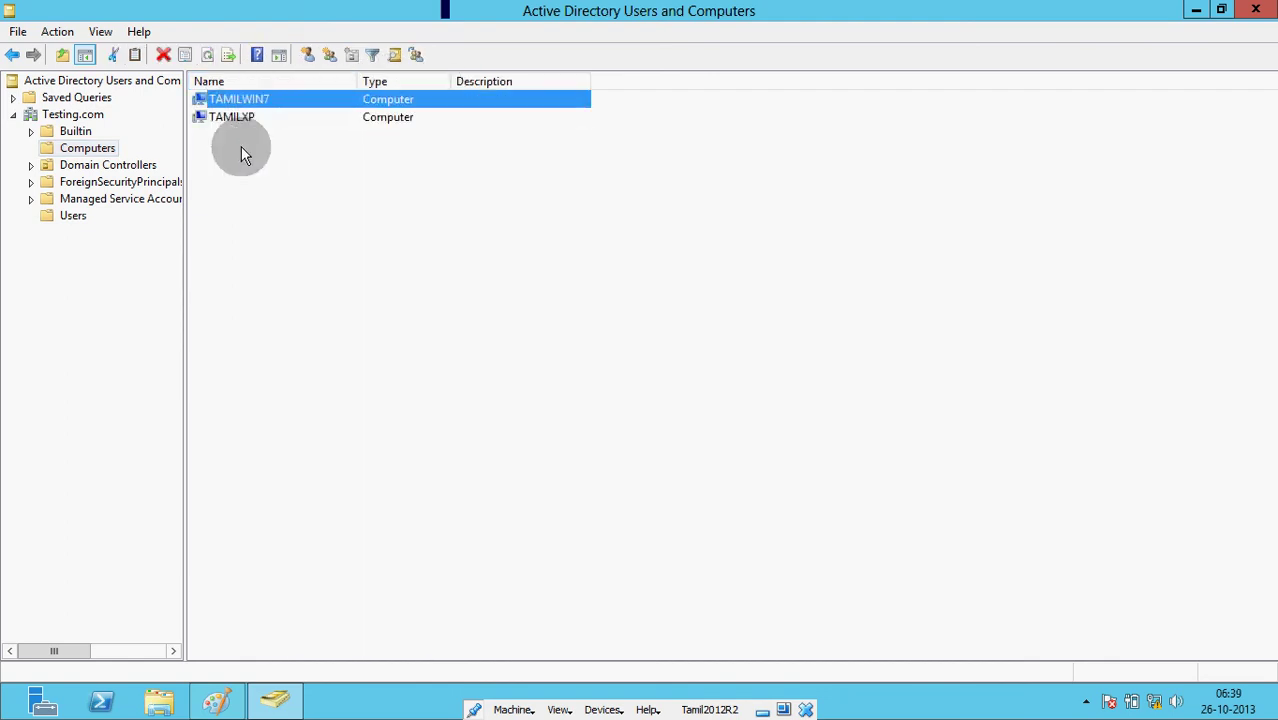
pyautogui.click(762, 710)
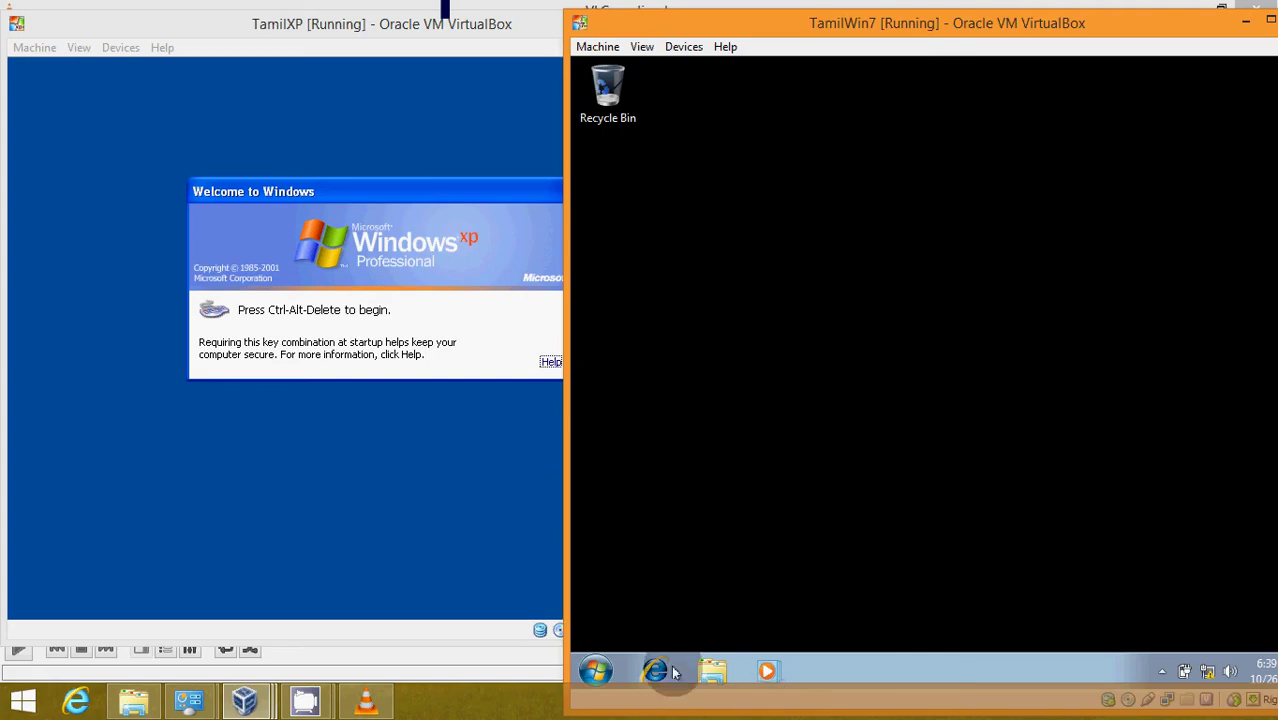
# - Refresh the Windows 7 desktop and log t2 off via the Shut down menu
pyautogui.rightClick(753, 207)
pyautogui.click(812, 278)
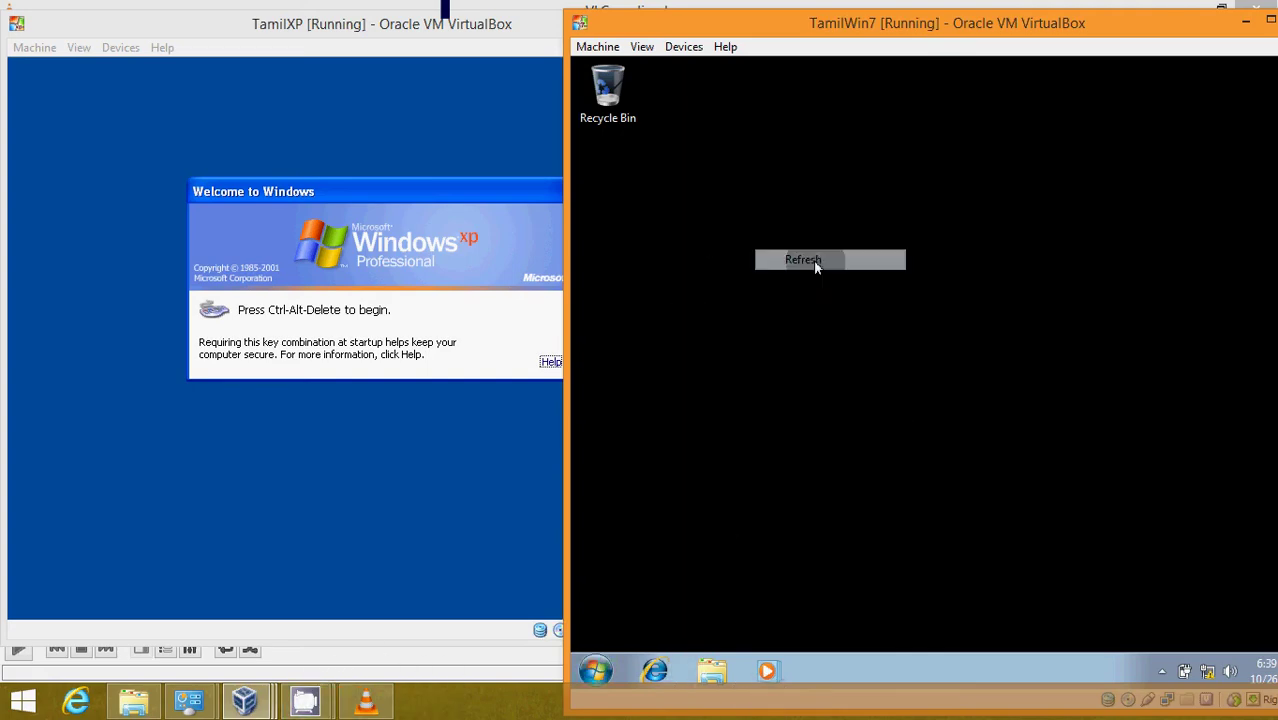
pyautogui.click(597, 671)
pyautogui.click(897, 622)
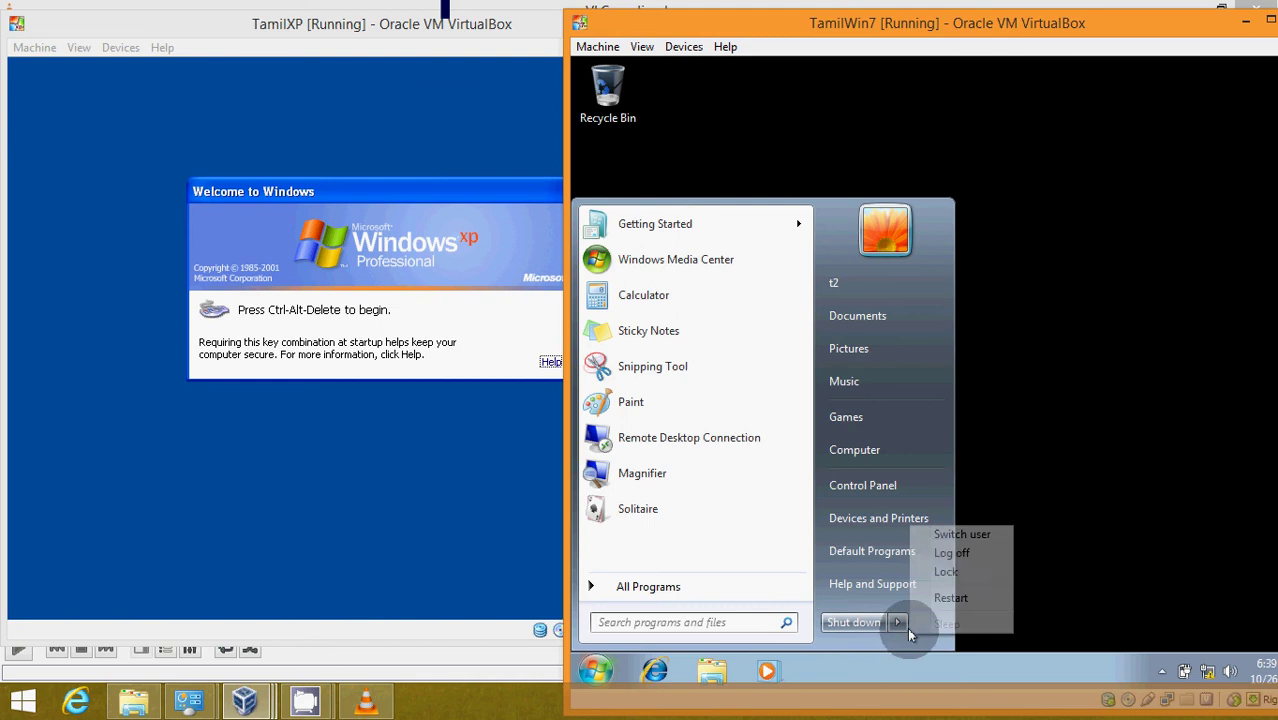
pyautogui.click(945, 553)
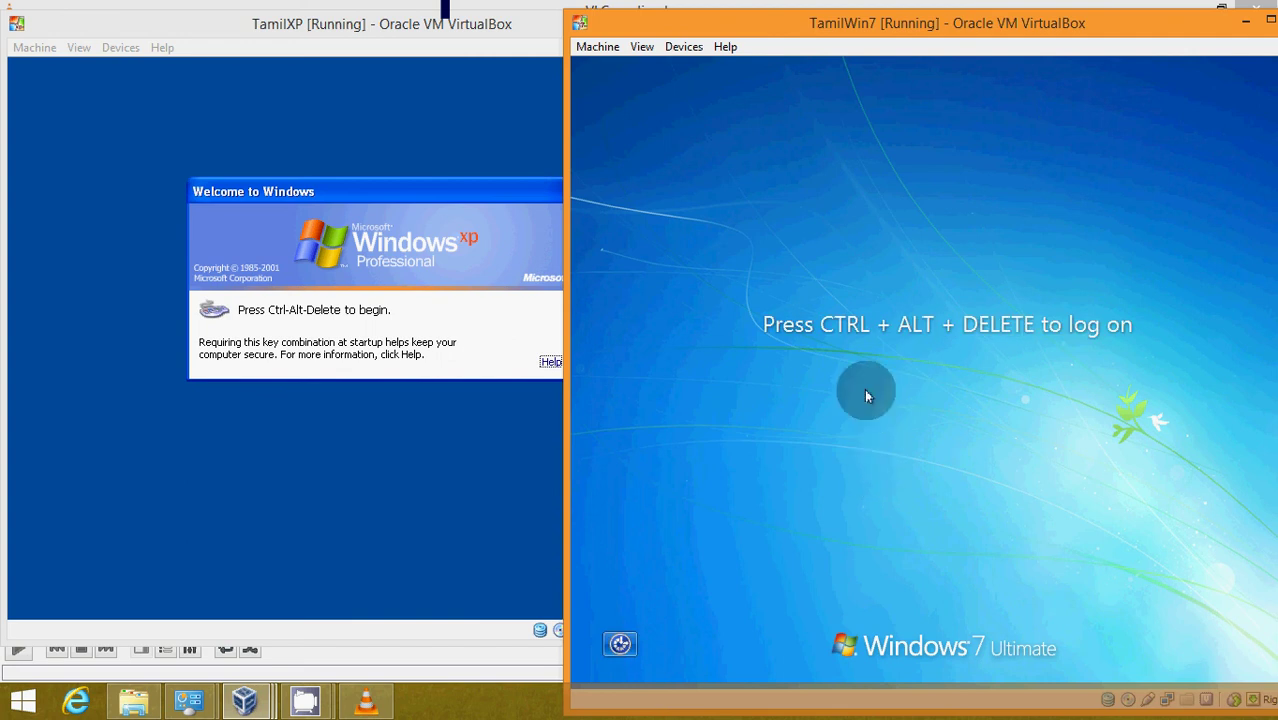
# - At the Windows 7 logon prompt, sign in as Other User t1 with its password
pyautogui.hotkey('ctrl', 'alt', 'Delete')
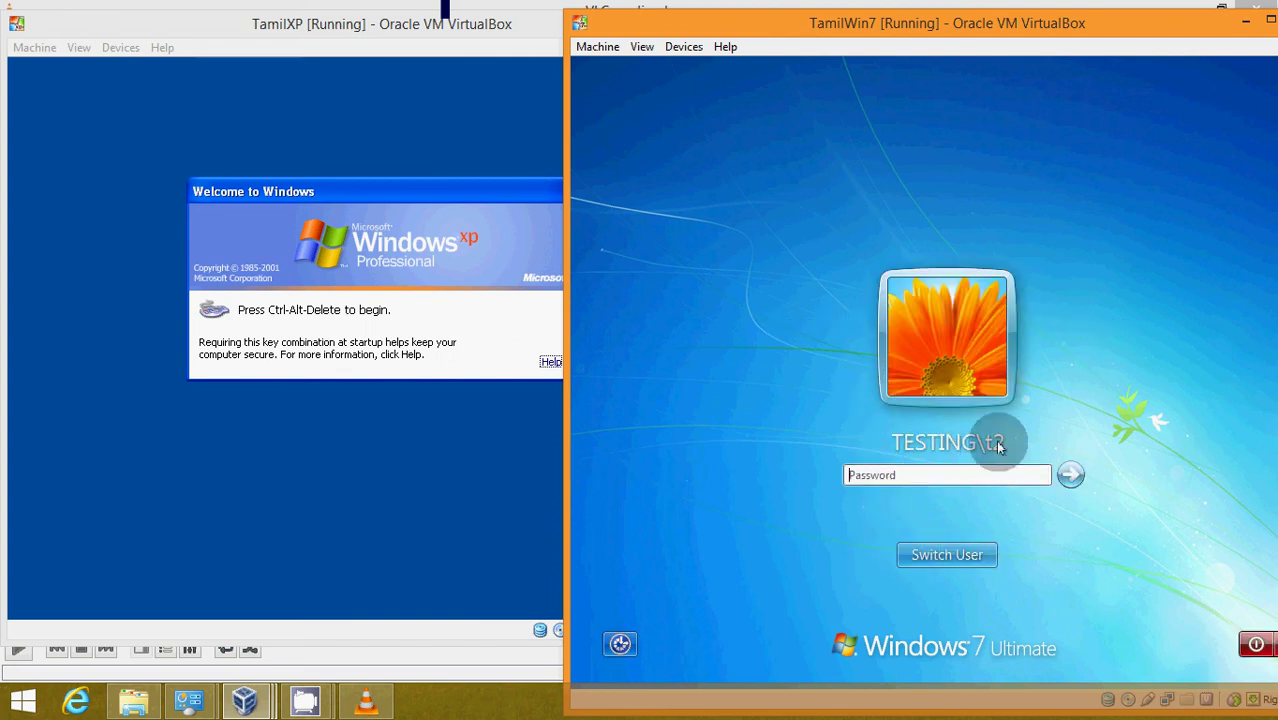
pyautogui.click(950, 553)
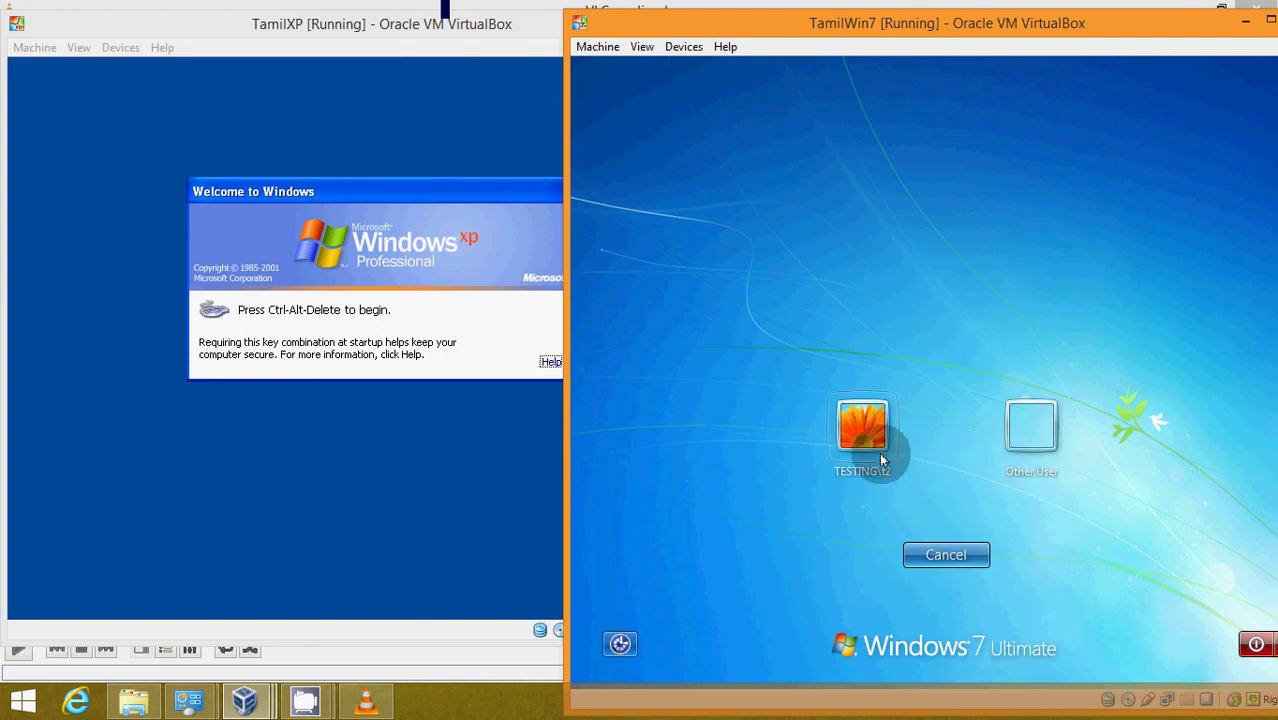
pyautogui.click(879, 452)
pyautogui.click(945, 556)
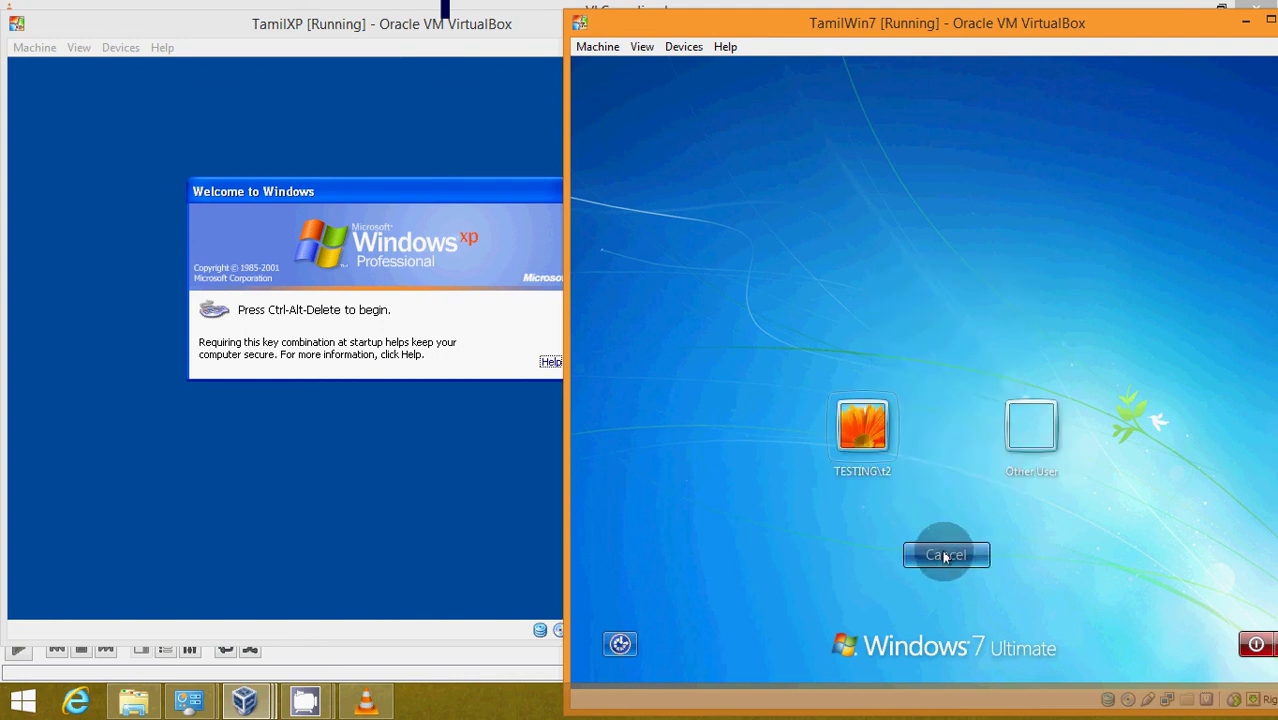
pyautogui.click(1022, 442)
pyautogui.write('t1')
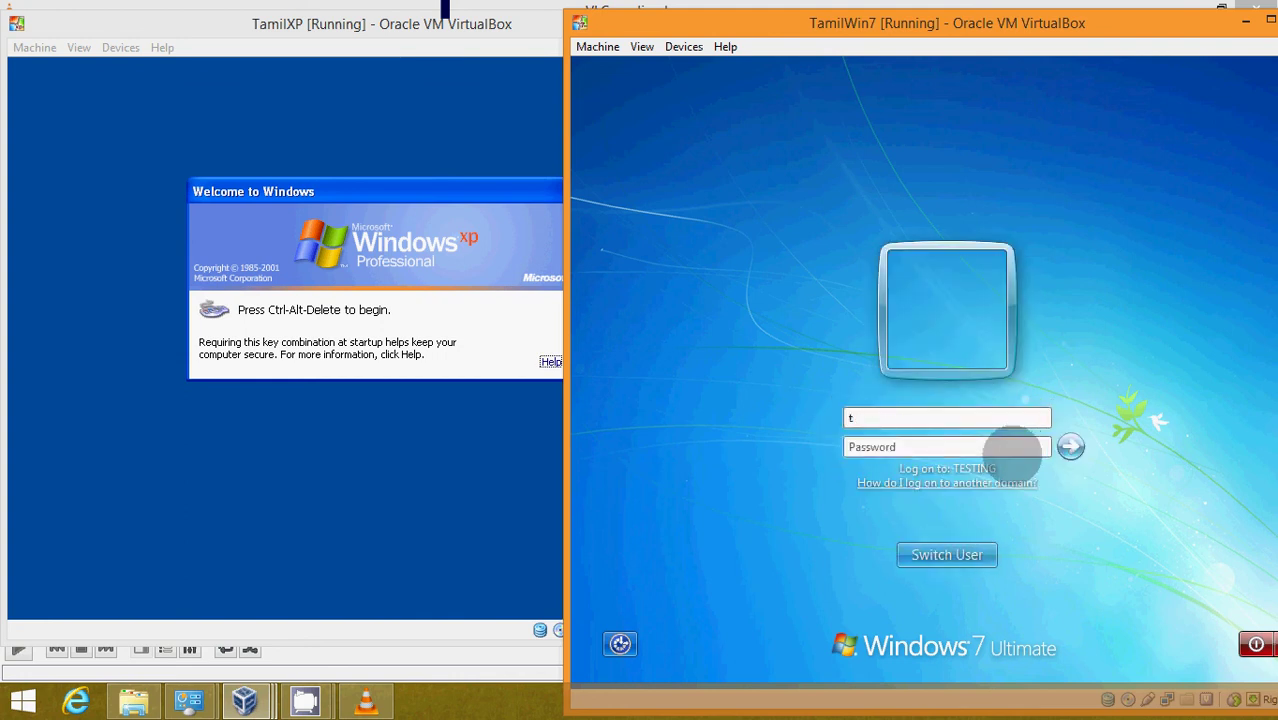
pyautogui.press('Tab')
pyautogui.write('123456')
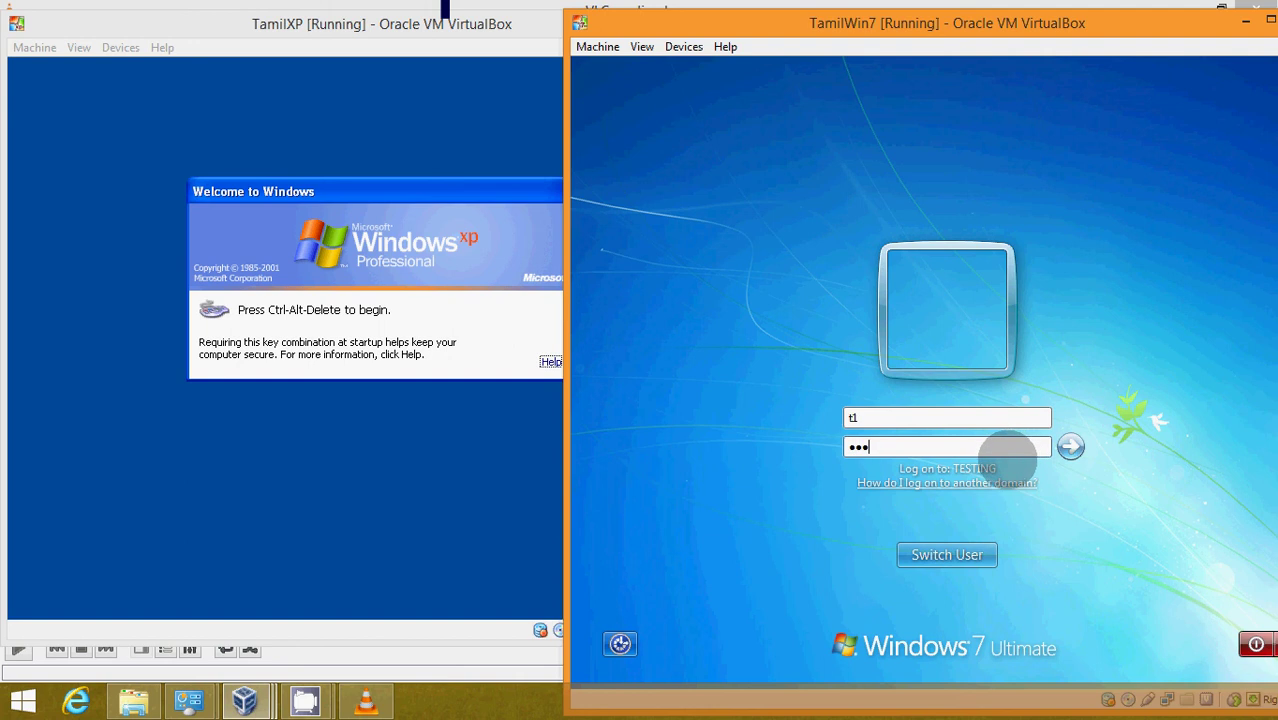
pyautogui.press('Return')
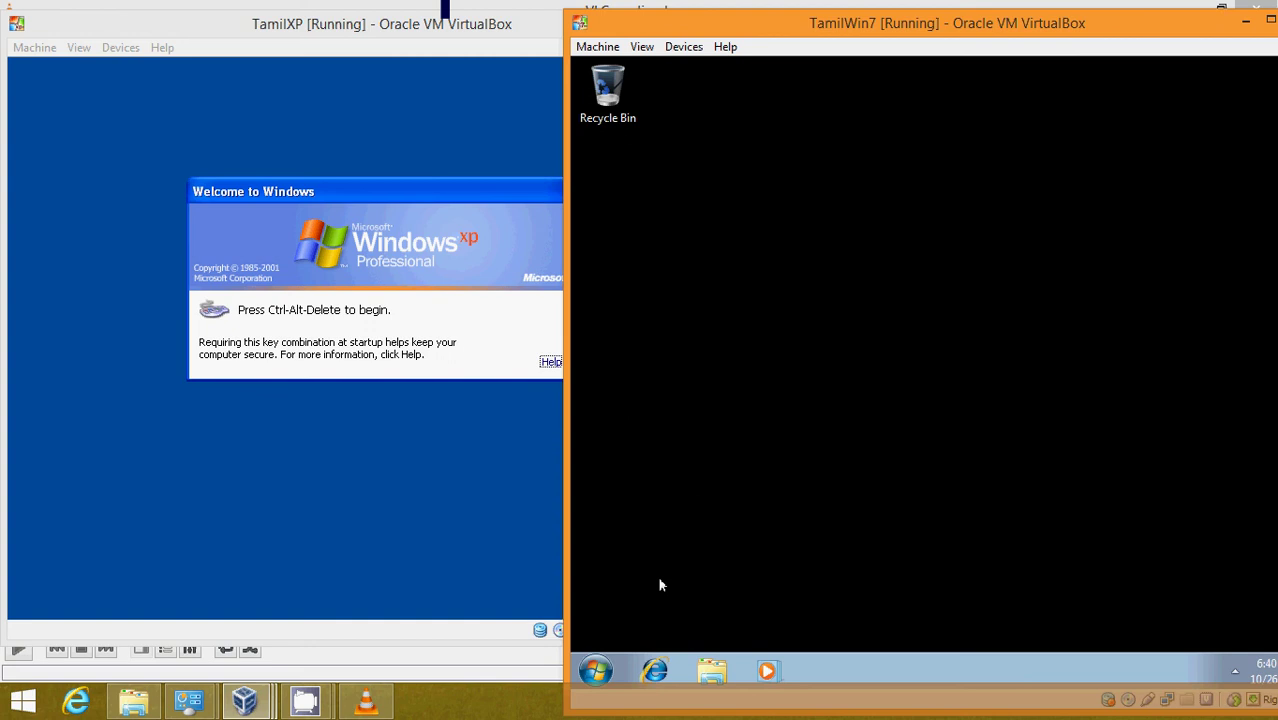
# - On TamilWin7, open the Start menu's Shut down flyout for t1
pyautogui.click(593, 669)
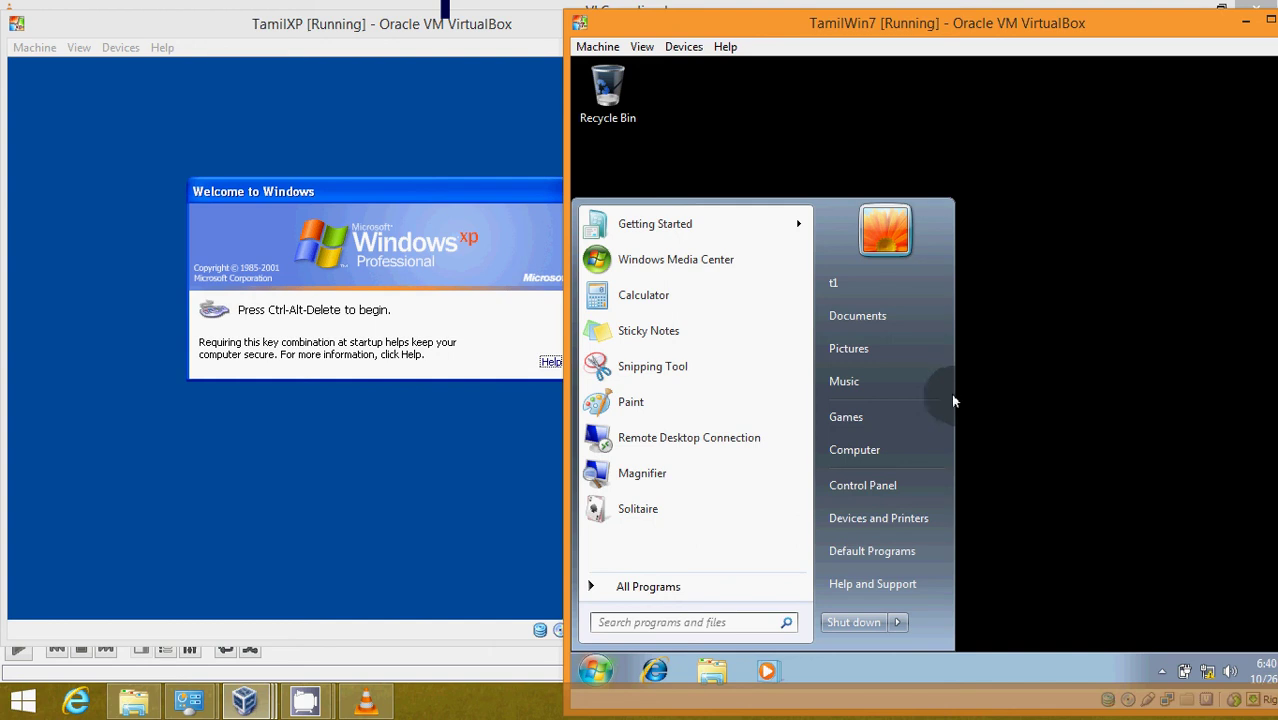
pyautogui.click(897, 622)
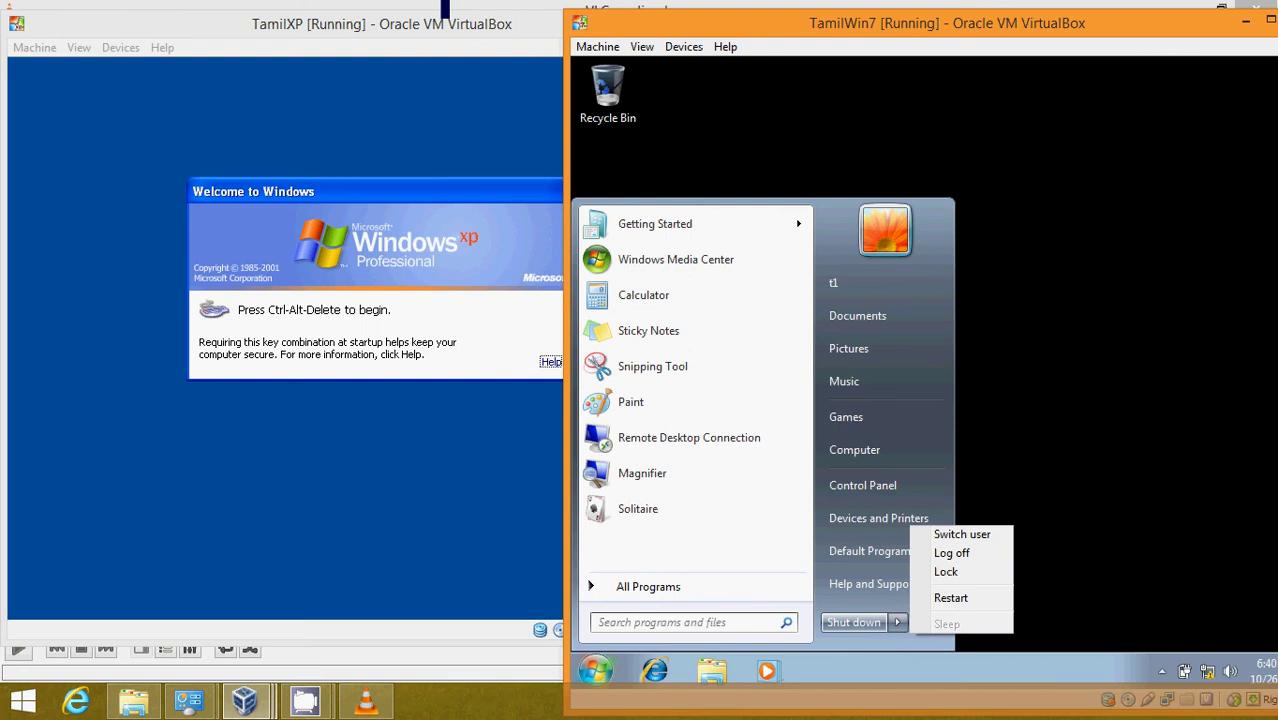